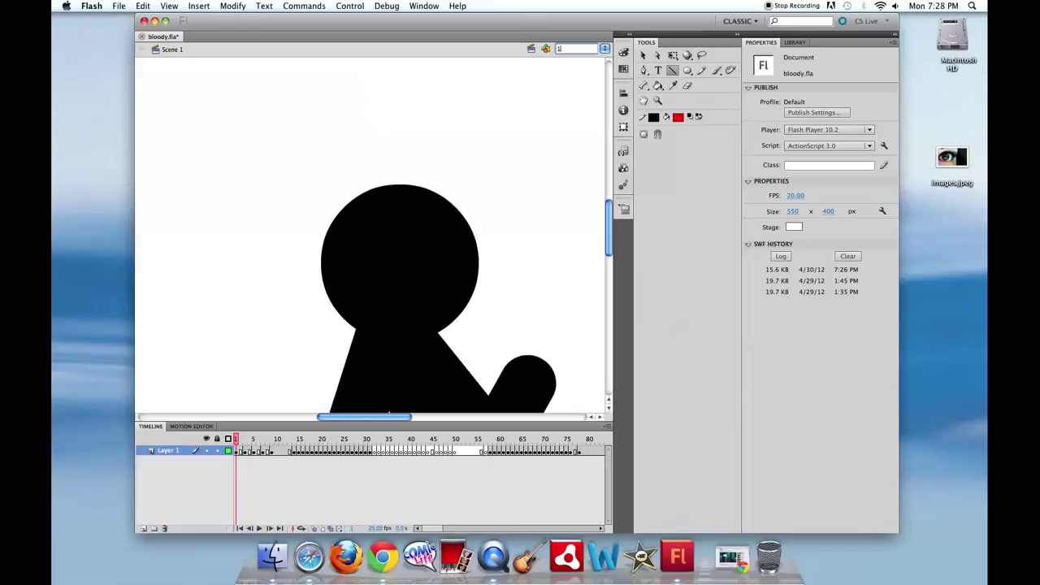
- Set the stage zoom to 130%
type("0")
key("Return")
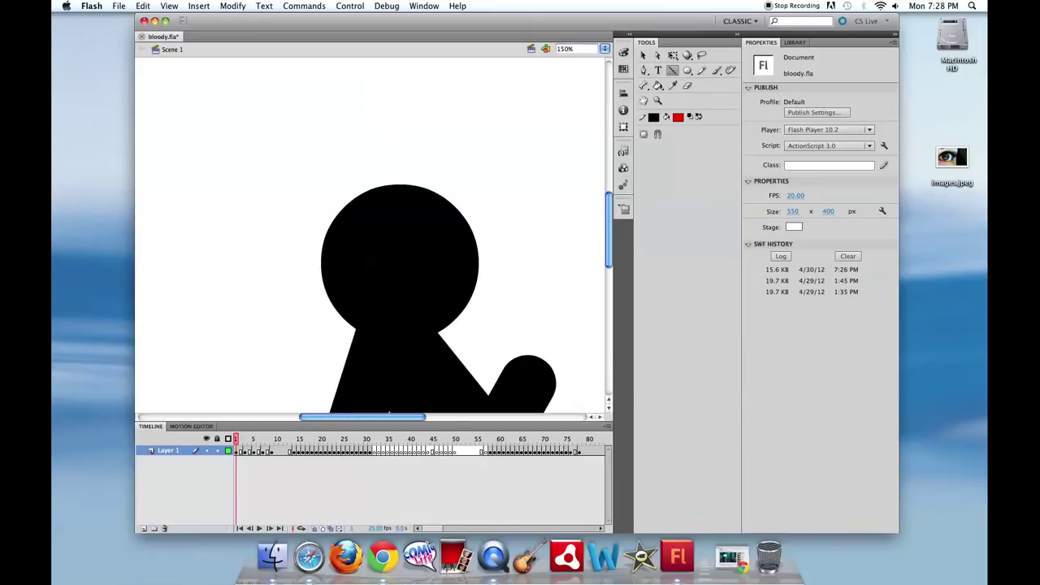
left_click(561, 49)
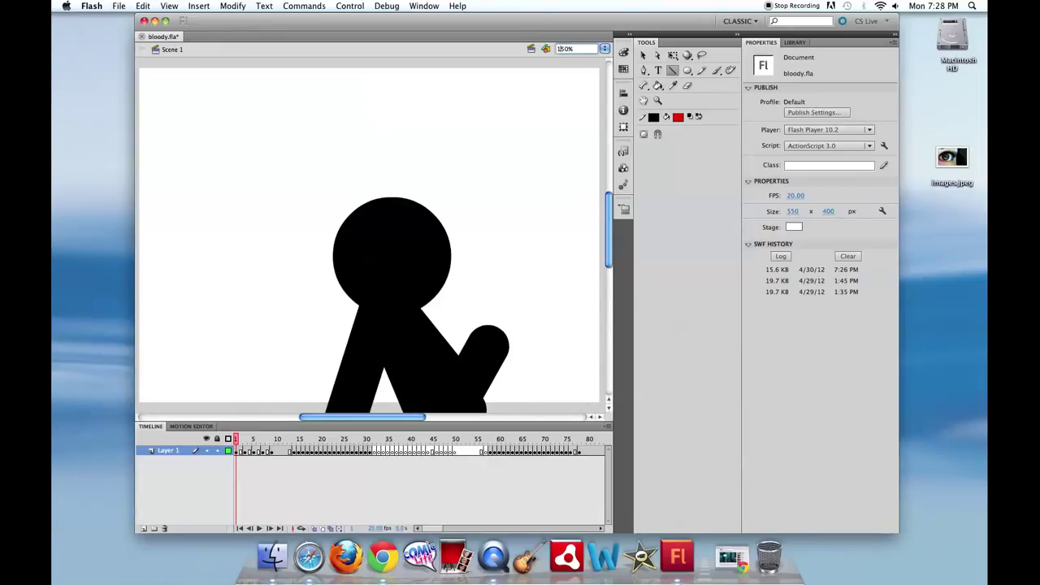
key("Delete")
type("3")
key("Return")
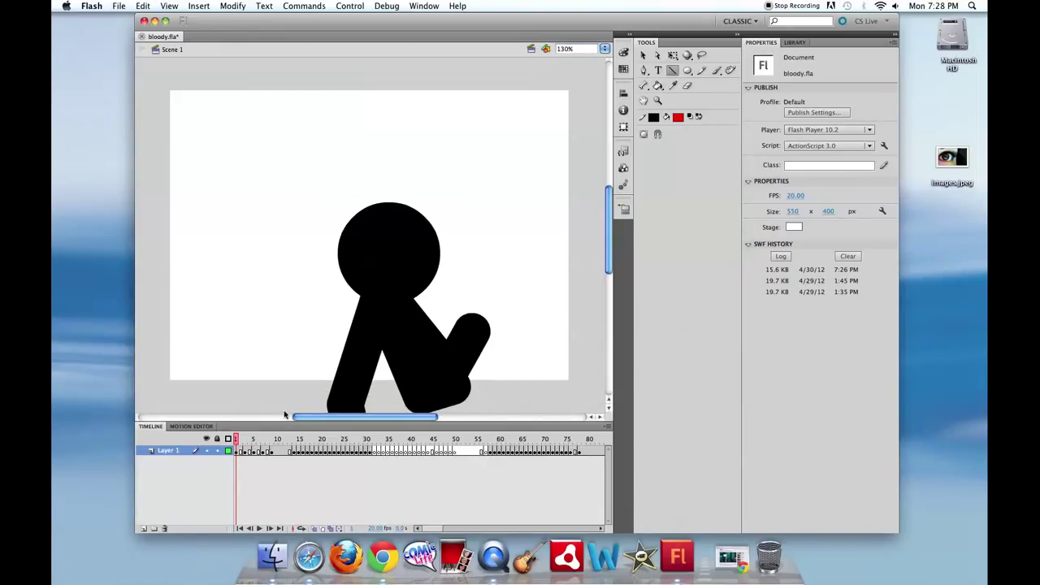
- Examine the stick figure, knife and blood poses by scrubbing the timeline from frame 2 to frame 74
left_click(643, 54)
left_click(241, 446)
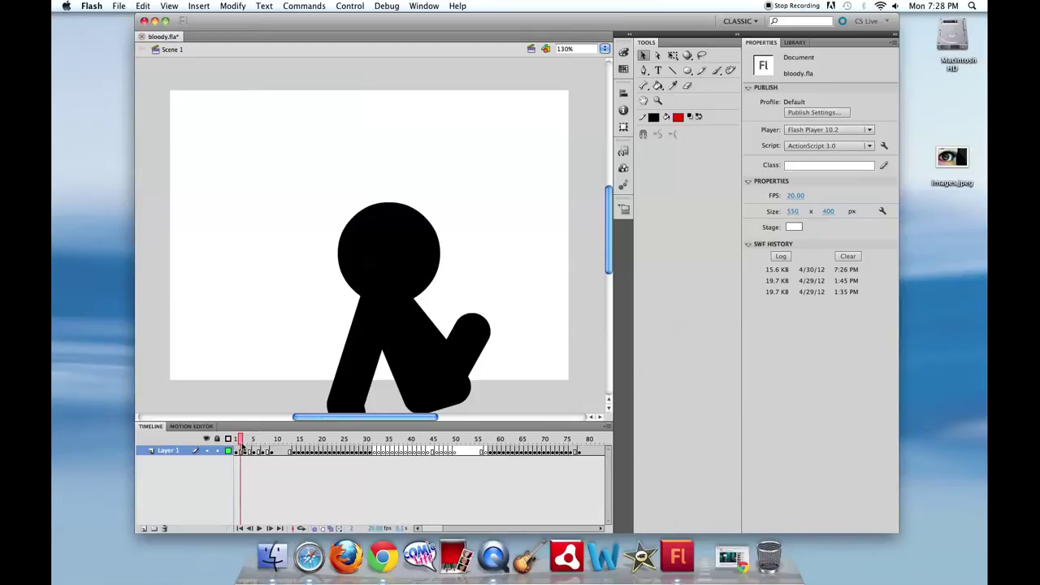
left_click_drag(242, 446, 346, 475)
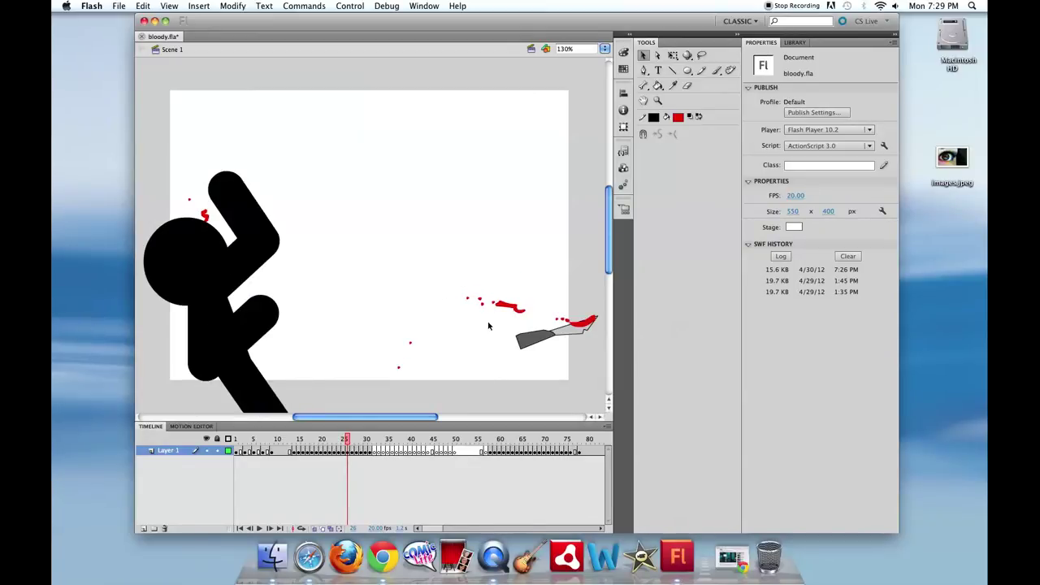
left_click_drag(348, 441, 353, 443)
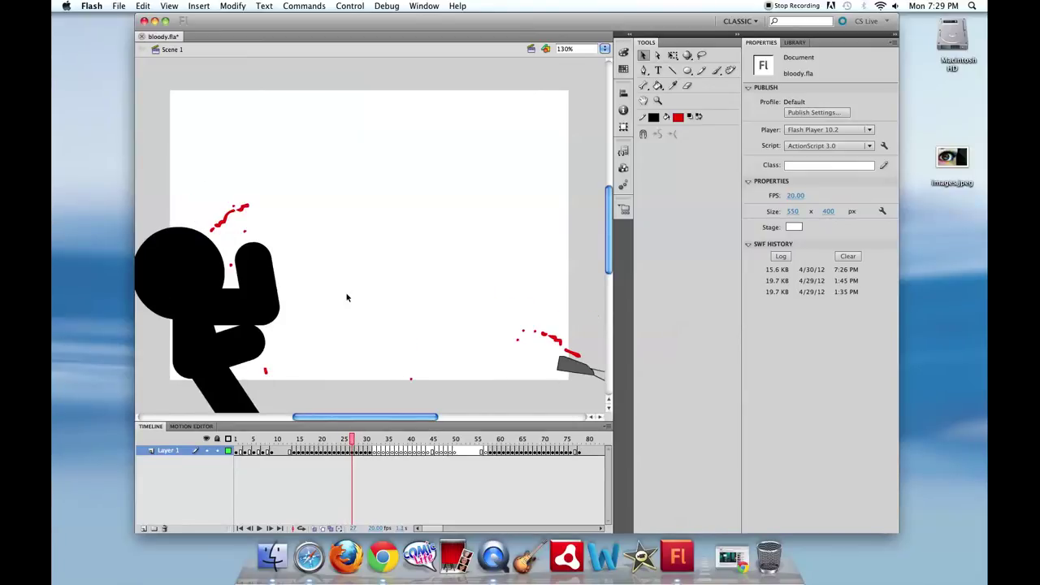
left_click(355, 441)
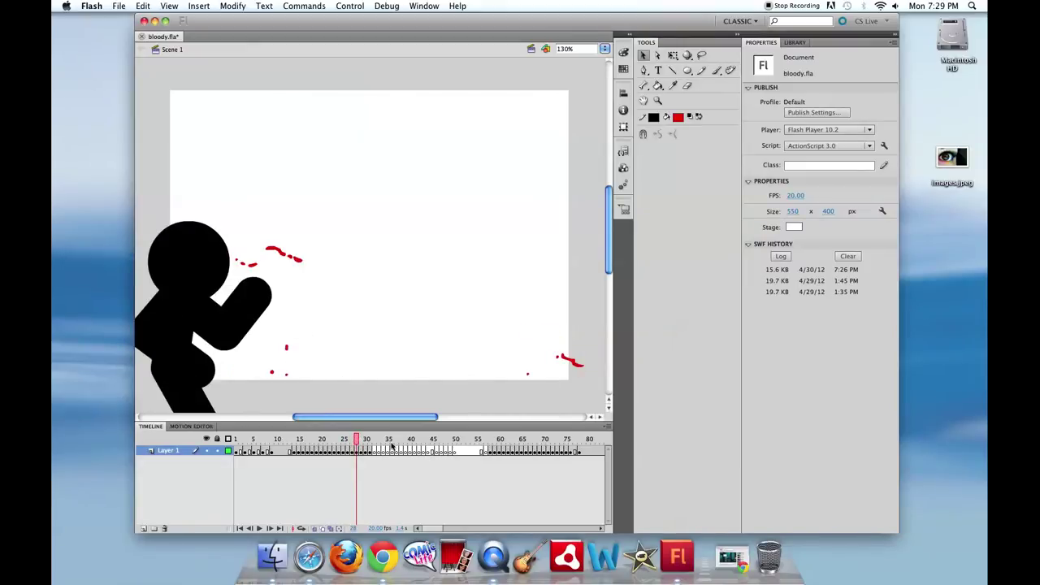
left_click(361, 441)
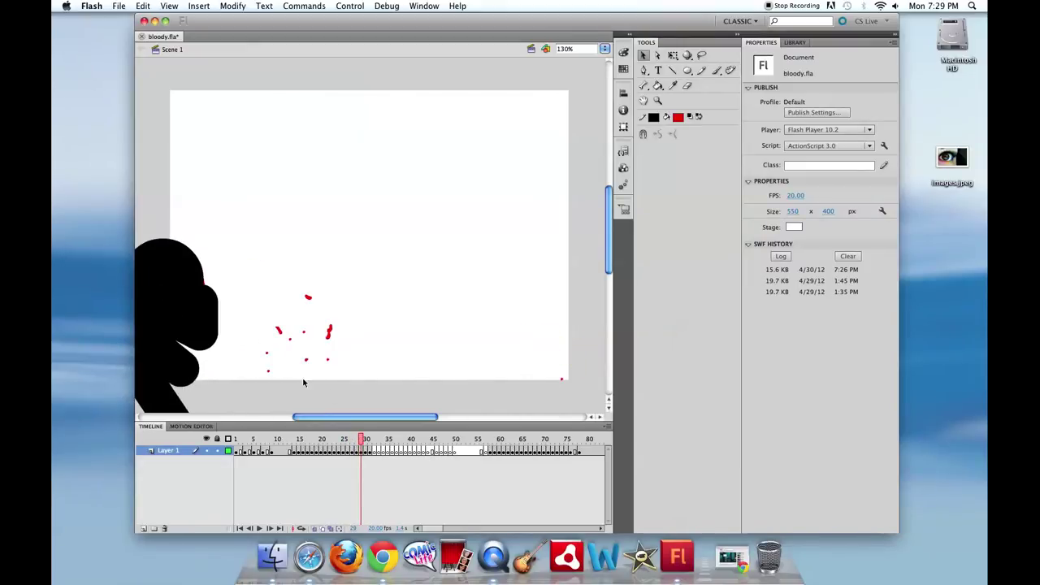
mouse_move(363, 441)
left_mouse_down()
mouse_move(388, 446)
mouse_move(380, 458)
mouse_move(486, 461)
mouse_move(493, 443)
mouse_move(540, 457)
left_mouse_up()
left_click(443, 484)
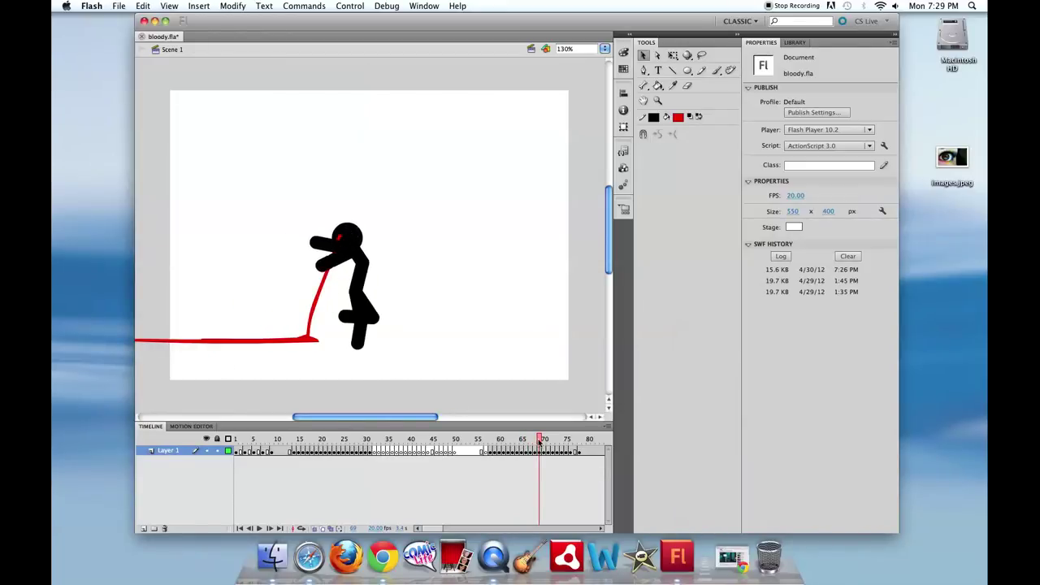
left_click_drag(540, 441, 561, 448)
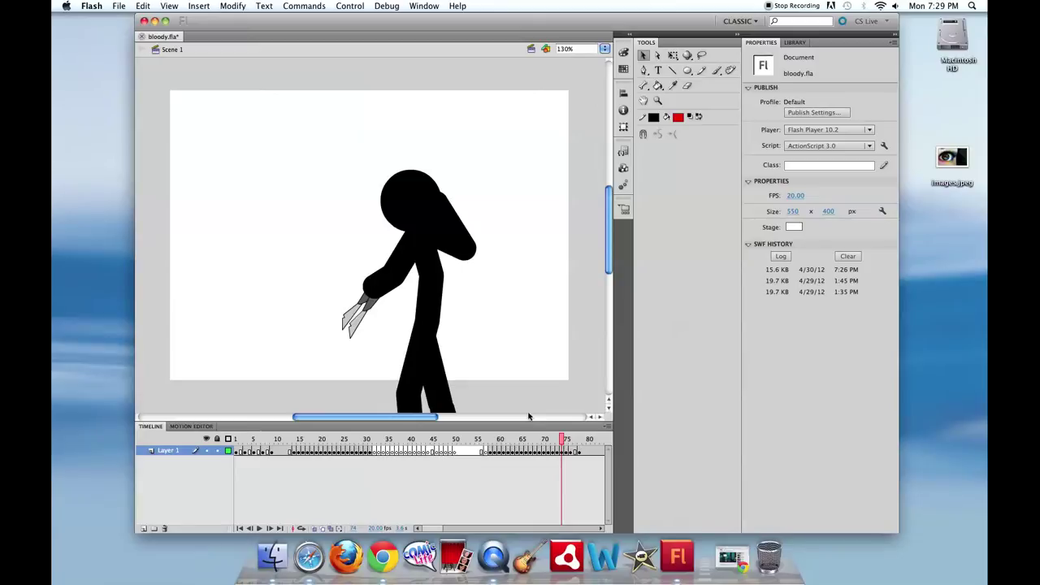
- Copy the knife from frame 17 into frame 38, and cut the pasted copy from the stage
left_click_drag(562, 439, 307, 455)
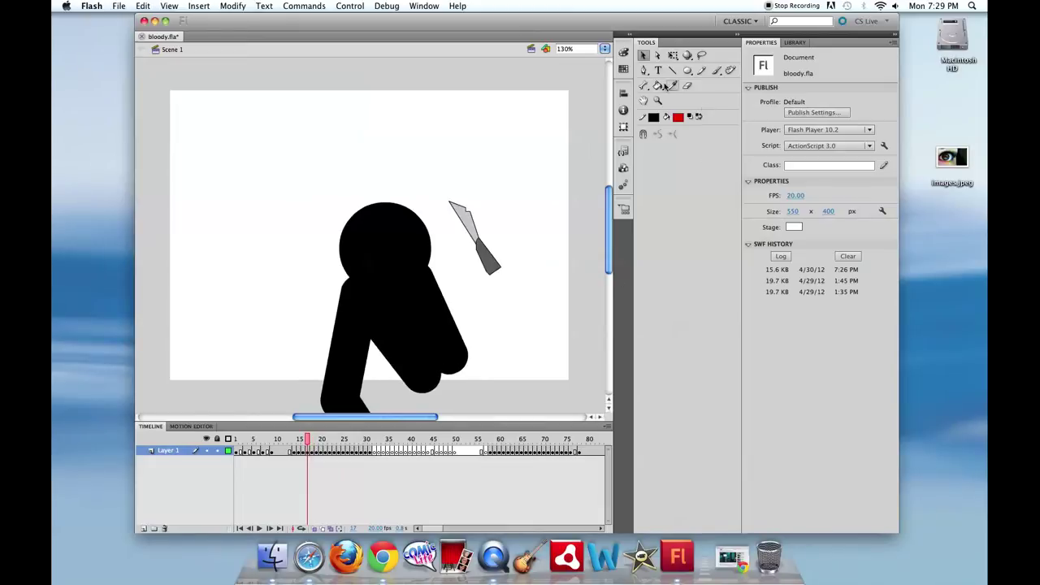
left_click(672, 55)
left_click_drag(433, 177, 513, 286)
right_click(491, 259)
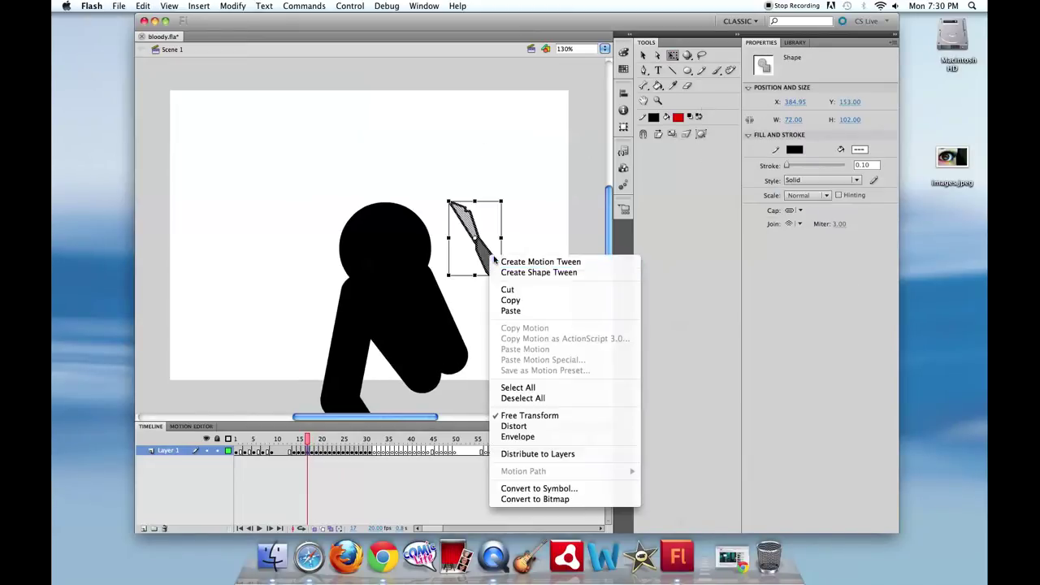
left_click(540, 300)
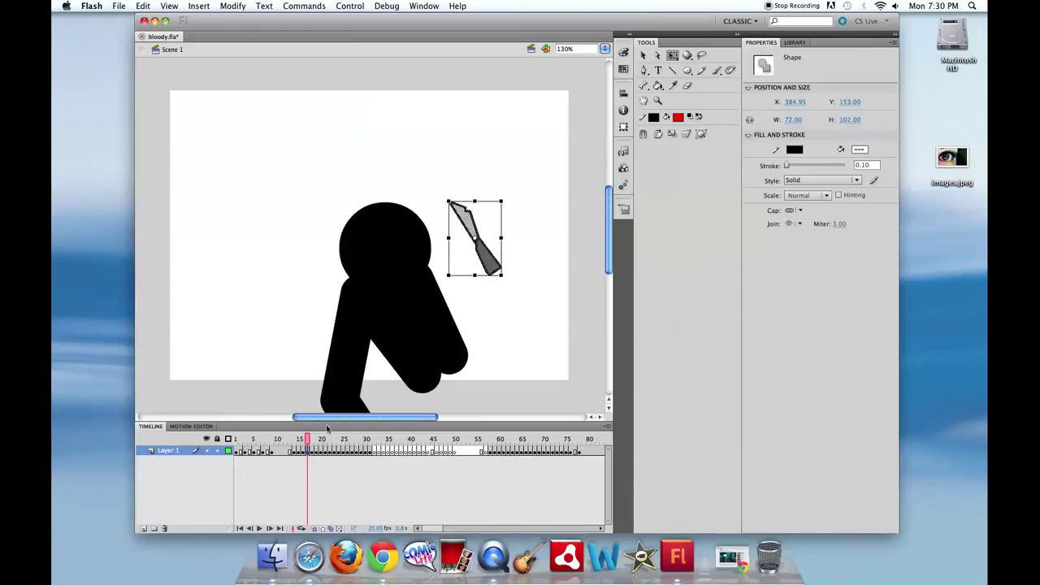
left_click_drag(306, 440, 399, 440)
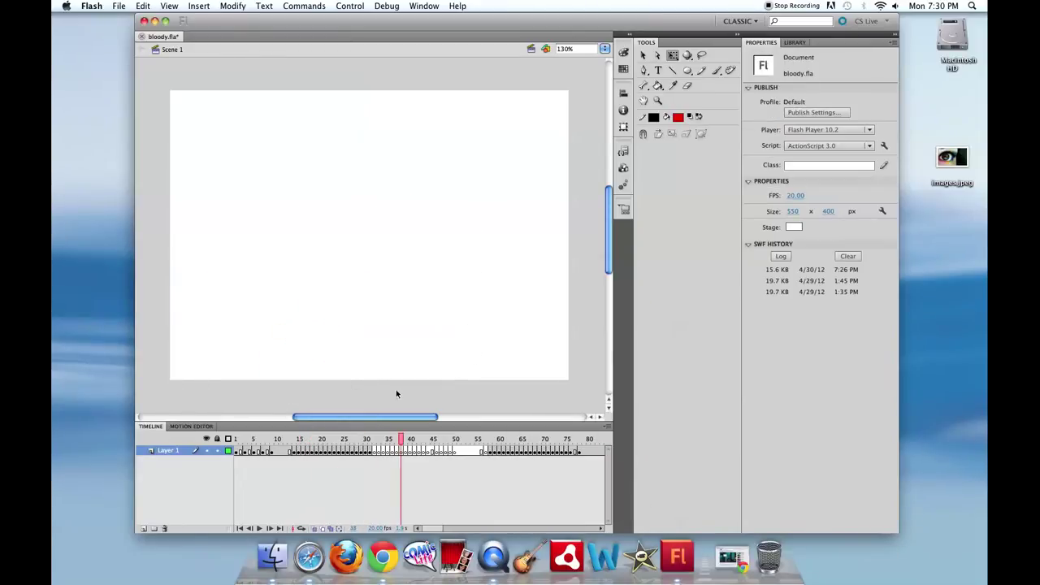
right_click(421, 185)
left_click(452, 221)
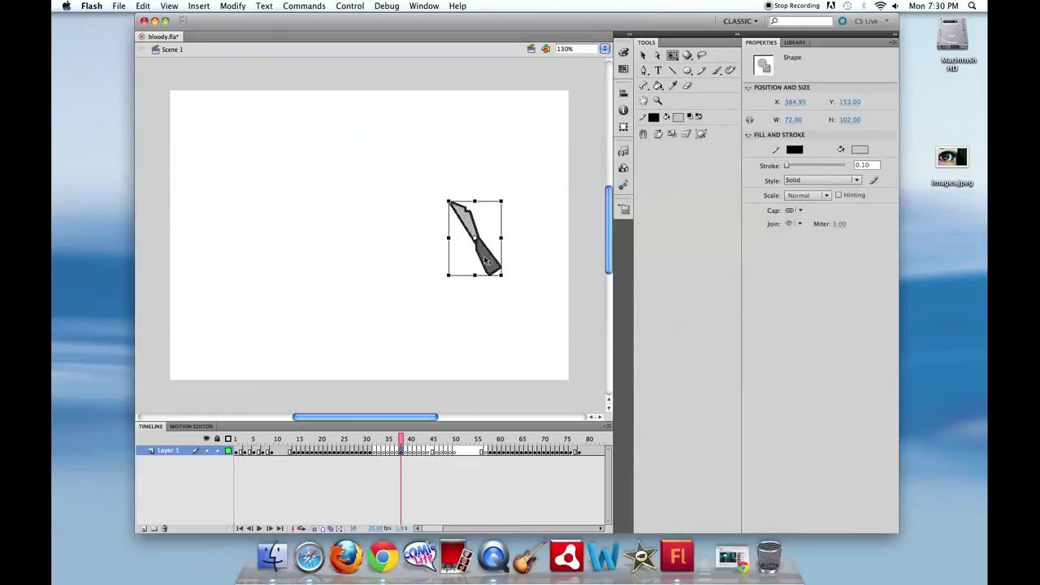
right_click(484, 255)
left_click(504, 290)
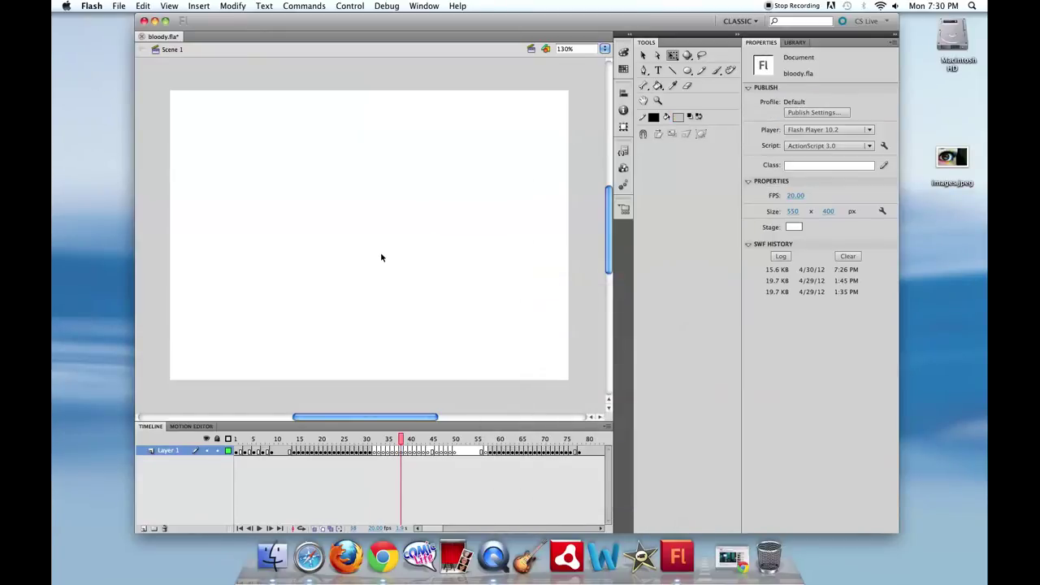
- Go to frame 62 and examine the blood trail beside the stick figure's feet
mouse_move(401, 439)
left_mouse_down()
mouse_move(341, 446)
mouse_move(508, 464)
left_mouse_up()
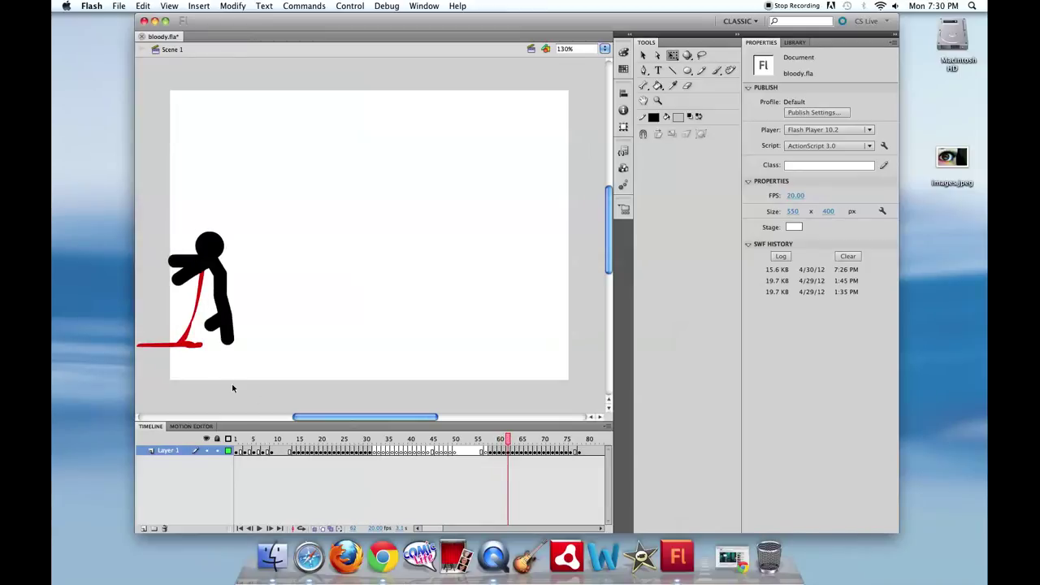
left_click_drag(176, 337, 197, 355)
left_click(178, 343)
- On frame 52, set the Brush tool's fill to bright red and paint a short diagonal stroke
left_click_drag(503, 443, 462, 447)
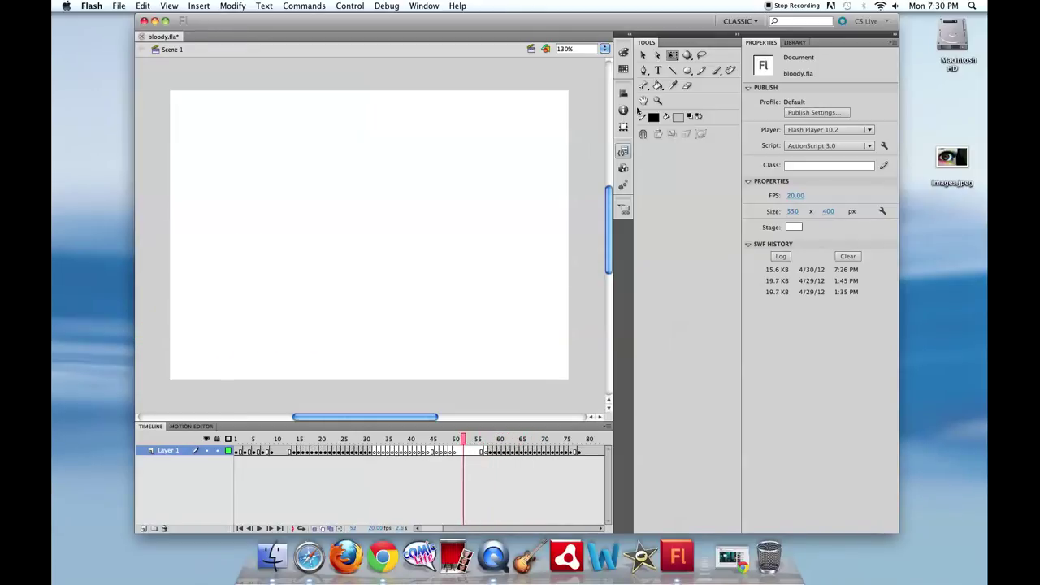
left_click(712, 71)
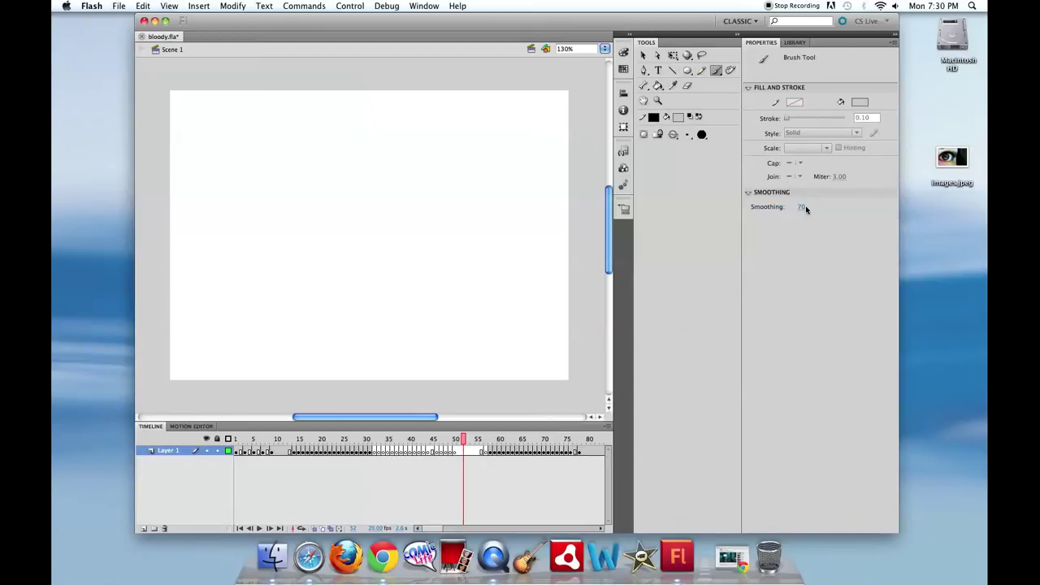
left_click(859, 99)
left_click(822, 167)
left_click_drag(446, 236, 504, 197)
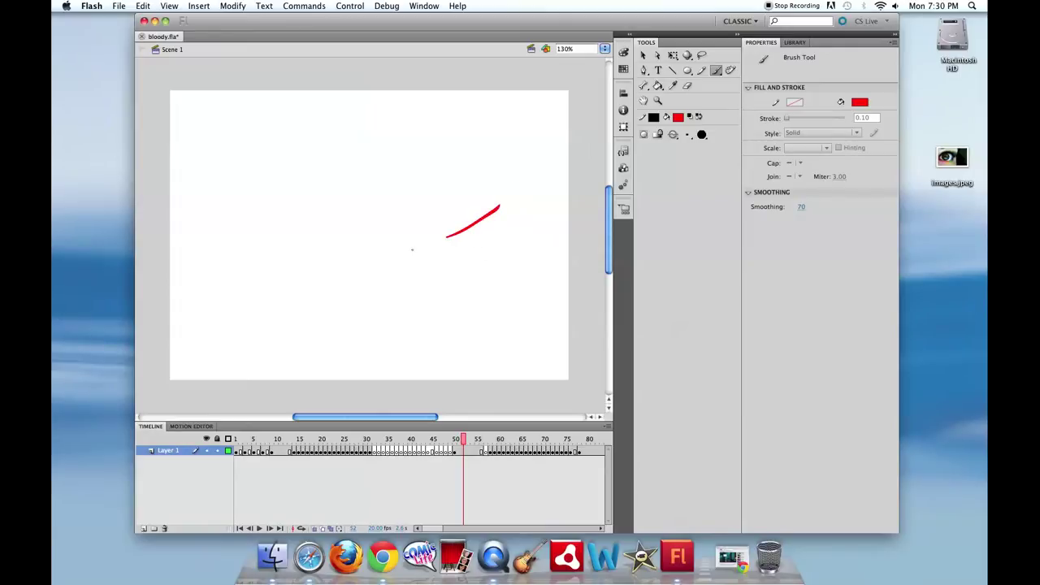
- Paint a large circle with a scribbled centre and a diagonal line through it, plus a second circle below the short stroke
mouse_move(361, 253)
left_mouse_down()
mouse_move(298, 160)
mouse_move(386, 182)
mouse_move(384, 259)
left_mouse_up()
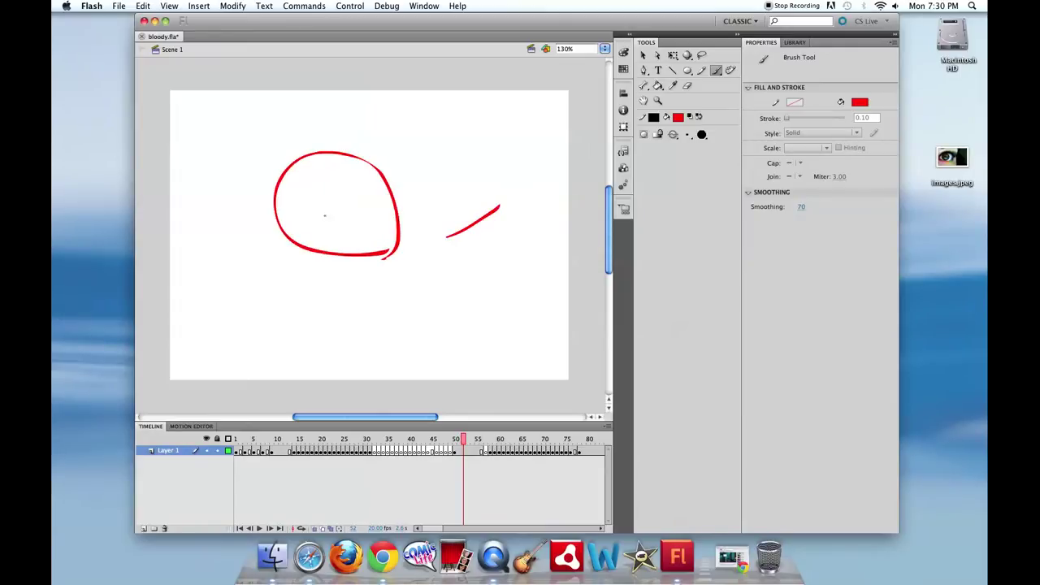
mouse_move(325, 216)
left_mouse_down()
mouse_move(341, 195)
mouse_move(338, 210)
left_mouse_up()
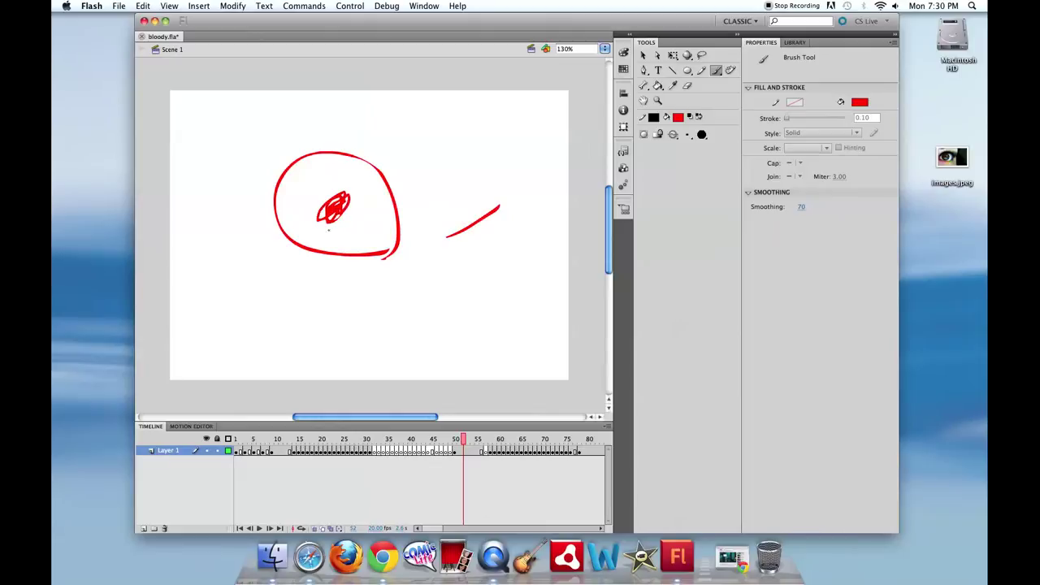
left_click_drag(303, 246, 370, 167)
mouse_move(515, 351)
left_mouse_down()
mouse_move(473, 365)
mouse_move(435, 313)
mouse_move(458, 267)
mouse_move(476, 263)
mouse_move(536, 294)
mouse_move(538, 340)
mouse_move(524, 363)
left_mouse_up()
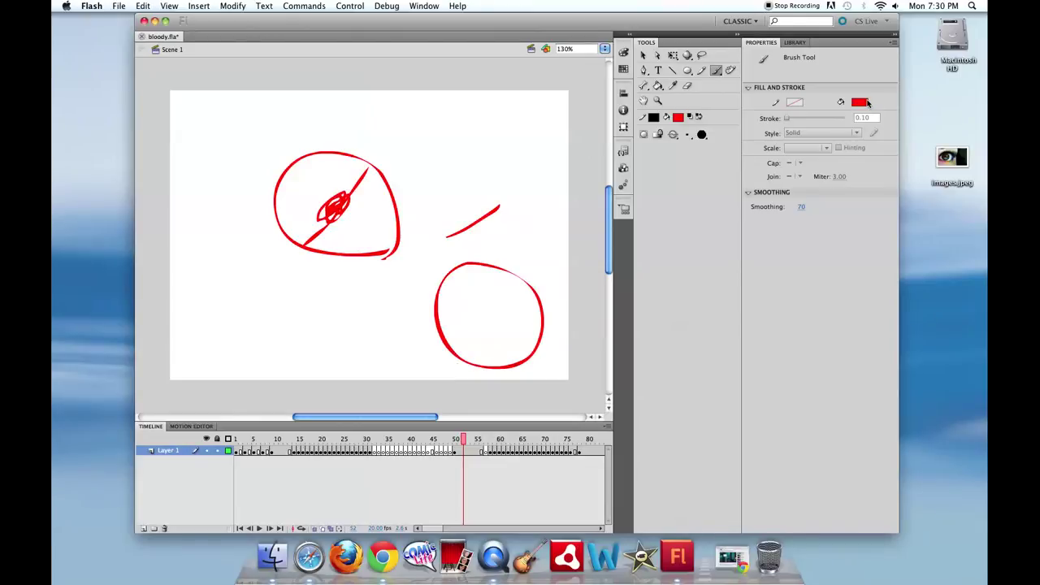
- Change the brush fill to a slightly darker red with a custom color
left_click(868, 102)
left_click(979, 114)
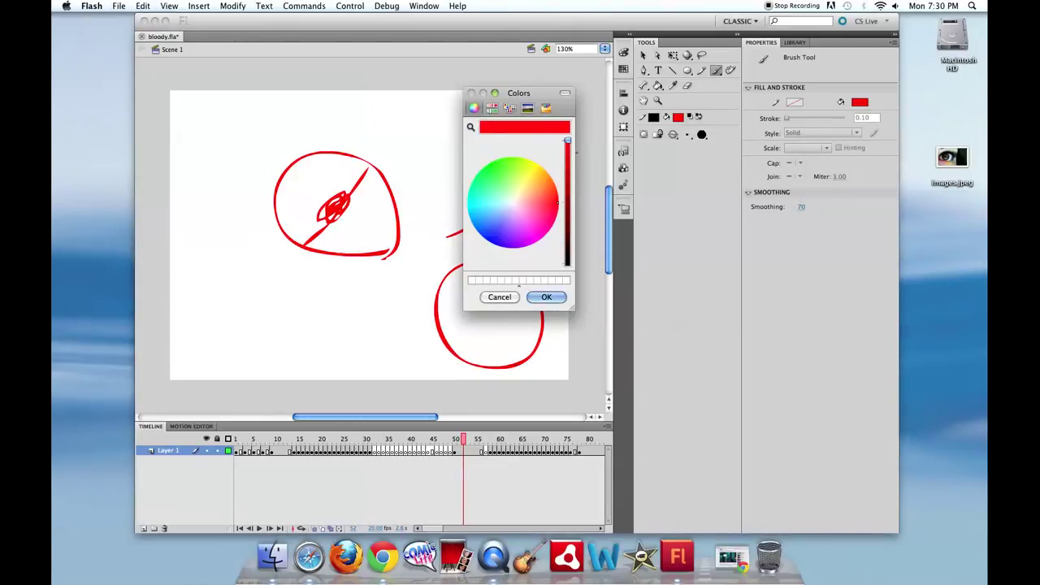
left_click_drag(568, 141, 567, 162)
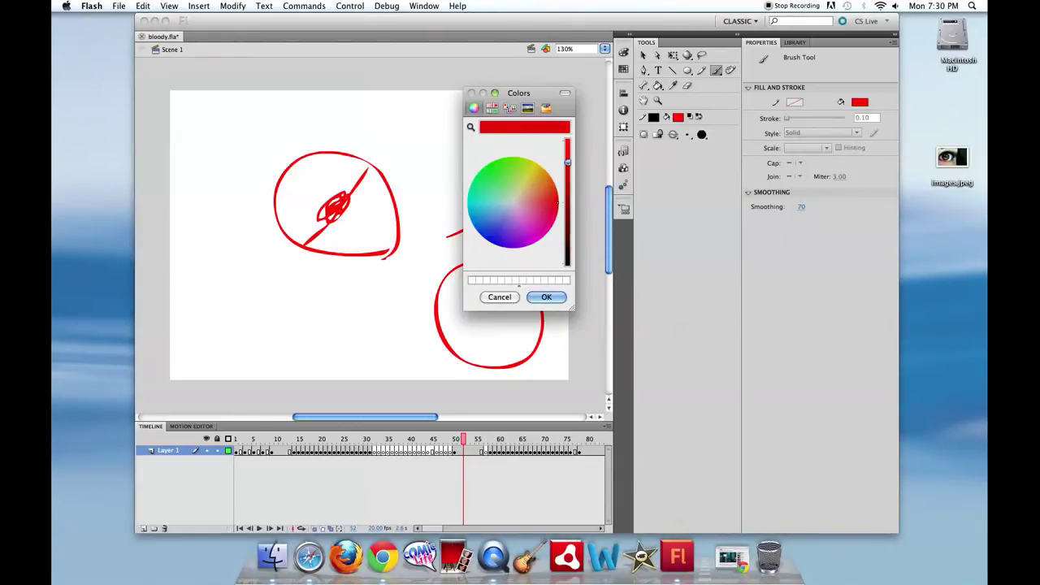
left_click(544, 297)
- Scribble a solid dark red patch inside the lower circle, and erase everything on the stage
mouse_move(487, 309)
left_mouse_down()
mouse_move(497, 320)
mouse_move(496, 310)
left_mouse_up()
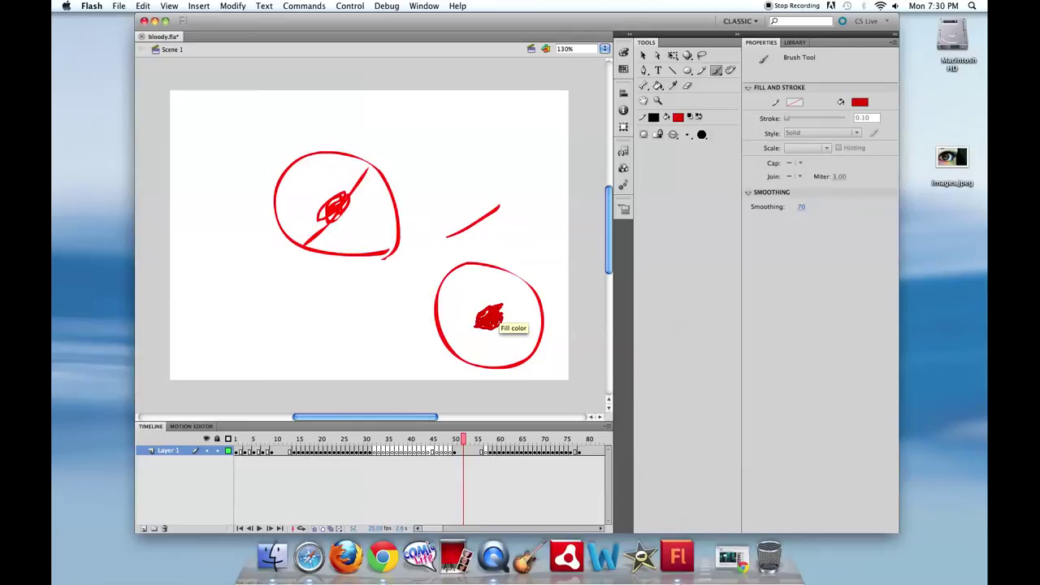
left_click_drag(497, 319, 501, 315)
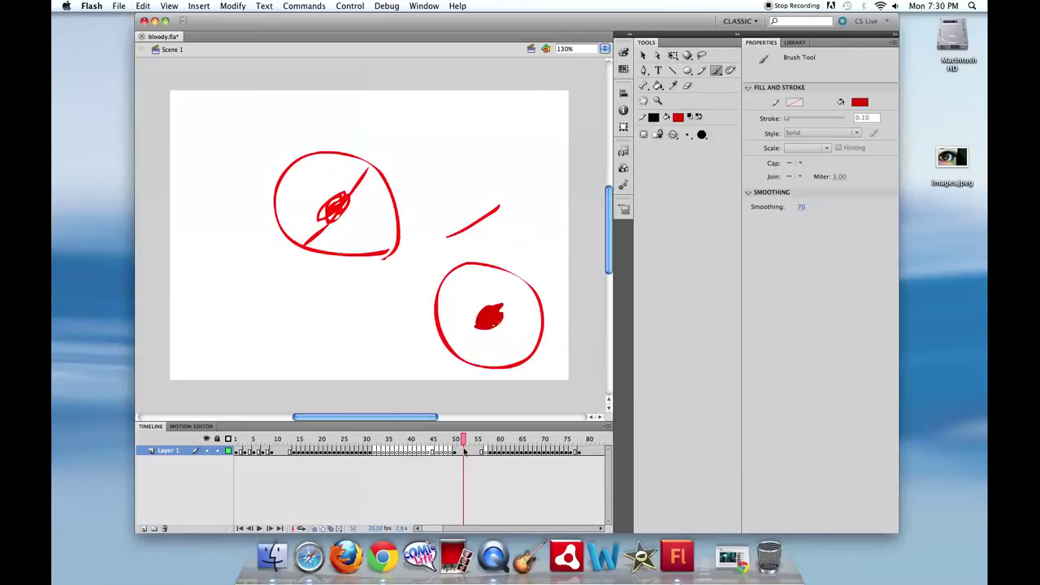
double_click(688, 85)
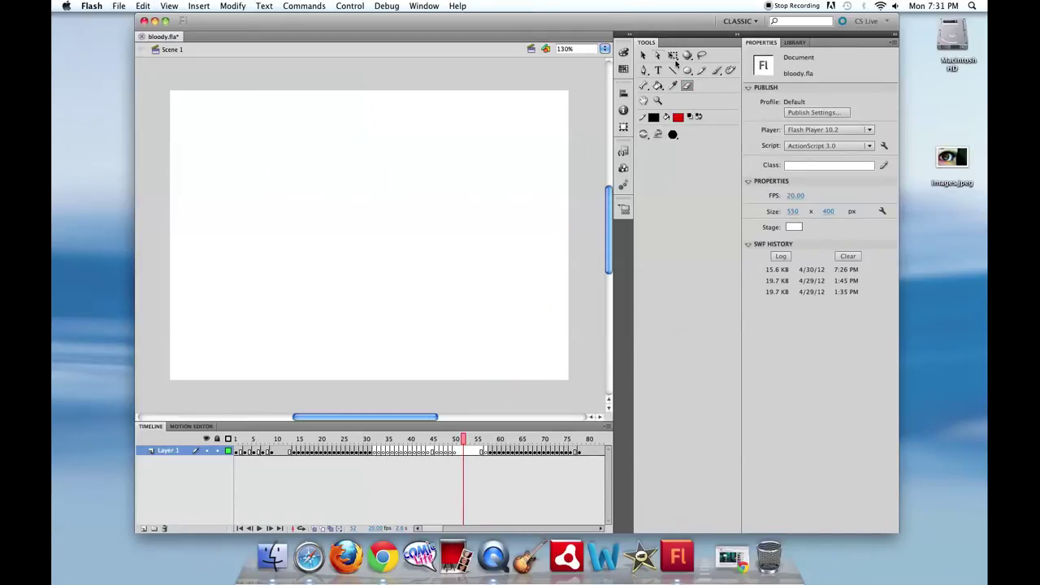
- Go to frame 82 and inspect the "DUDE ARE YOU OK?" caption's text settings with the Text tool
left_click(643, 54)
left_click_drag(463, 439, 599, 445)
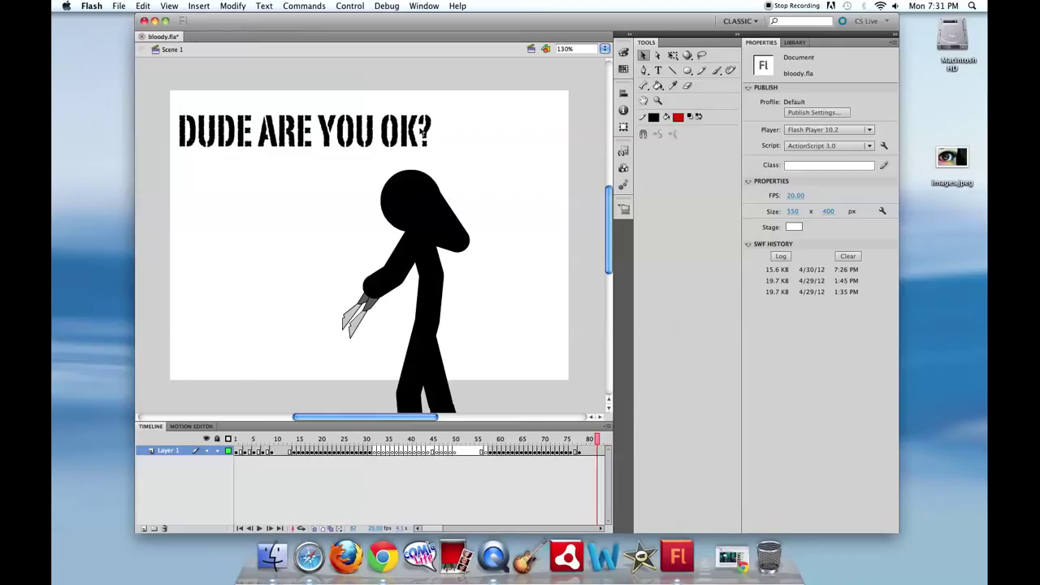
left_click(658, 70)
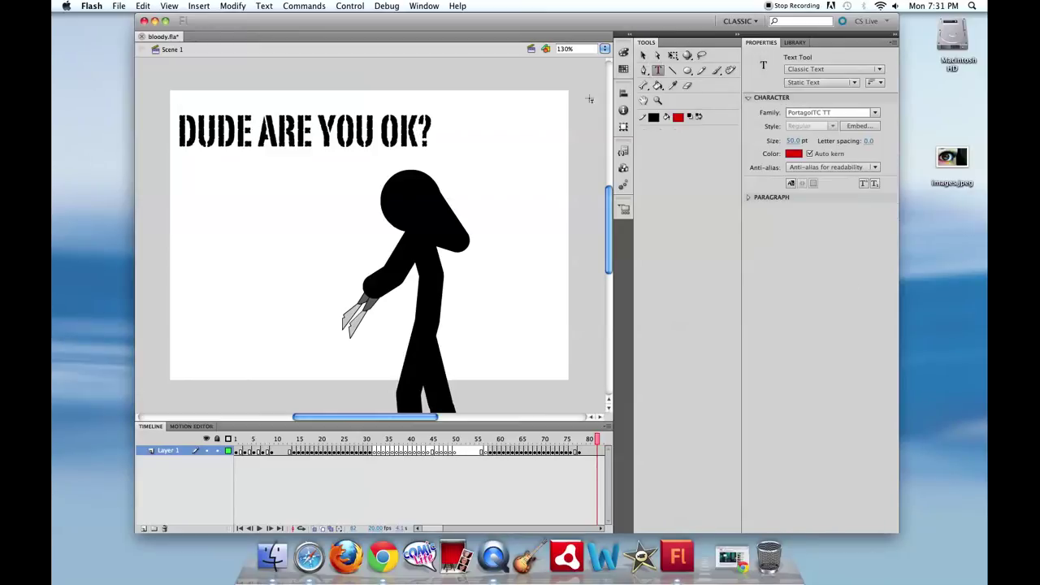
left_click(431, 128)
mouse_move(432, 128)
left_mouse_down()
mouse_move(216, 130)
mouse_move(432, 130)
left_mouse_up()
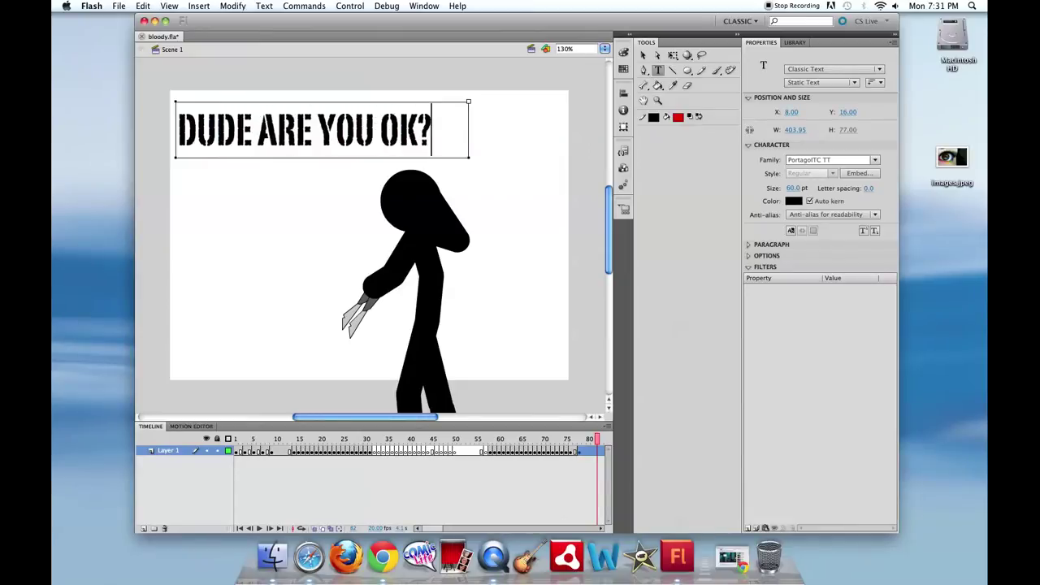
left_click(533, 165)
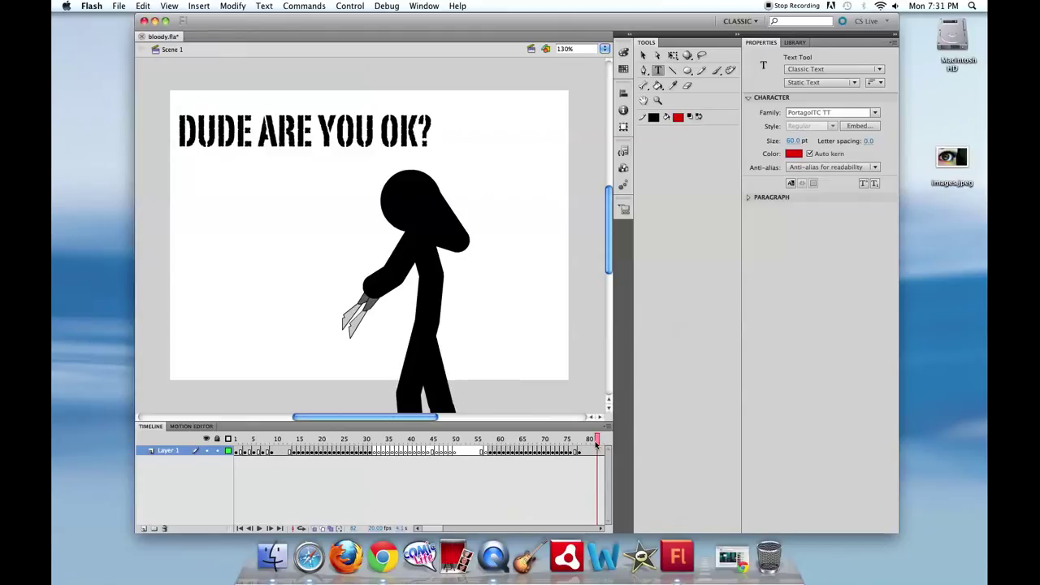
- Start a new text box on the blank stage at frame 51 and choose the PortagoITC TT font
left_click_drag(595, 443, 458, 443)
left_click(336, 167)
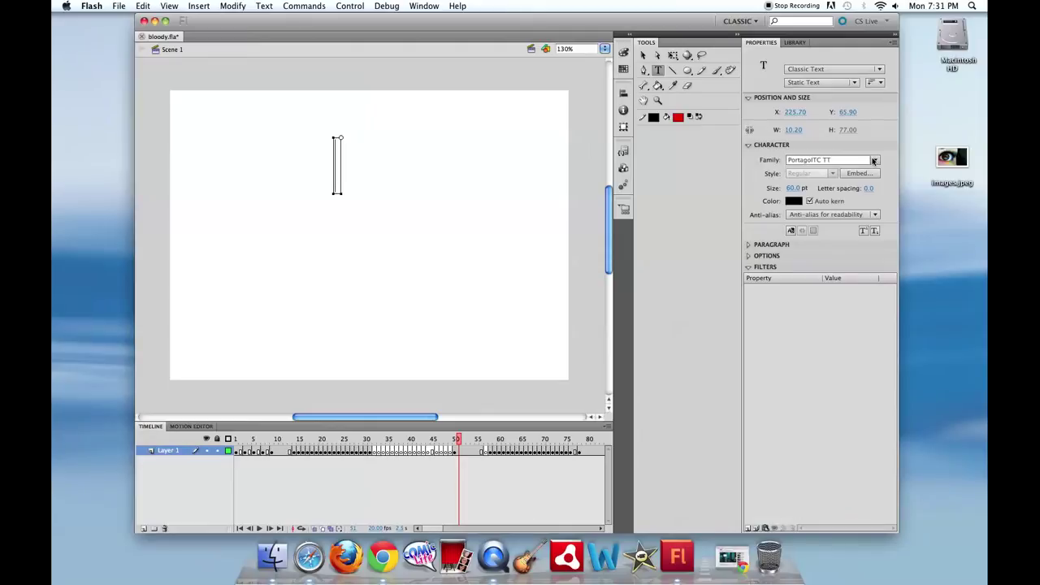
left_click(873, 161)
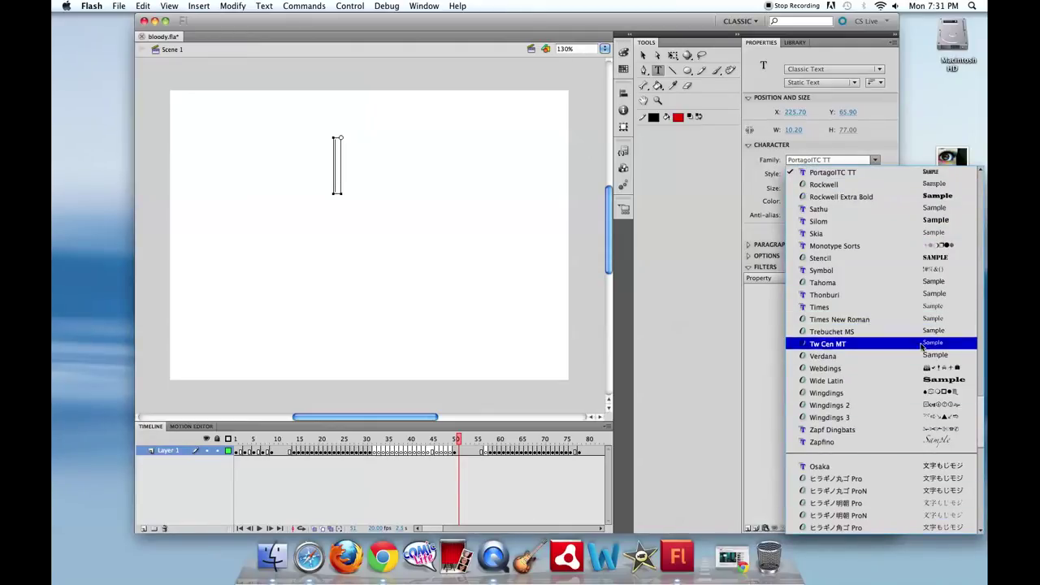
left_click(946, 174)
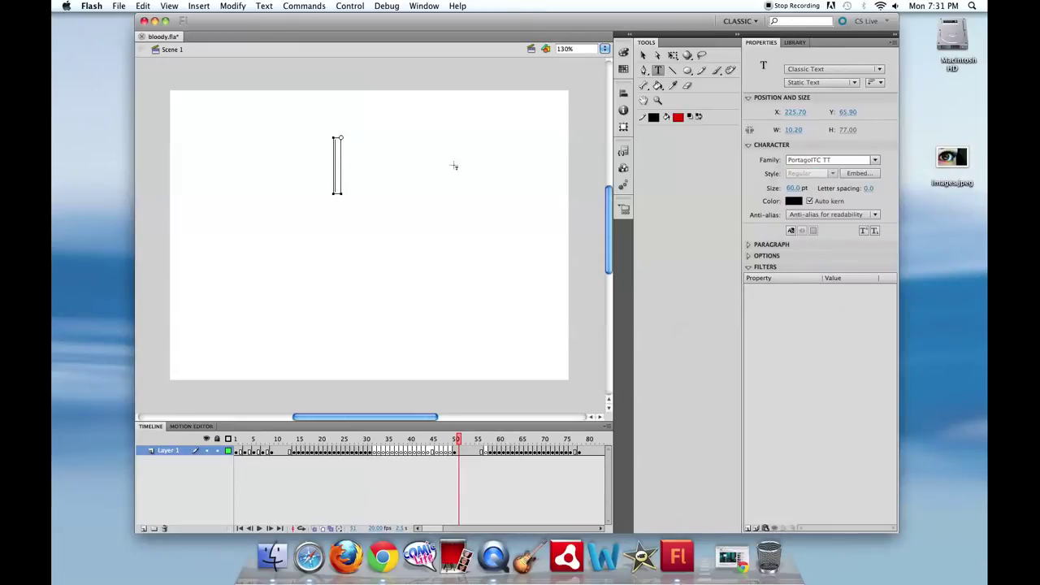
- Enter "Hello There!" in the text box and clear it again
type("HELLO There!")
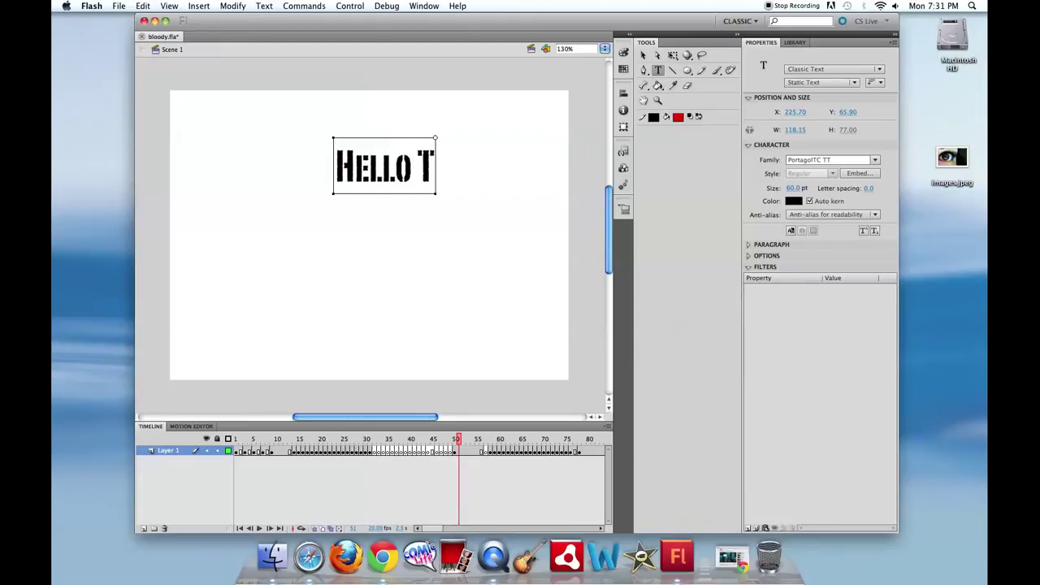
key("BackSpace")
key("BackSpace")
key("BackSpace")
key("BackSpace")
key("BackSpace")
key("BackSpace")
key("BackSpace")
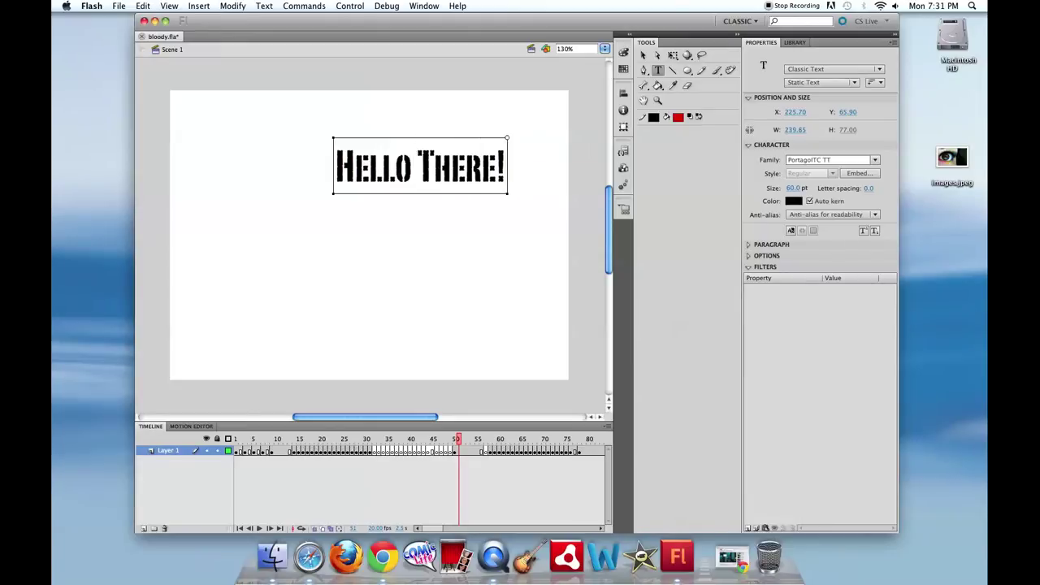
key("BackSpace")
key("BackSpace")
key("BackSpace")
key("BackSpace")
key("BackSpace")
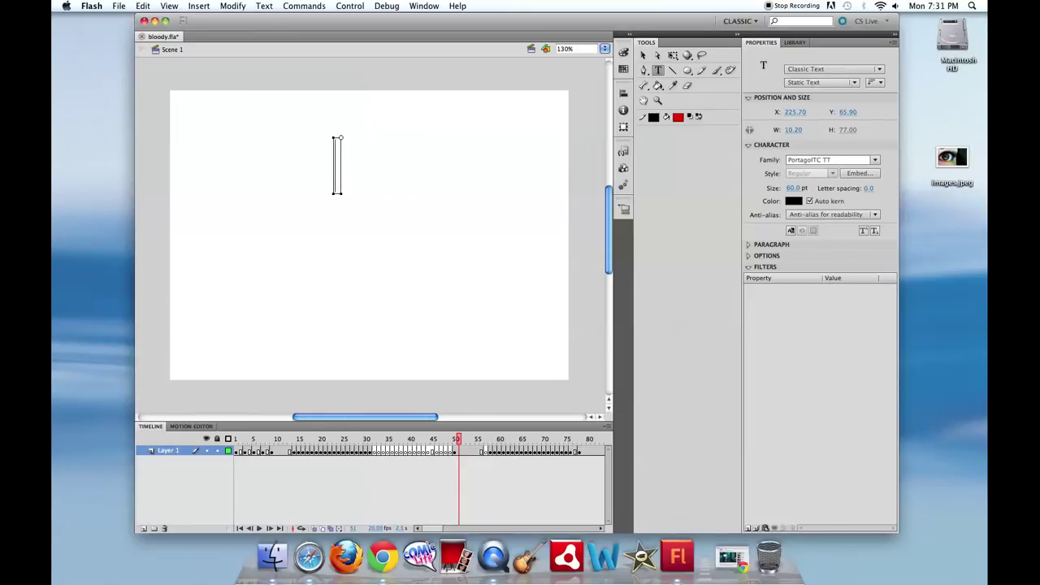
- Enter "Different Fonts" in the empty text box, correcting the extra letters in the first word
type("DIFF")
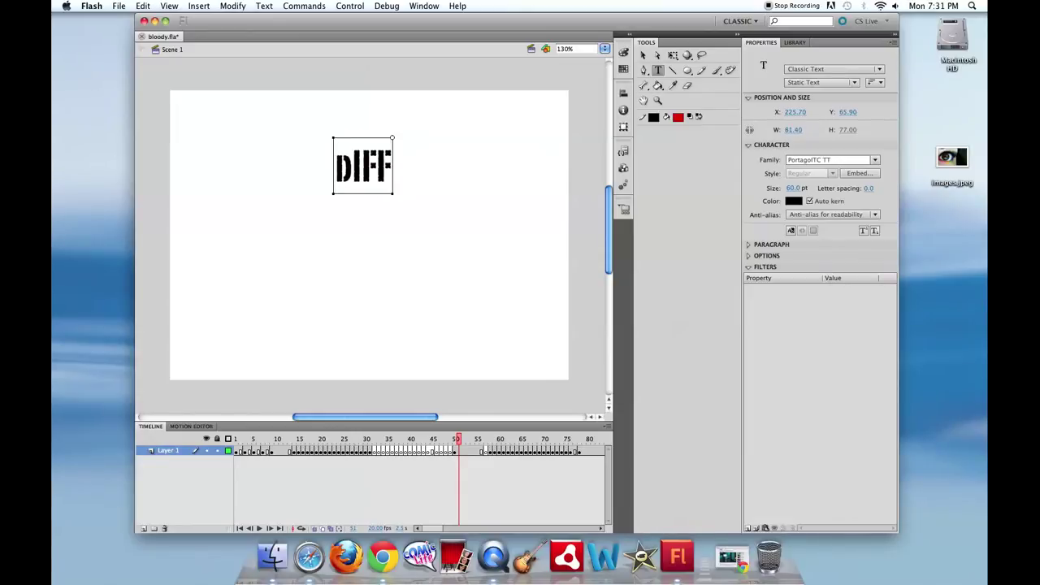
type("FFFFERENT")
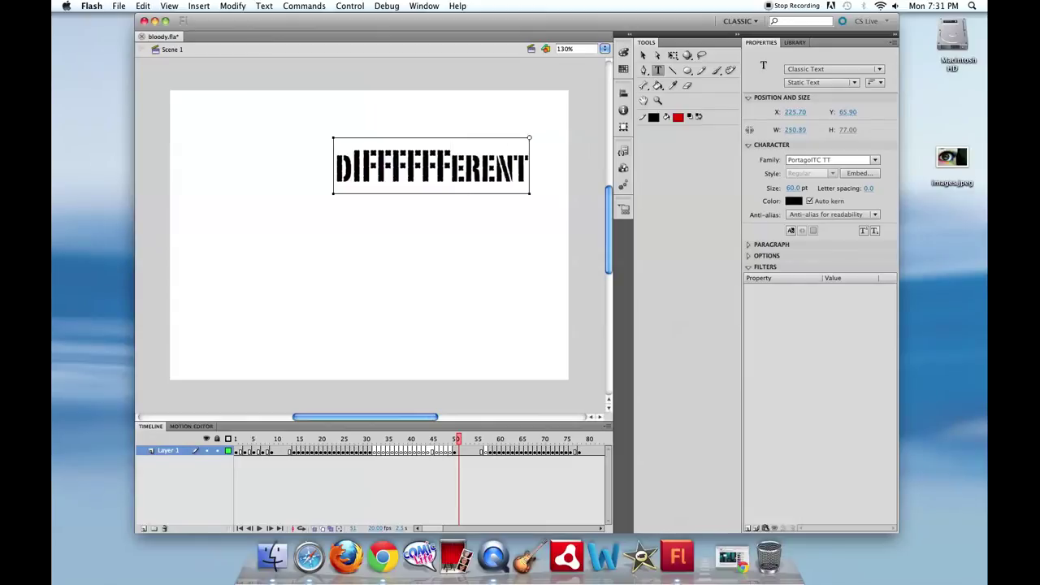
type(" F")
type("s")
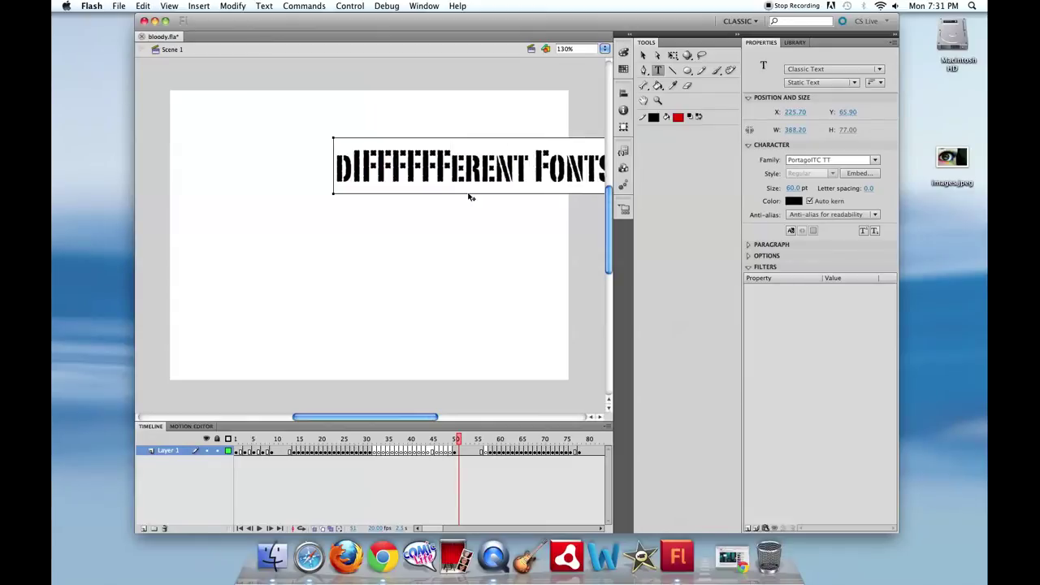
left_click_drag(453, 167, 305, 154)
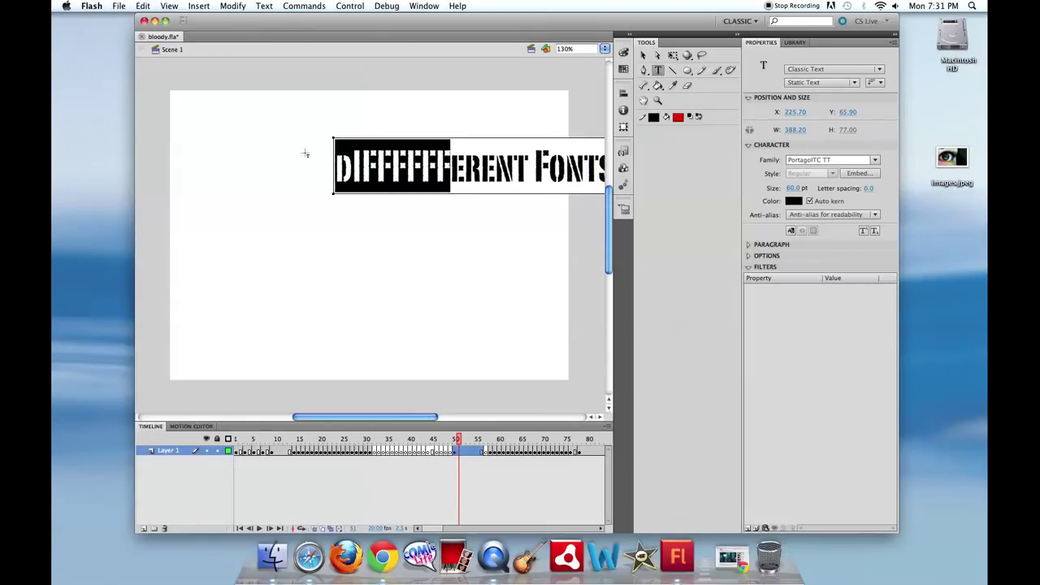
key("BackSpace")
type("Diff")
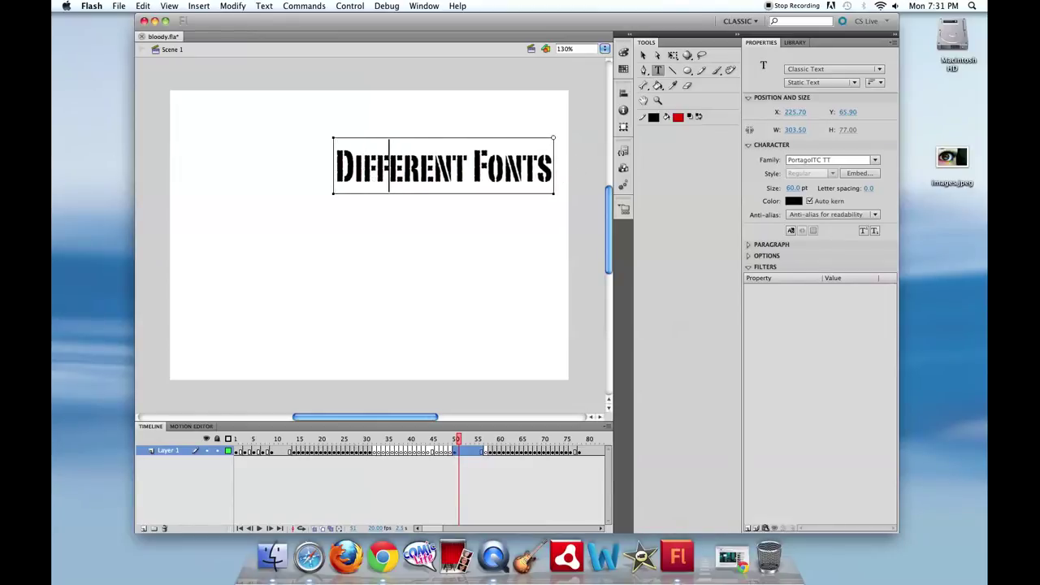
- Change the "Different Fonts" text to the Skia font and shift it so it fits on the stage
left_click_drag(554, 166, 334, 167)
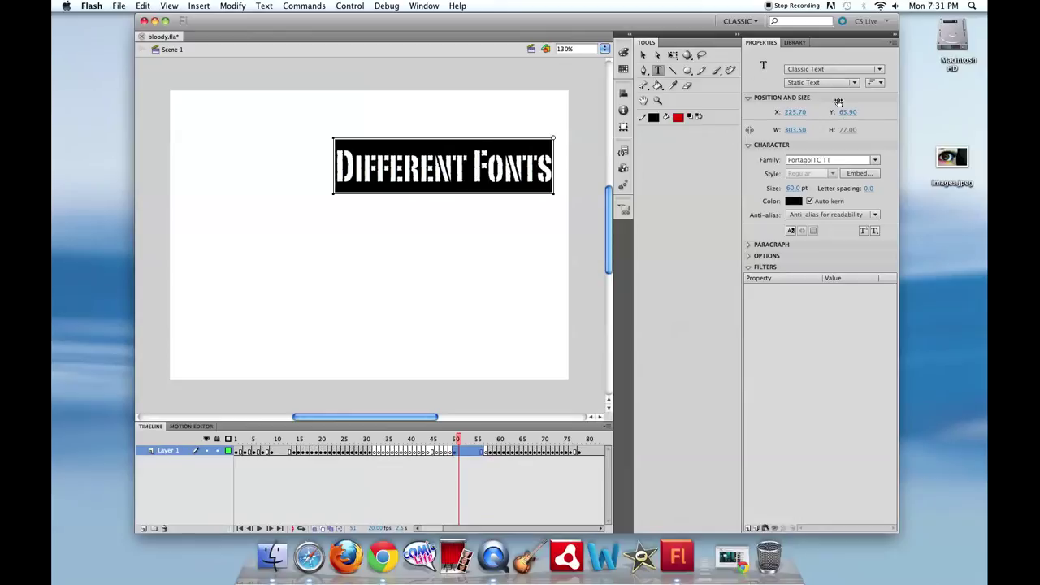
left_click(875, 161)
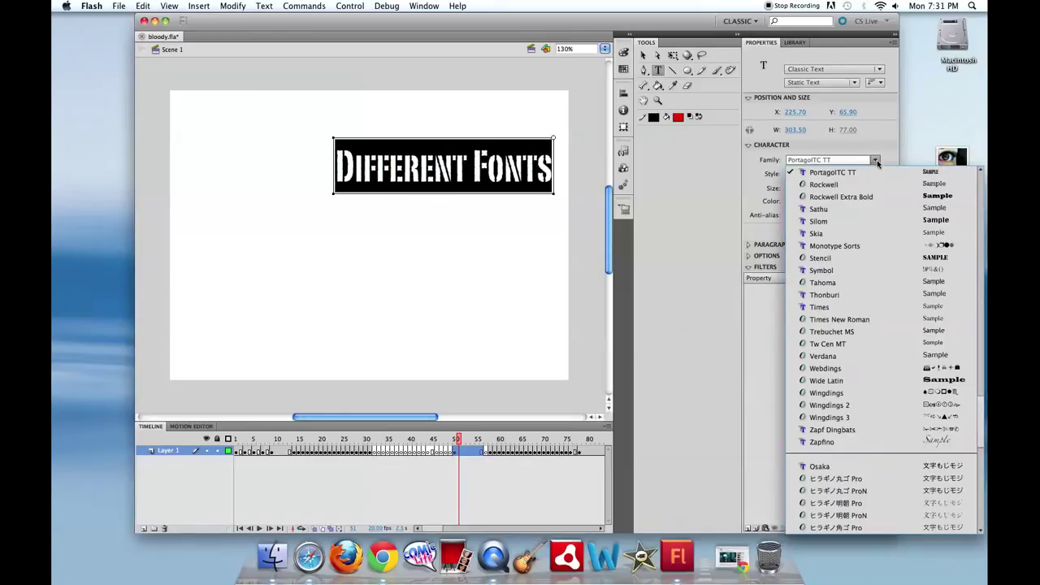
left_click(880, 231)
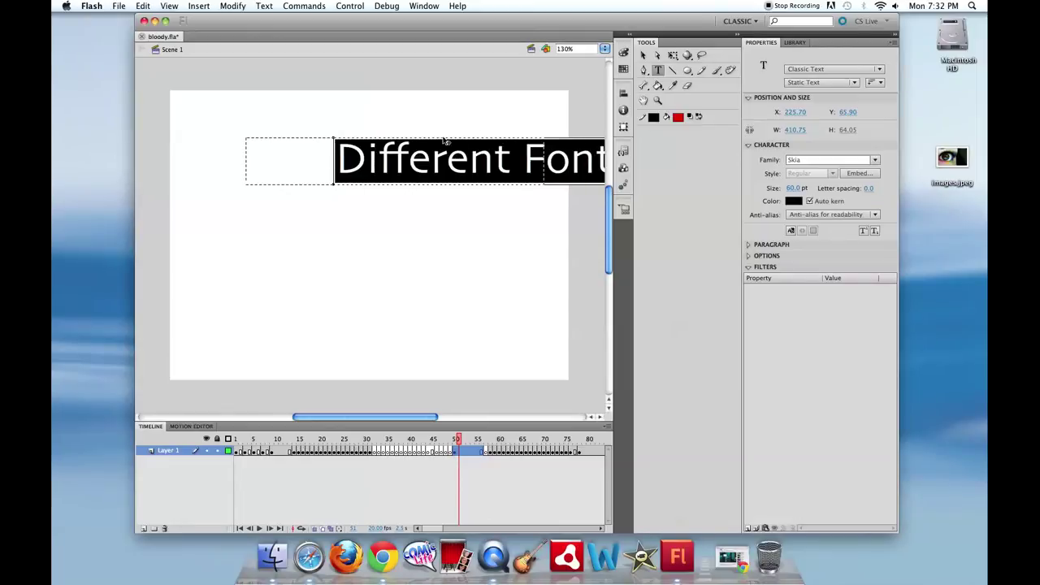
left_click(474, 210)
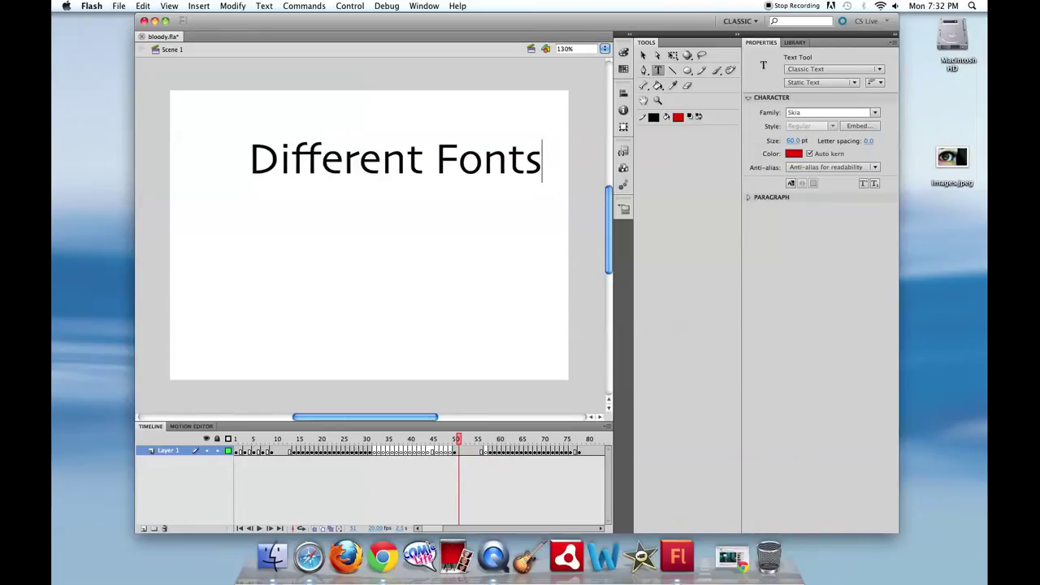
- Cut the whole "Different Fonts" text so the stage at frame 51 is blank again
left_click_drag(542, 158, 247, 158)
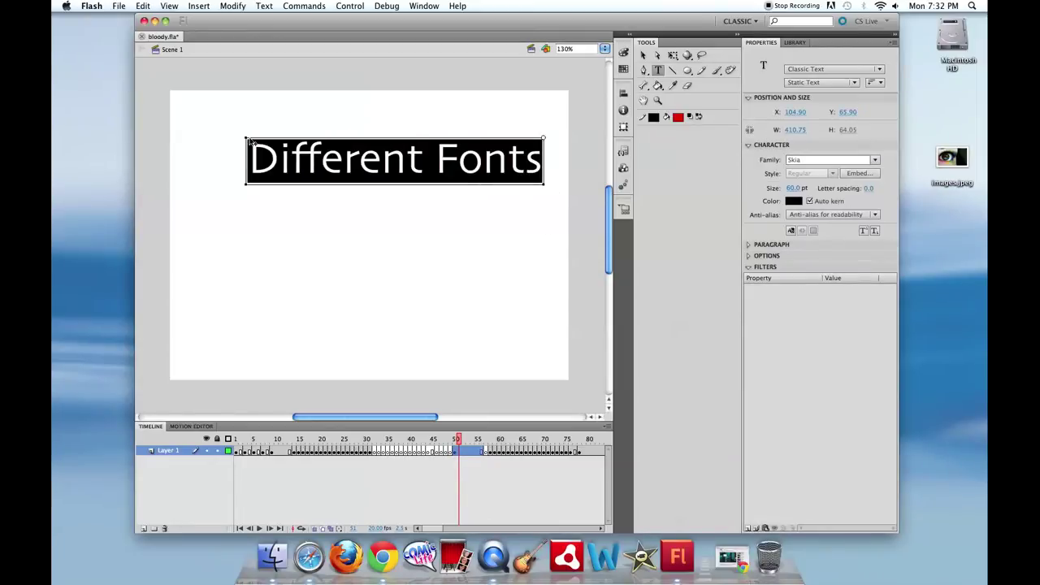
key("super+x")
left_click(337, 187)
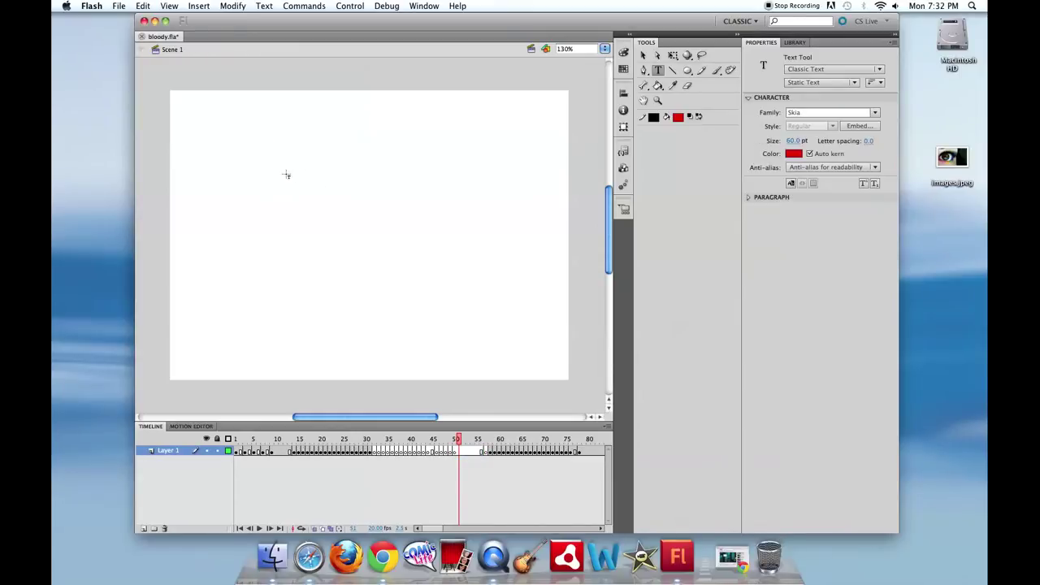
left_click(248, 161)
left_click(354, 215)
- Scrub to the end of the animation and back to frame 1, preview it with Test Scene, and close the preview
left_click_drag(458, 439, 614, 443)
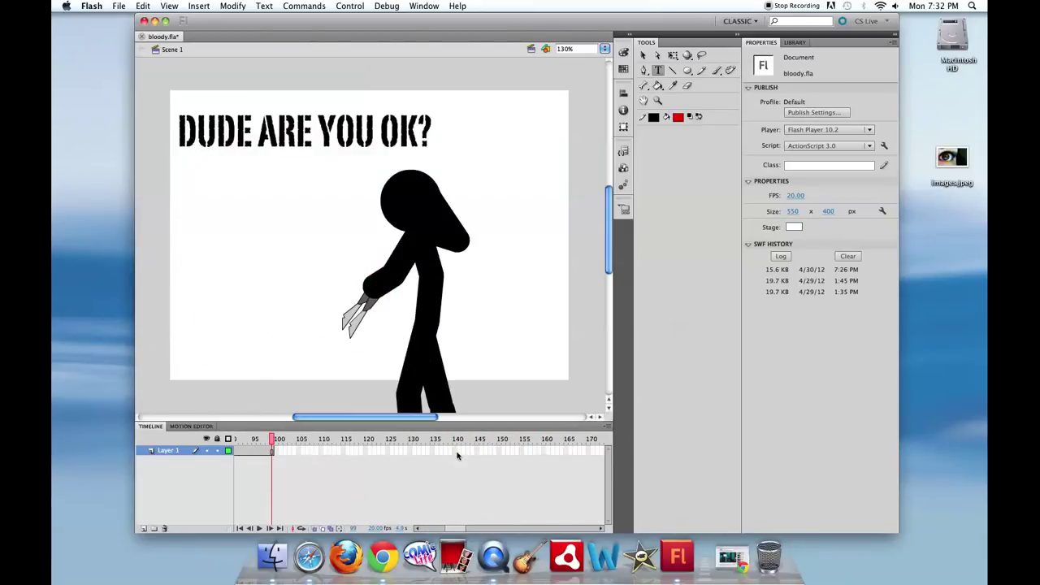
left_click_drag(298, 459, 141, 462)
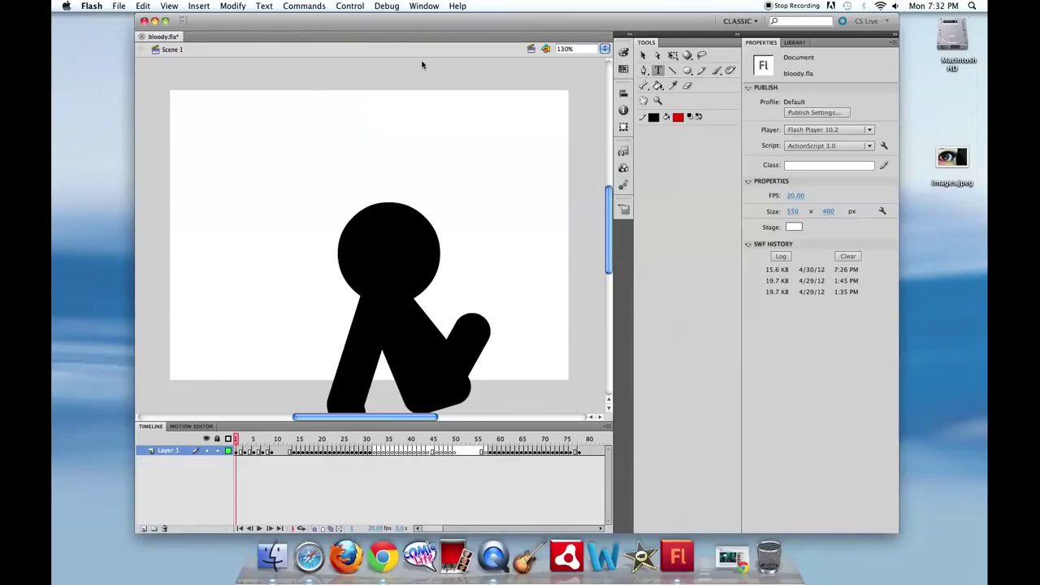
left_click(349, 6)
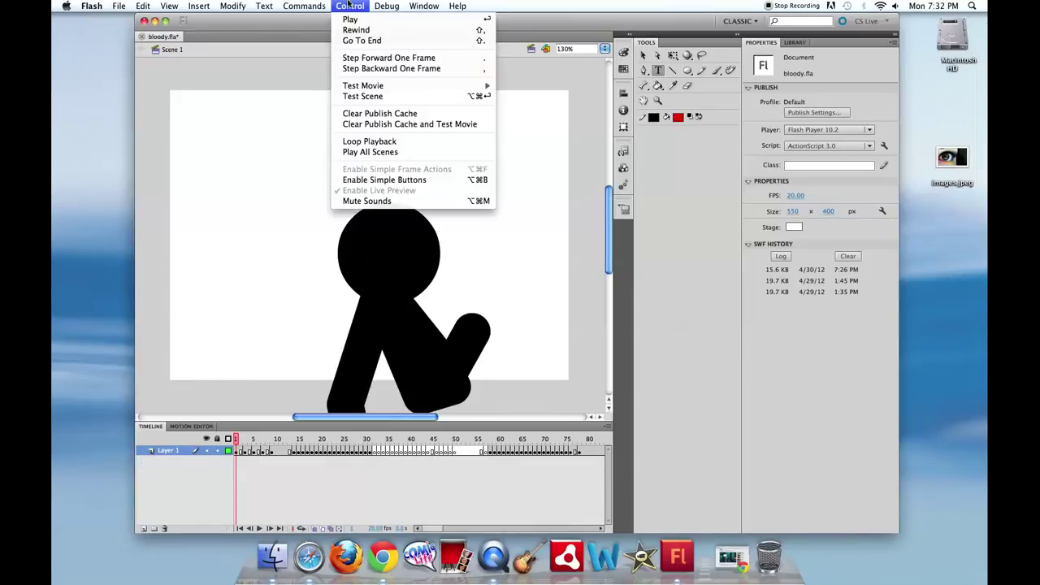
mouse_move(391, 87)
left_click(420, 97)
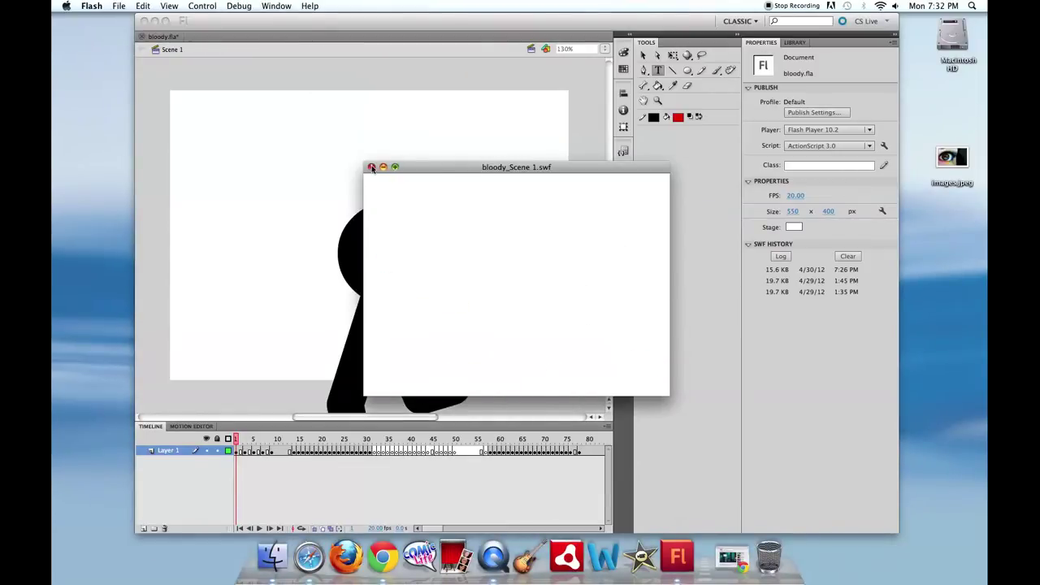
left_click(372, 168)
left_click(382, 5)
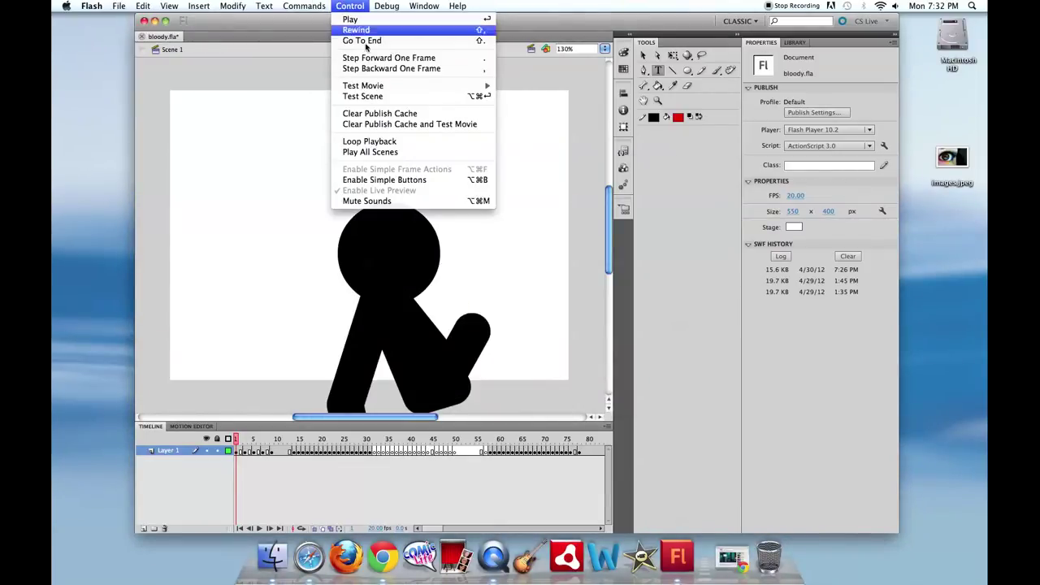
mouse_move(390, 86)
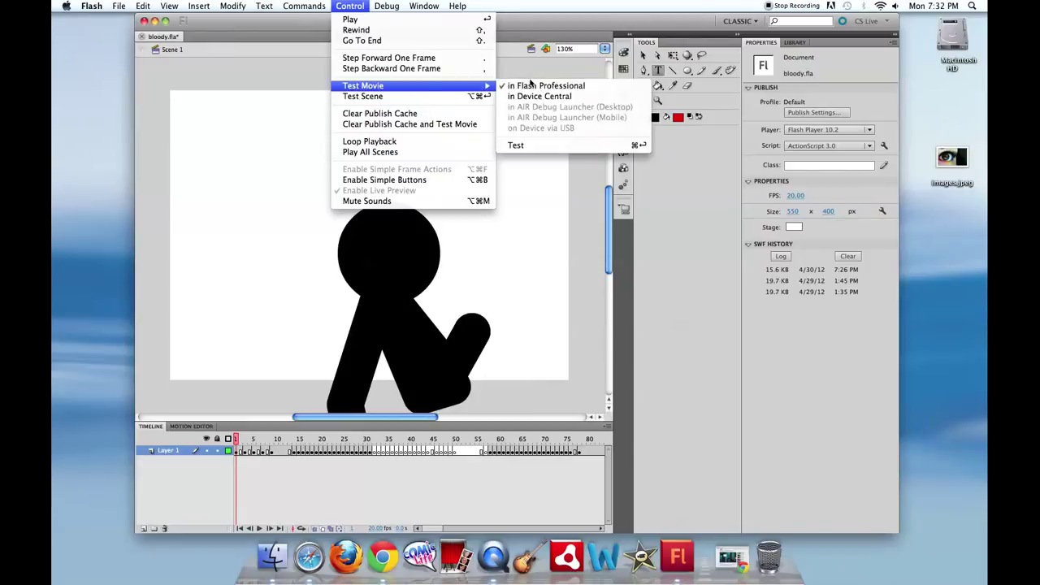
left_click(539, 71)
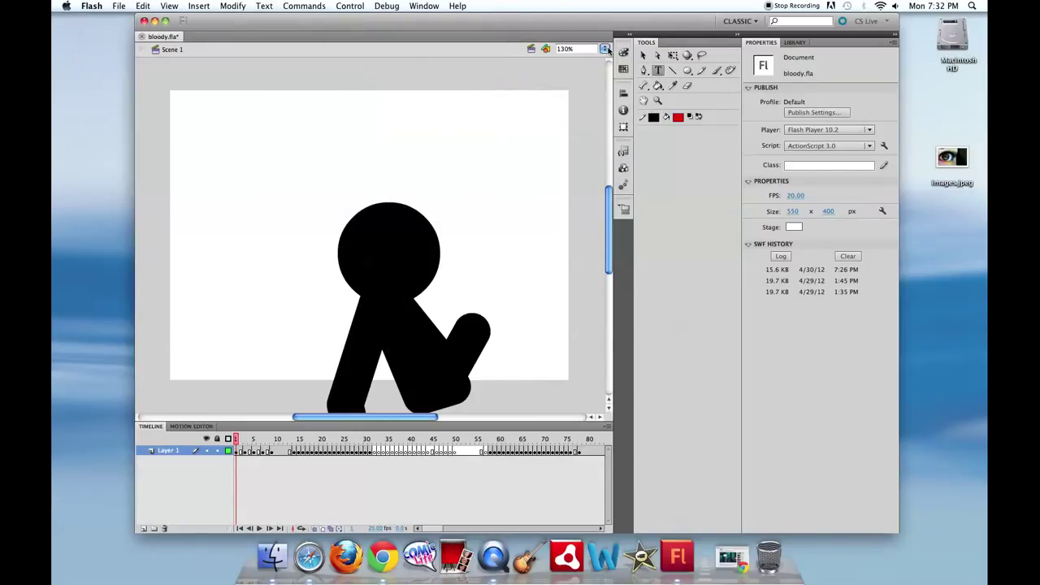
- Zoom the stage to 154%, shrink the timeline area, and play the animation from frame 1
left_click(607, 50)
left_click(619, 46)
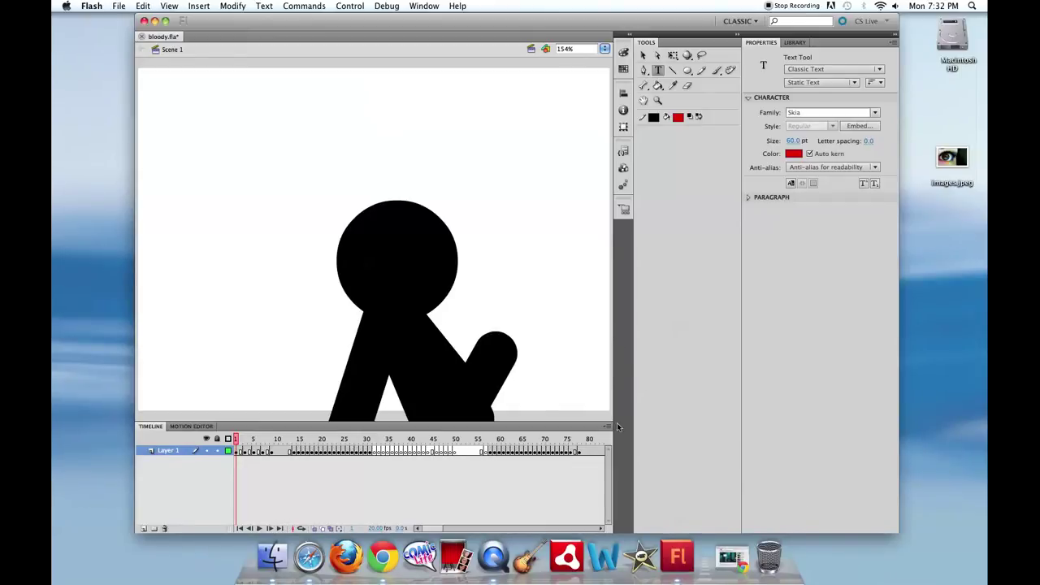
left_click_drag(612, 422, 623, 529)
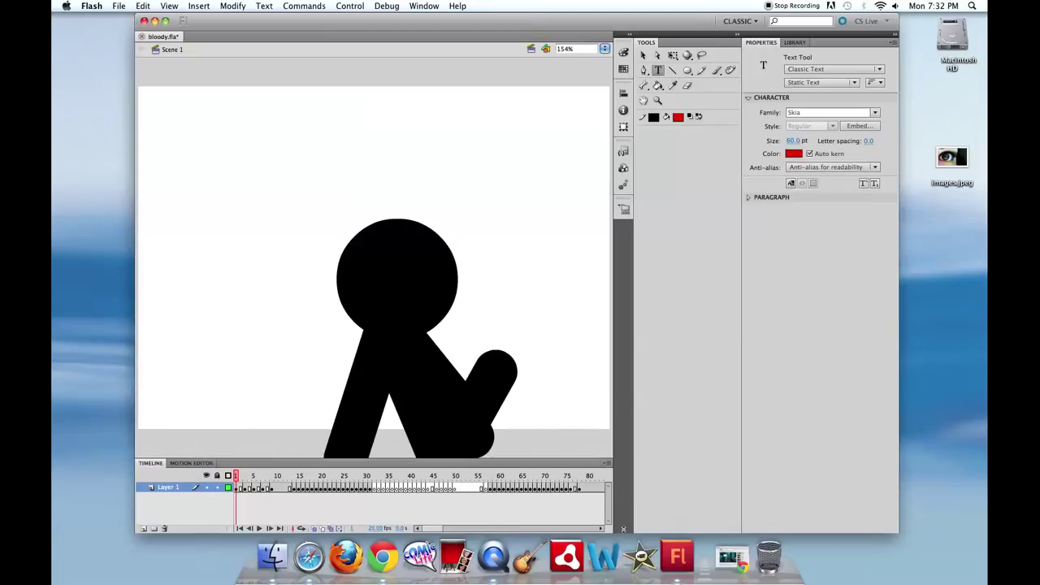
left_click(260, 528)
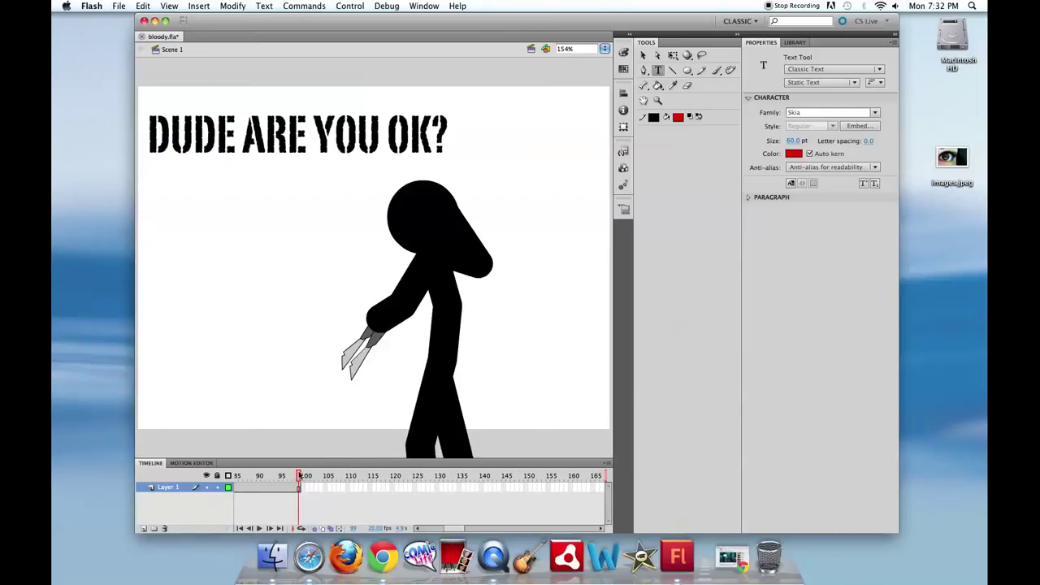
- Go to frame 41 and add a "Thank you!" text on the blank stage with the Text tool
left_click_drag(299, 475, 397, 474)
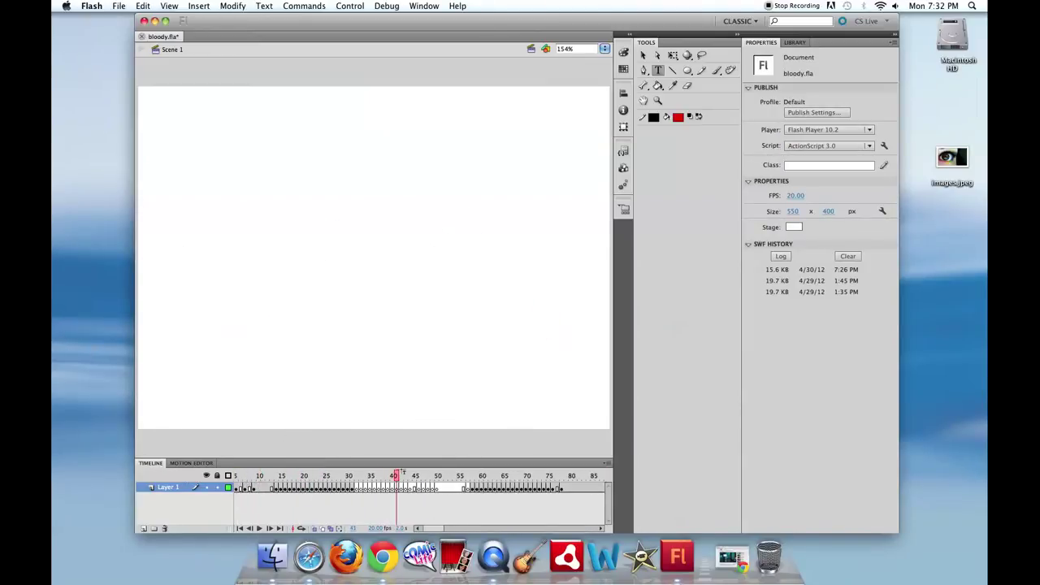
left_click(659, 70)
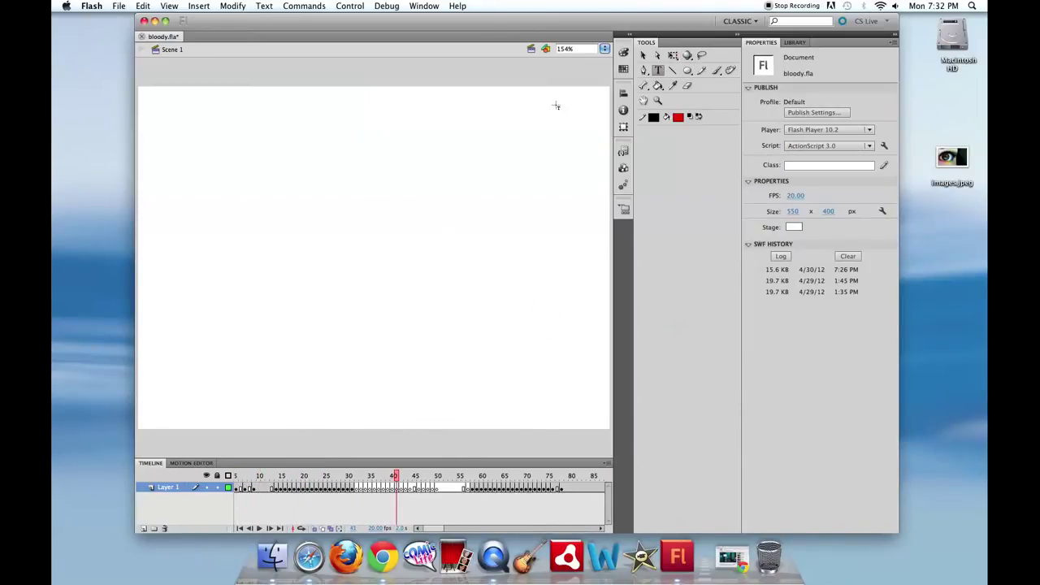
left_click(293, 242)
type("Than")
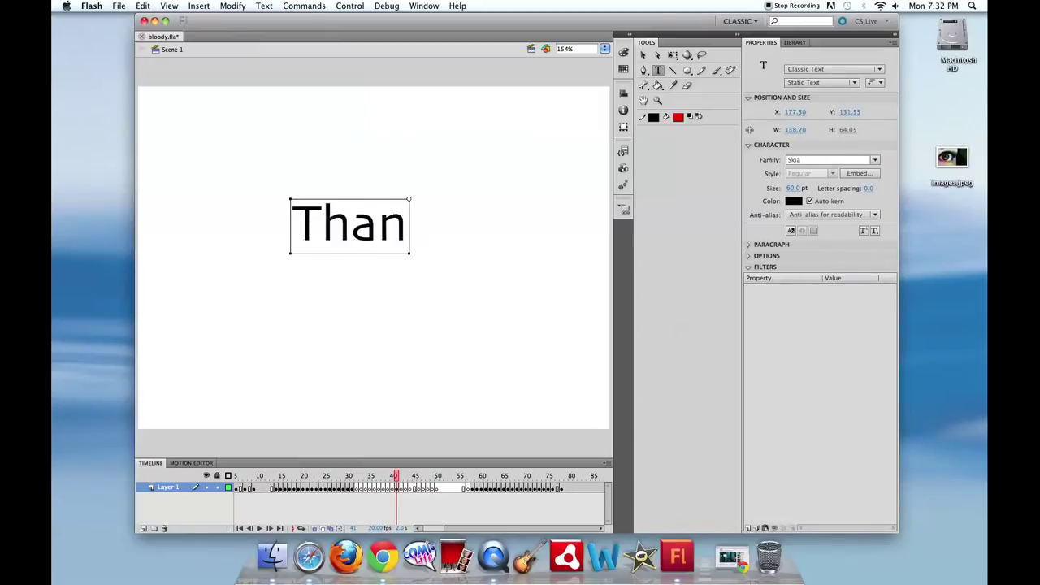
type("k you !")
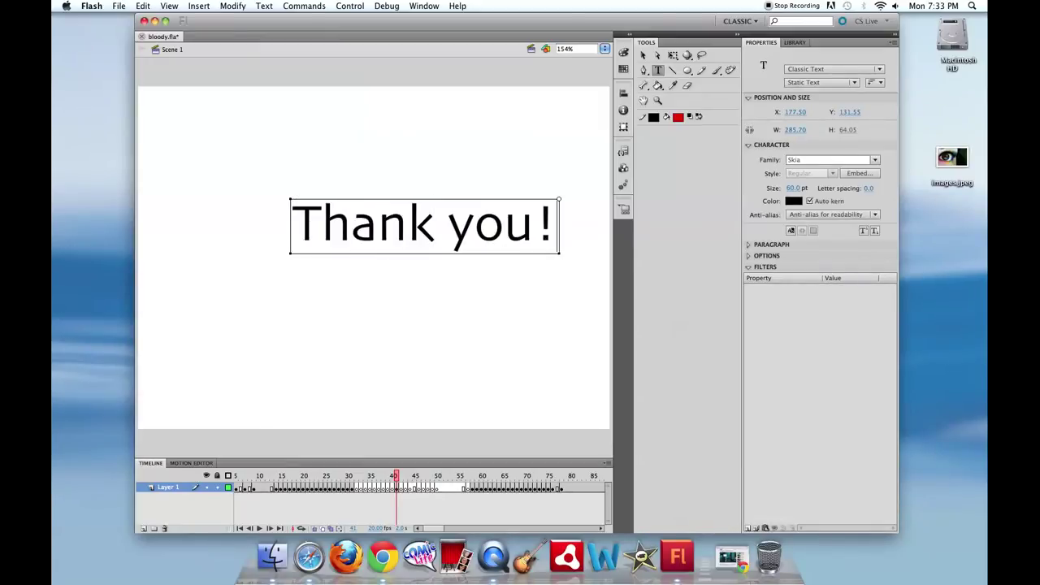
- Replace the "Thank you!" text with "Bye!"
key("BackSpace")
key("BackSpace")
key("BackSpace")
key("BackSpace")
key("BackSpace")
key("BackSpace")
key("BackSpace")
key("BackSpace")
key("BackSpace")
key("BackSpace")
key("BackSpace")
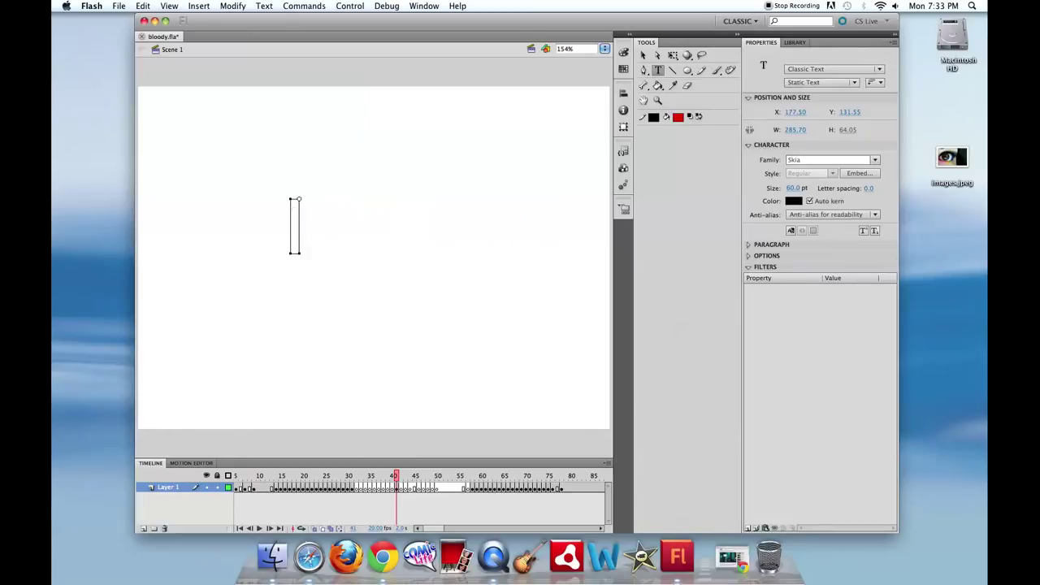
type("Bye!")
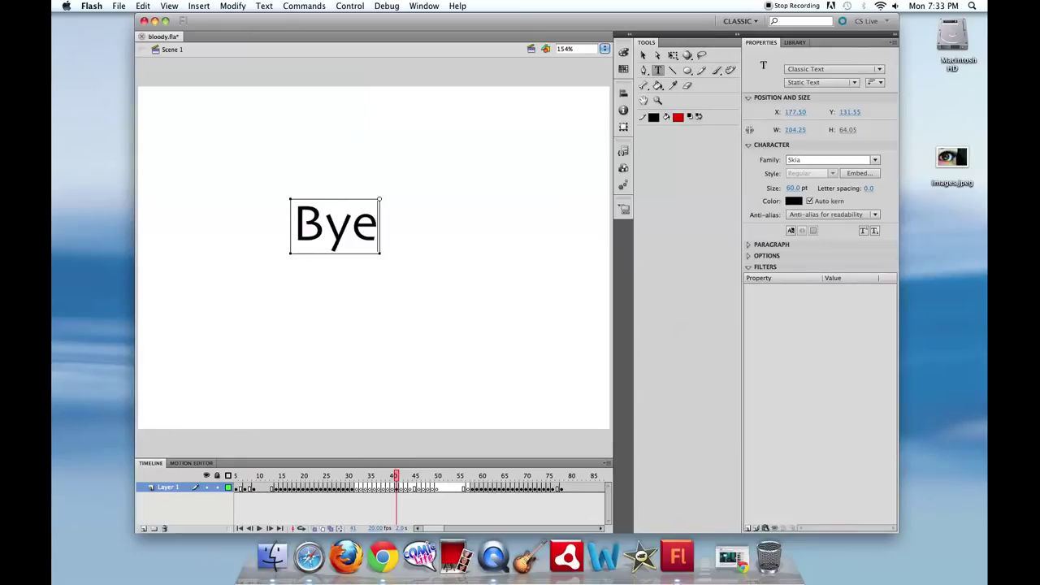
- Erase the "Bye!" text from the text box
key("BackSpace")
key("BackSpace")
key("BackSpace")
key("BackSpace")
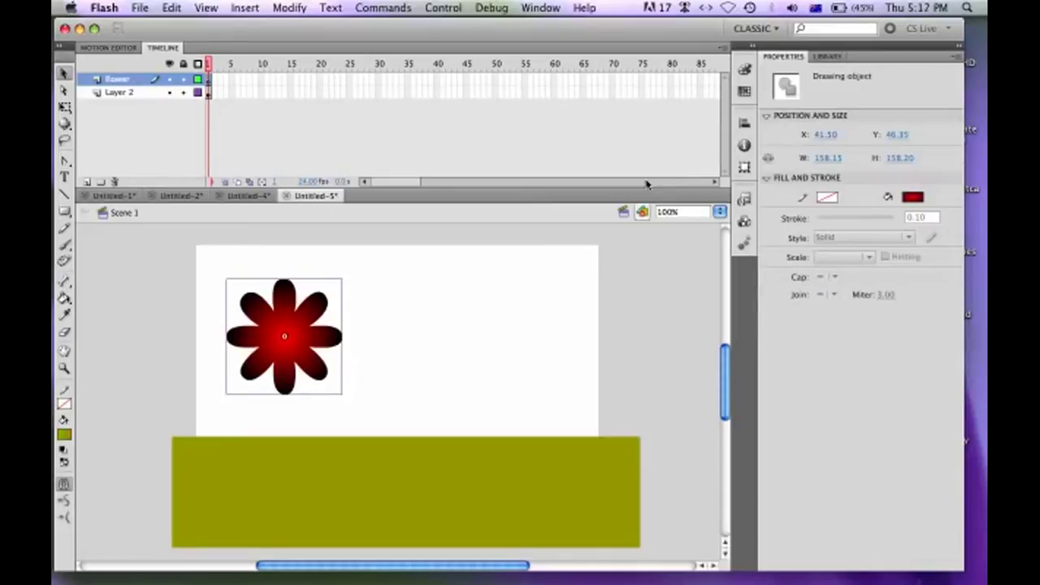
- Convert the red flower drawing to a movie clip symbol named "flower"
right_click(281, 323)
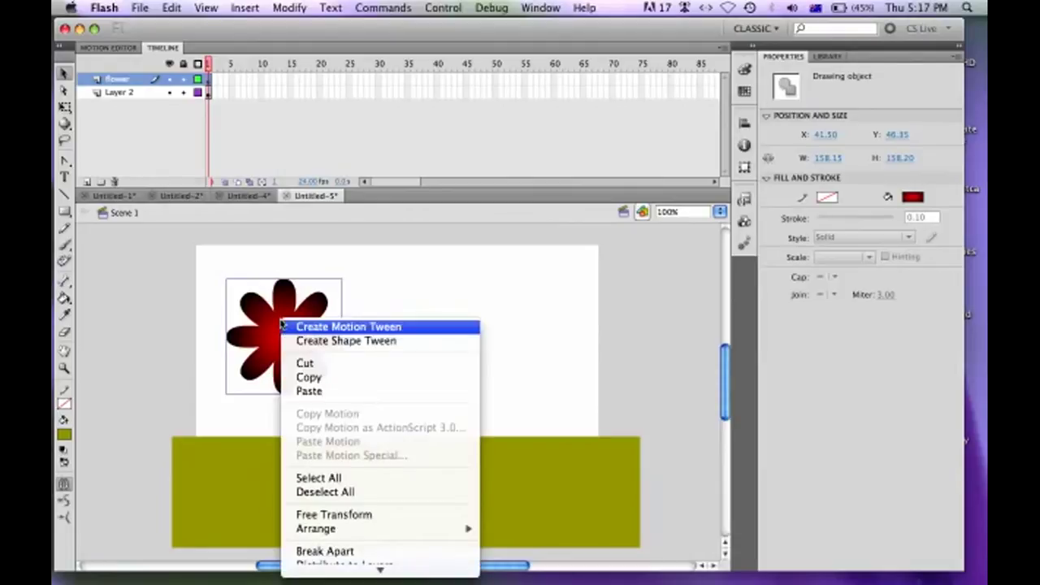
mouse_move(349, 568)
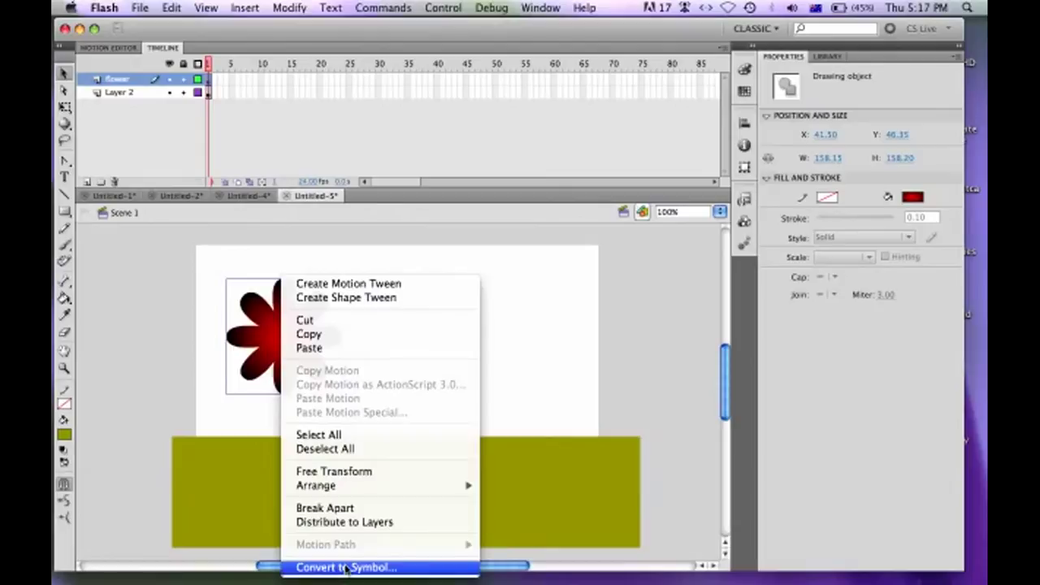
left_click(345, 568)
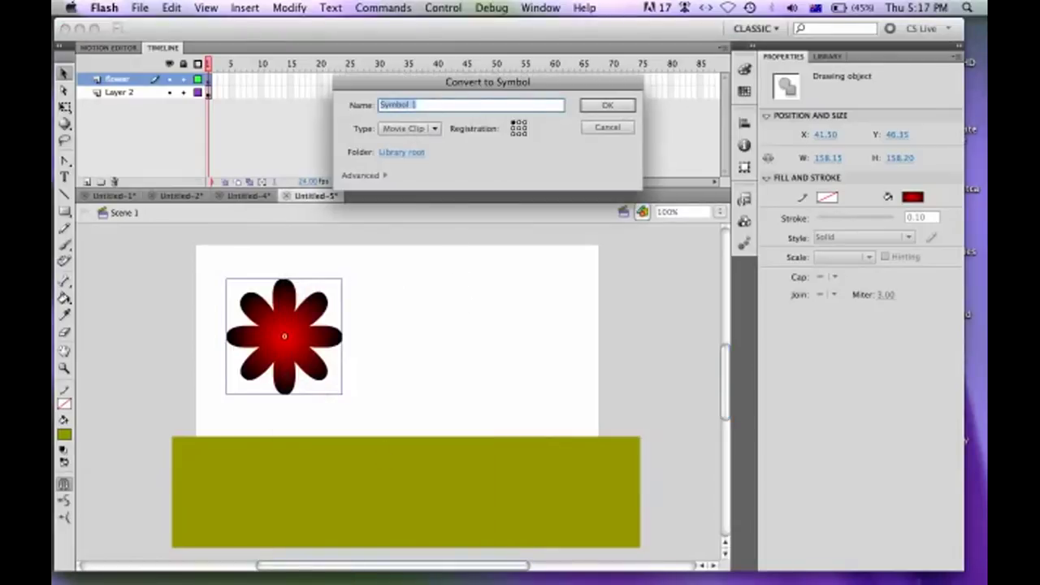
type("flower")
left_click(606, 107)
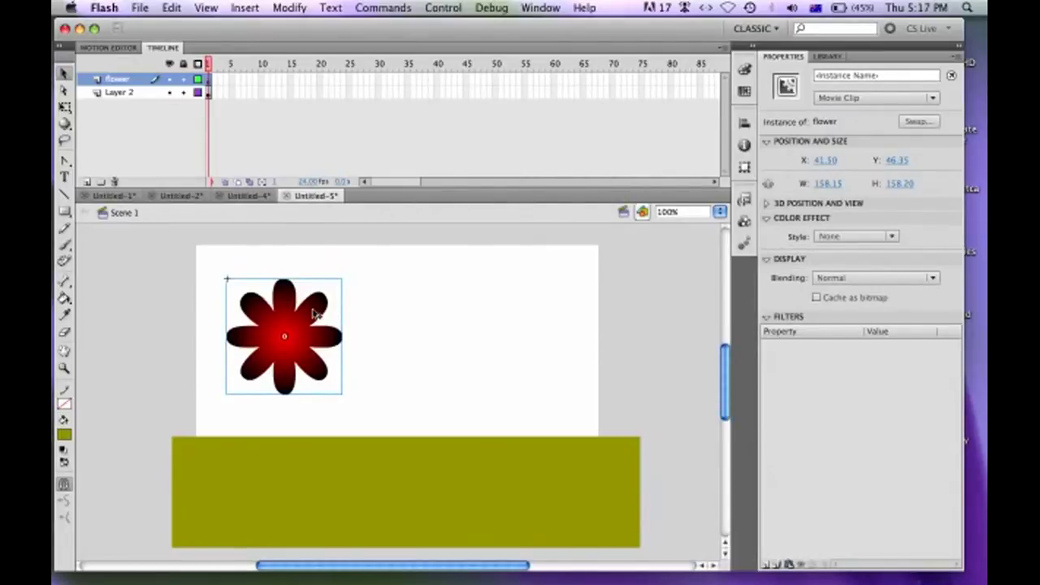
- Move the flower onto the upper edge of the olive rectangle and set its blending mode to Multiply
left_click_drag(315, 316, 344, 422)
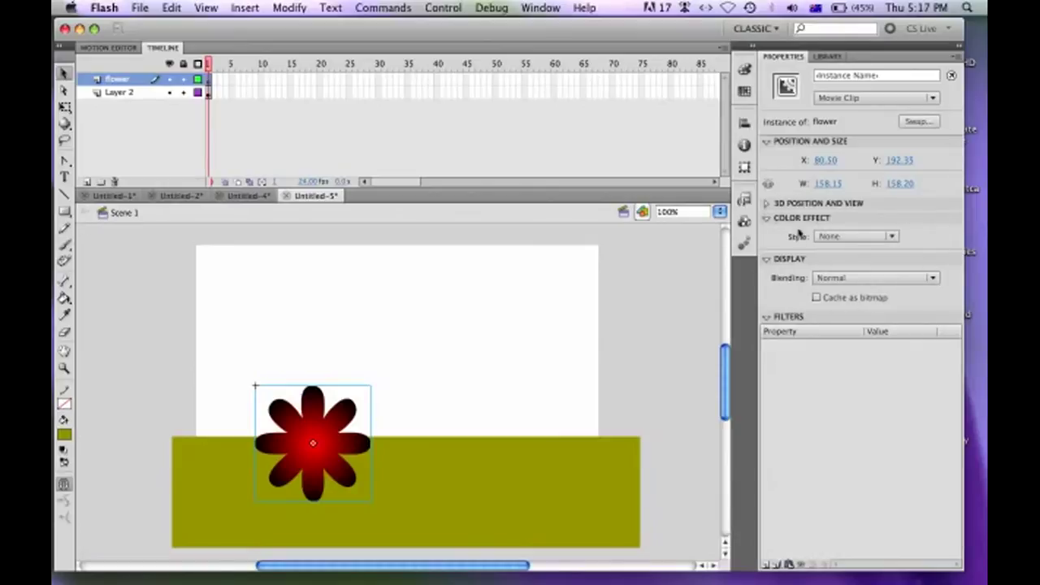
left_click(766, 260)
left_click(767, 260)
left_click(832, 279)
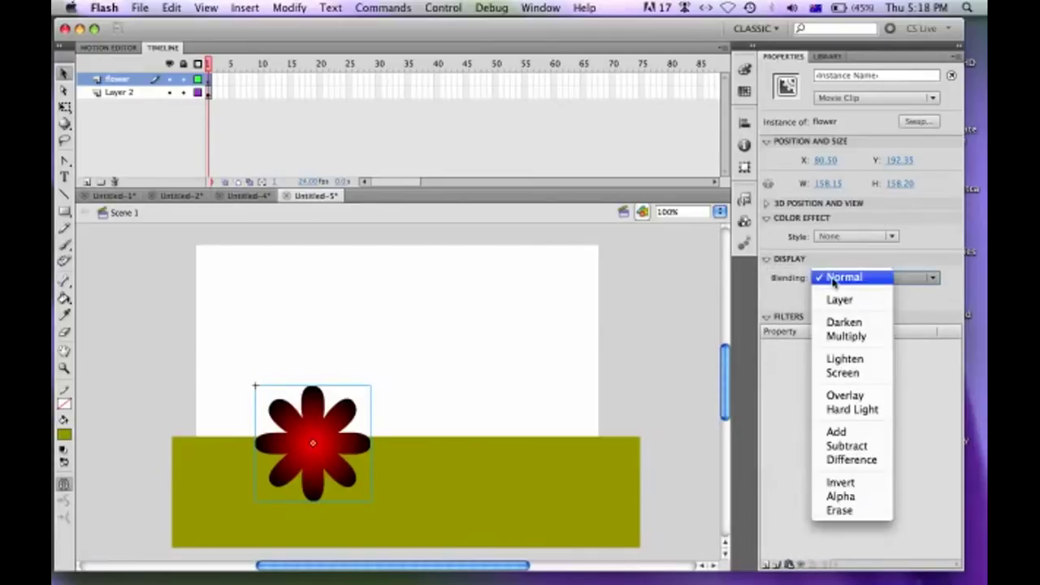
left_click(854, 343)
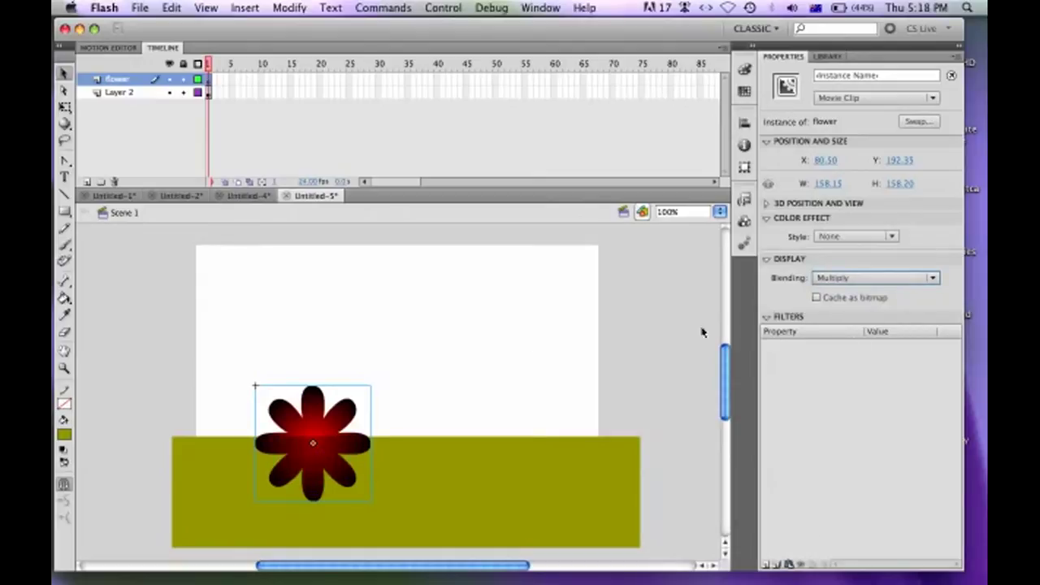
- Nudge the flower slightly upward and try the Overlay and Subtract blending modes on it
mouse_move(330, 401)
left_mouse_down()
mouse_move(320, 381)
mouse_move(317, 415)
mouse_move(316, 396)
left_mouse_up()
left_click(869, 278)
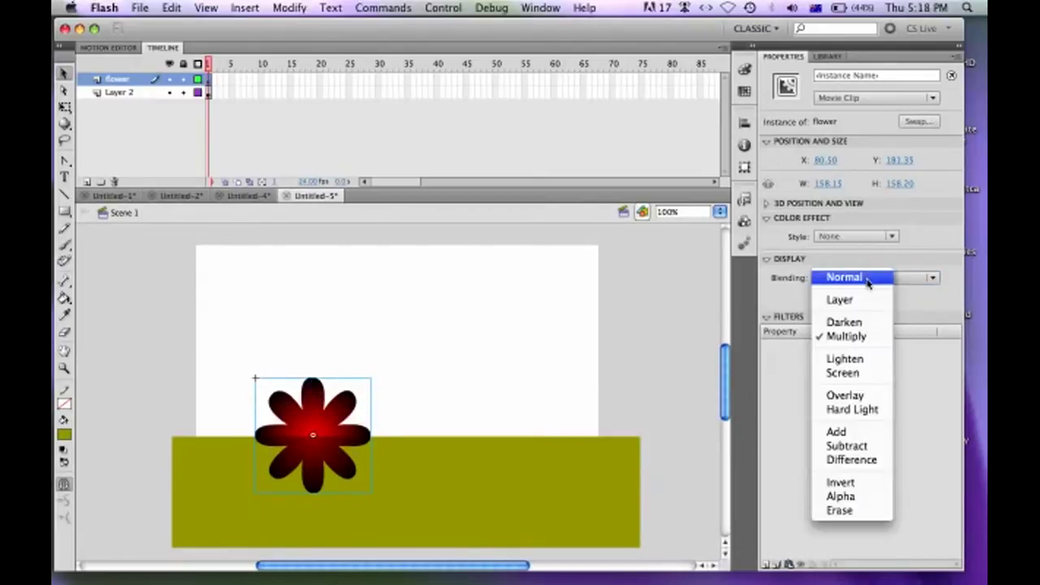
left_click(860, 396)
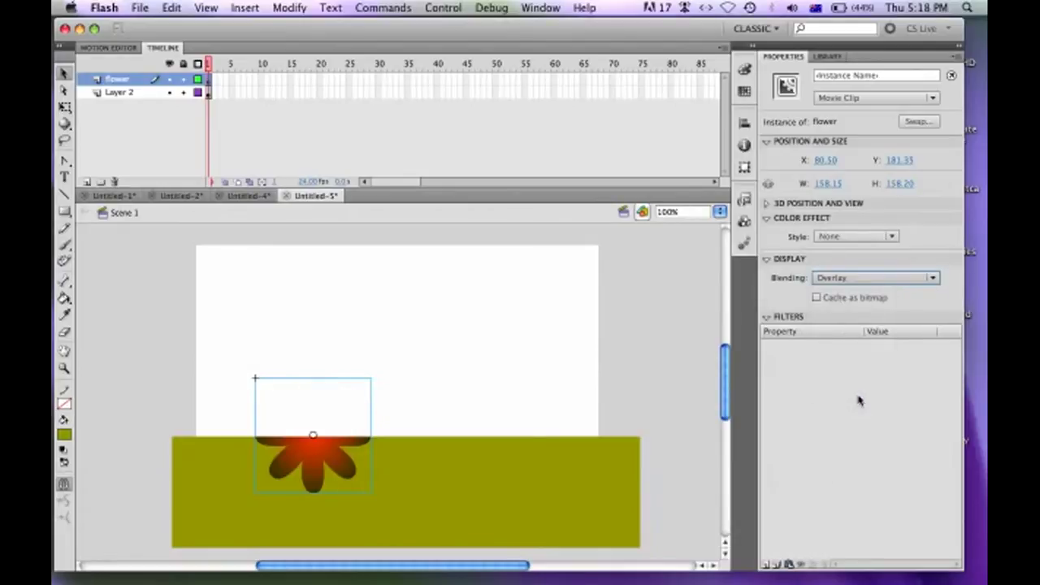
left_click(837, 278)
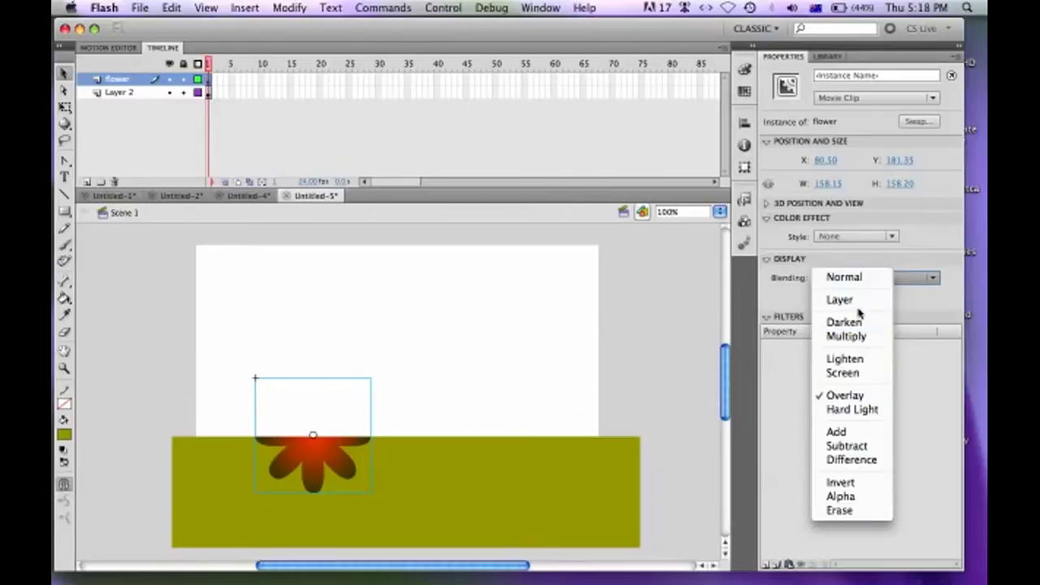
left_click(845, 447)
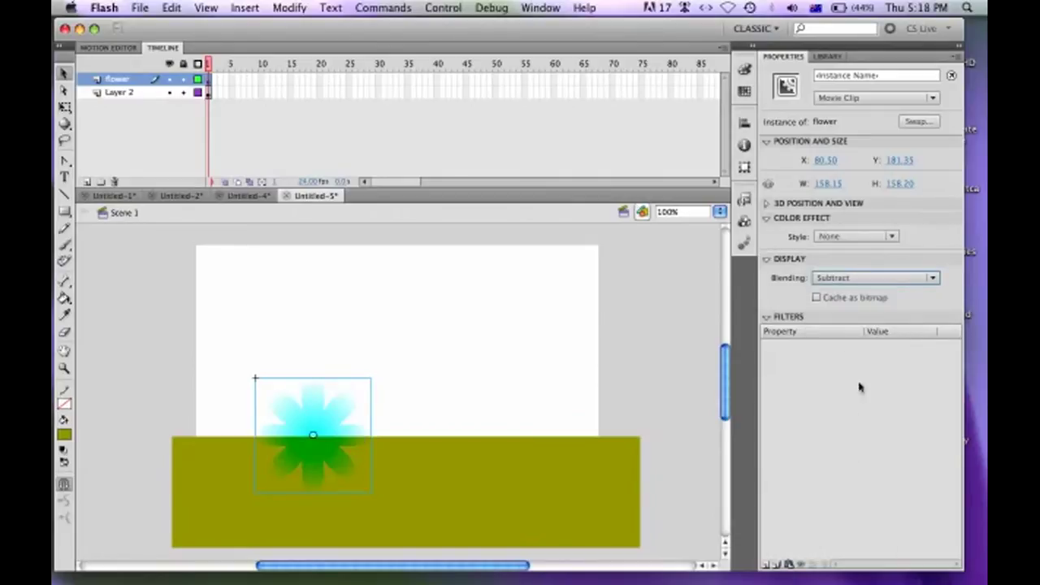
- Set the flower's blending mode to Multiply and shift it slightly to about X 75.5, Y 182.9
left_click(848, 280)
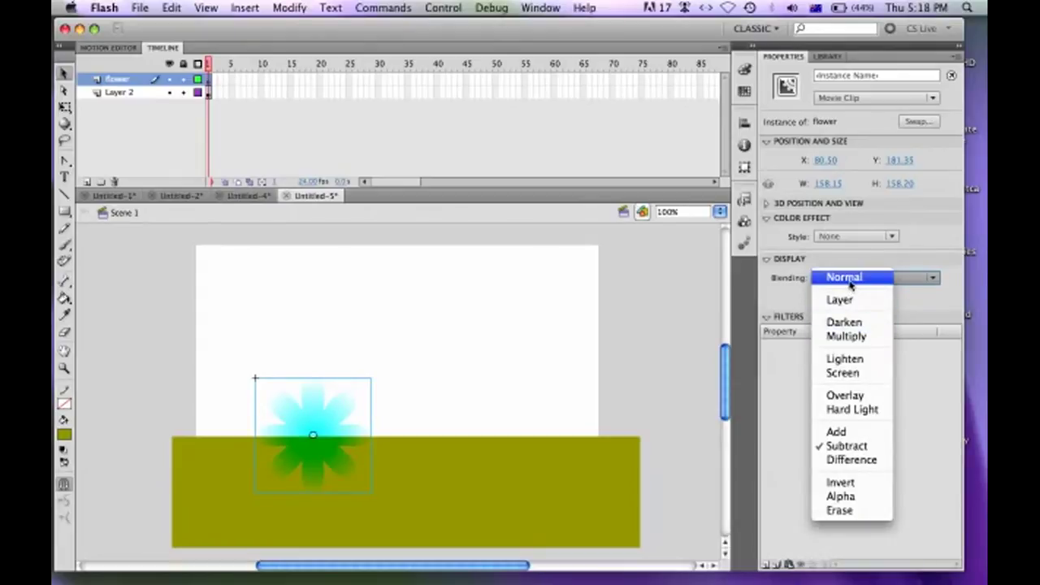
left_click(847, 336)
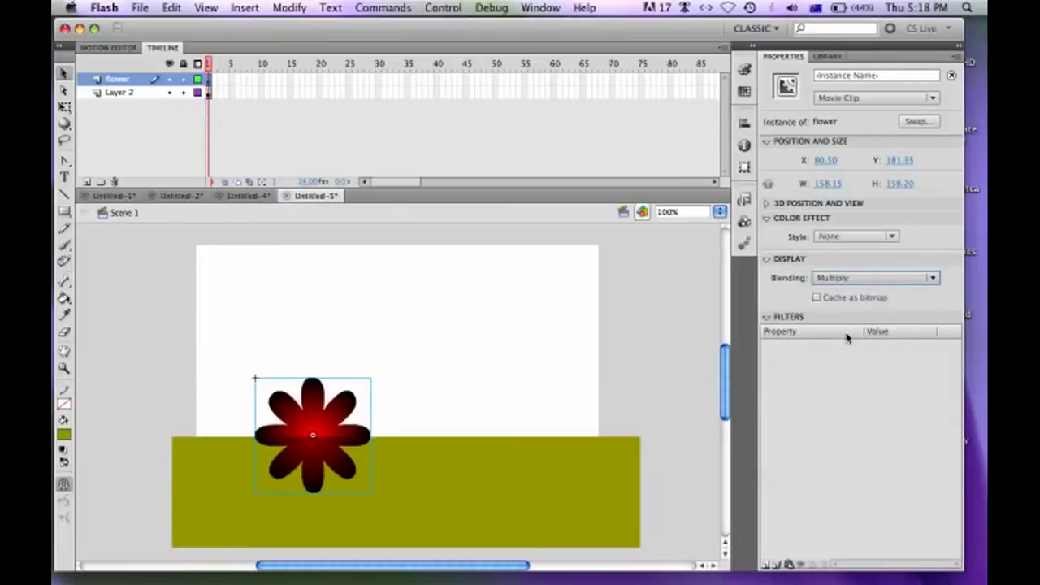
mouse_move(312, 418)
left_mouse_down()
mouse_move(313, 364)
mouse_move(310, 422)
left_mouse_up()
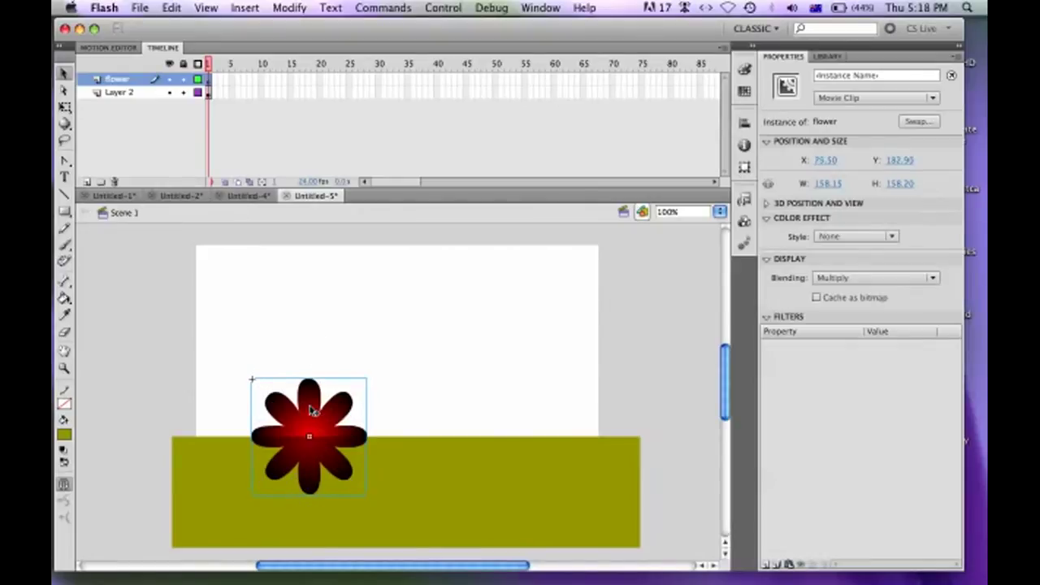
- Add a Drop Shadow filter to the flower and set the shadow colour to dark red
left_click(769, 204)
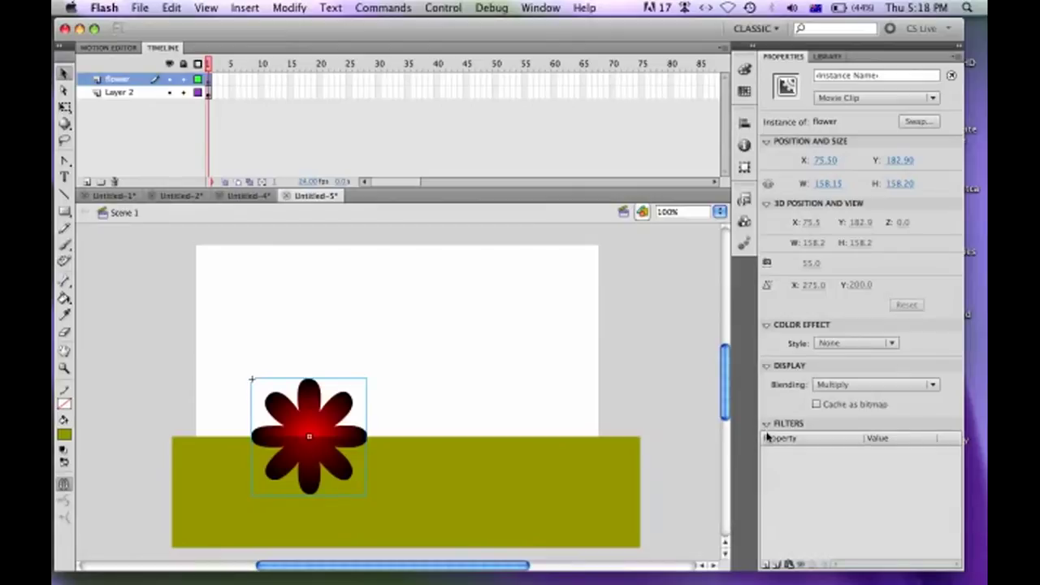
left_click(766, 564)
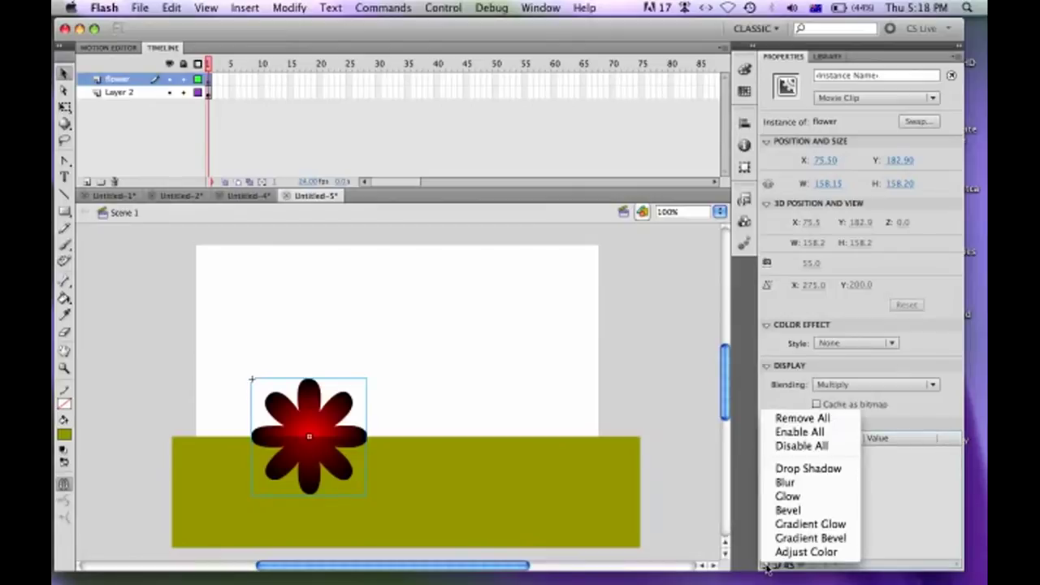
left_click(766, 566)
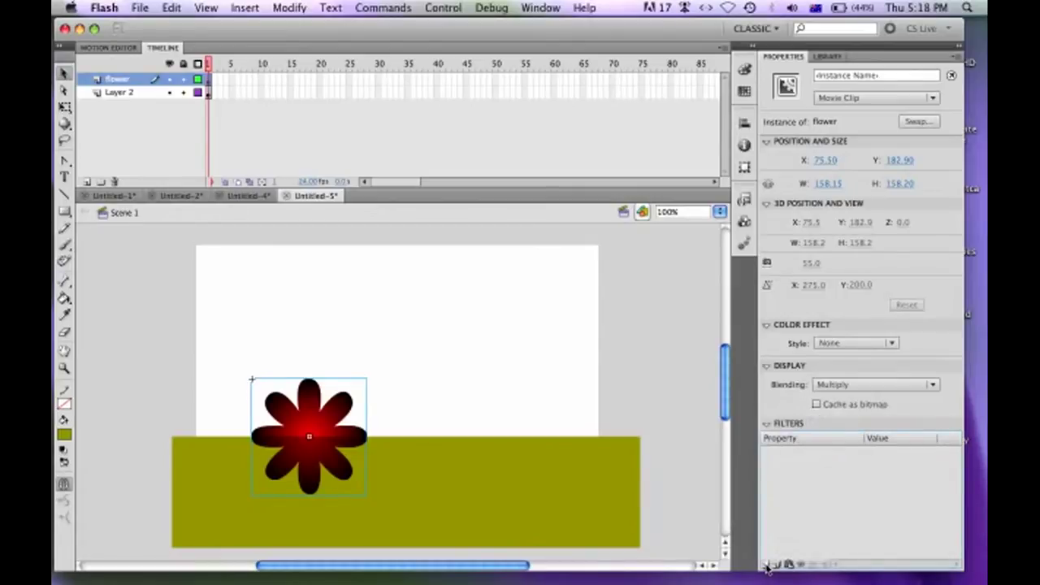
left_click(766, 566)
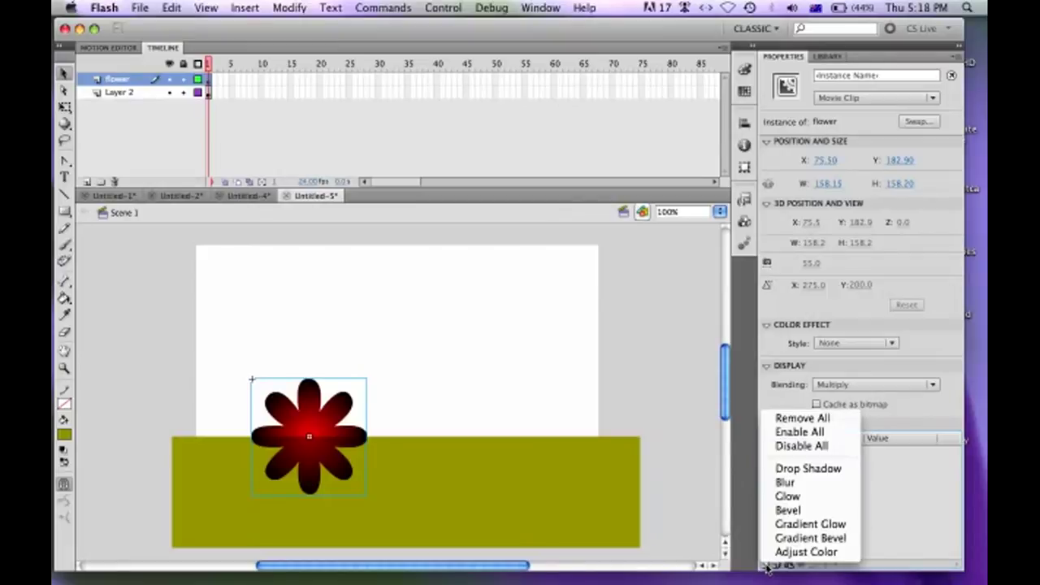
left_click(827, 470)
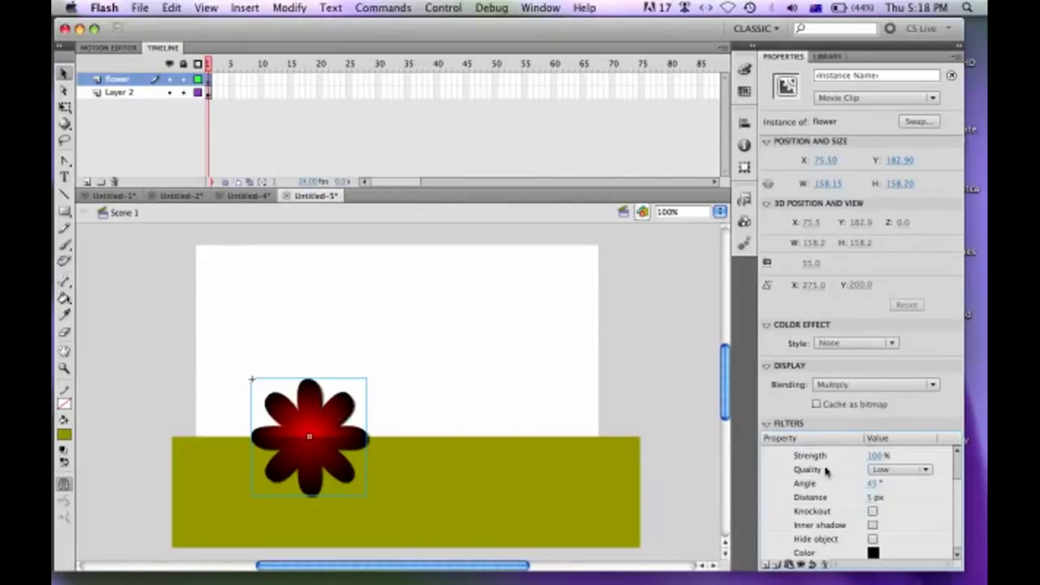
left_click(873, 558)
left_click(797, 468)
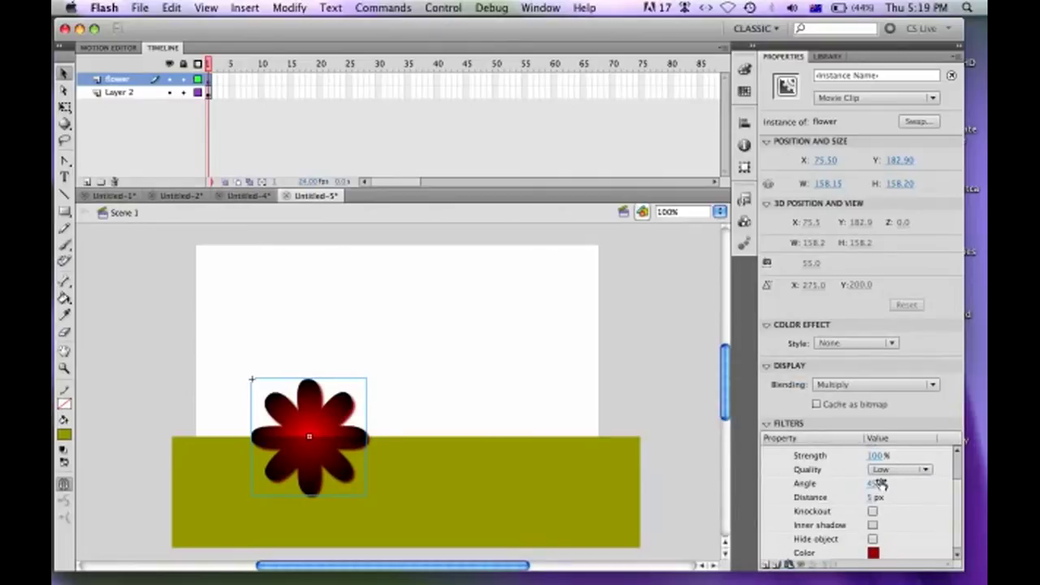
- Set the drop shadow's angle to 179° and its distance to 45 px
left_click_drag(881, 484, 893, 482)
mouse_move(912, 486)
left_mouse_down()
mouse_move(784, 494)
mouse_move(853, 492)
mouse_move(893, 476)
mouse_move(878, 495)
mouse_move(903, 502)
left_mouse_up()
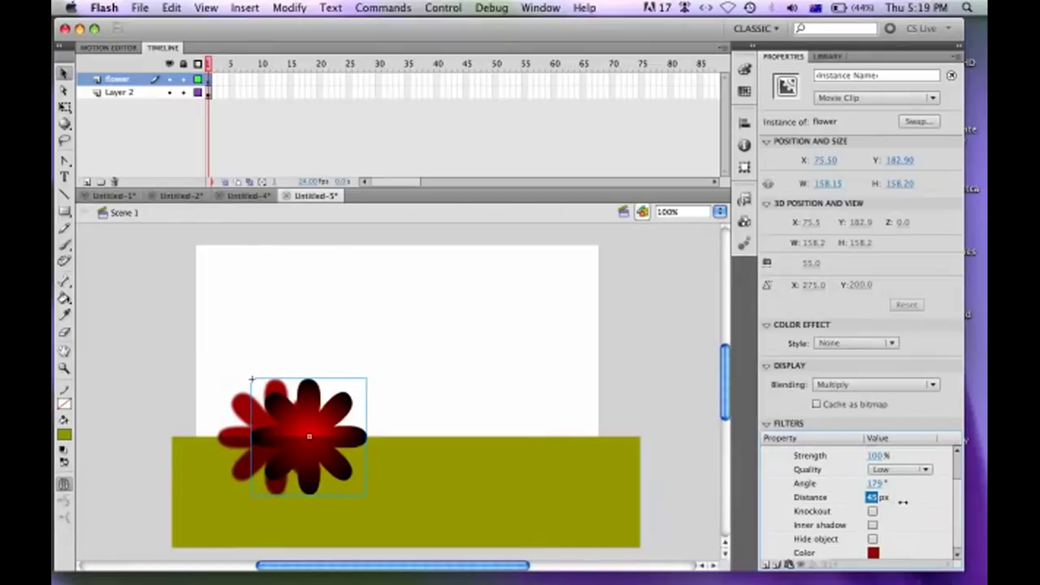
left_click(766, 425)
left_click(766, 425)
scroll(956, 508, "up", 2)
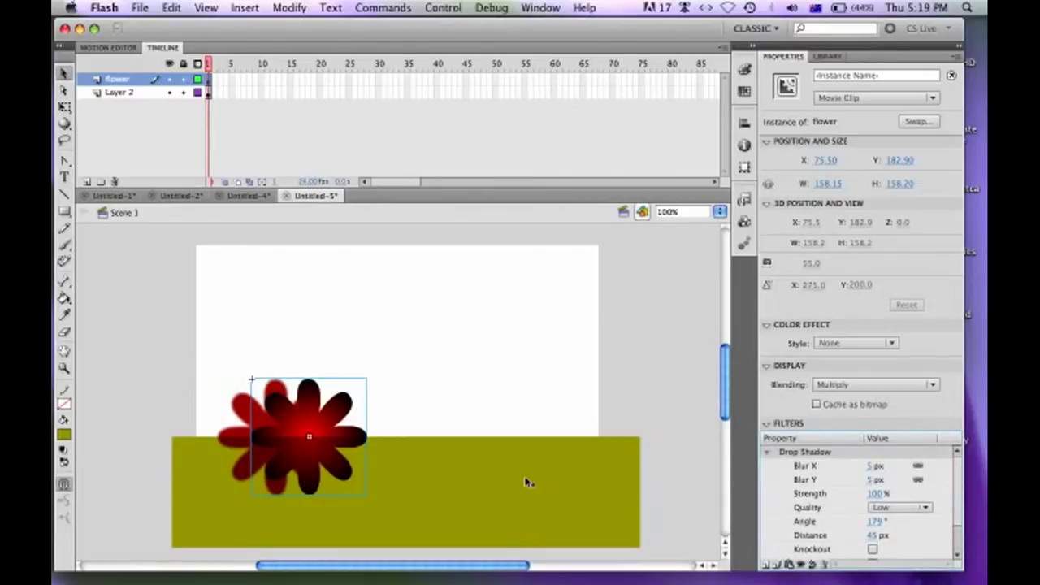
- Open the Actions for the flower movie clip instance
right_click(322, 419)
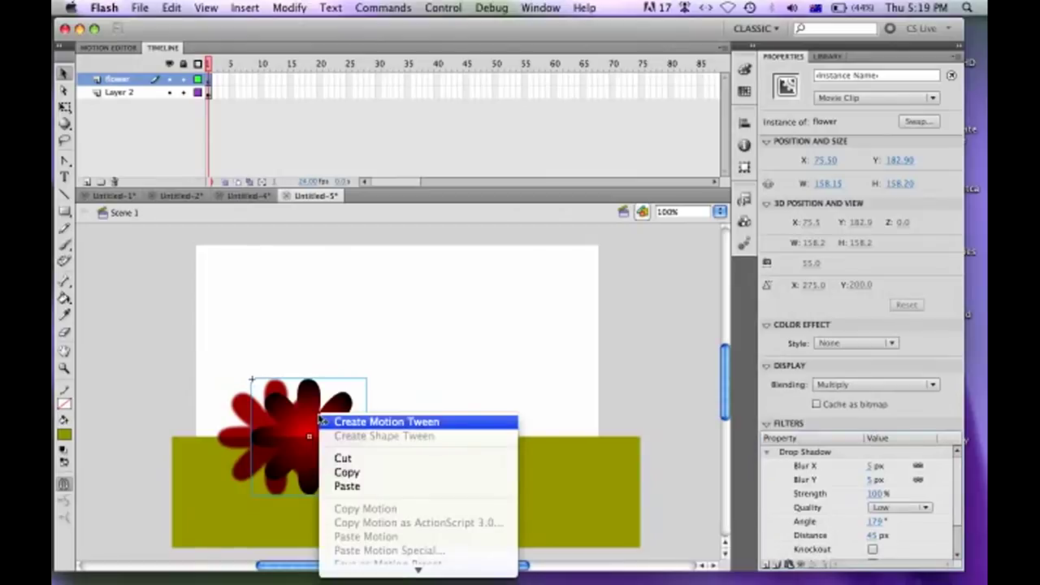
mouse_move(416, 572)
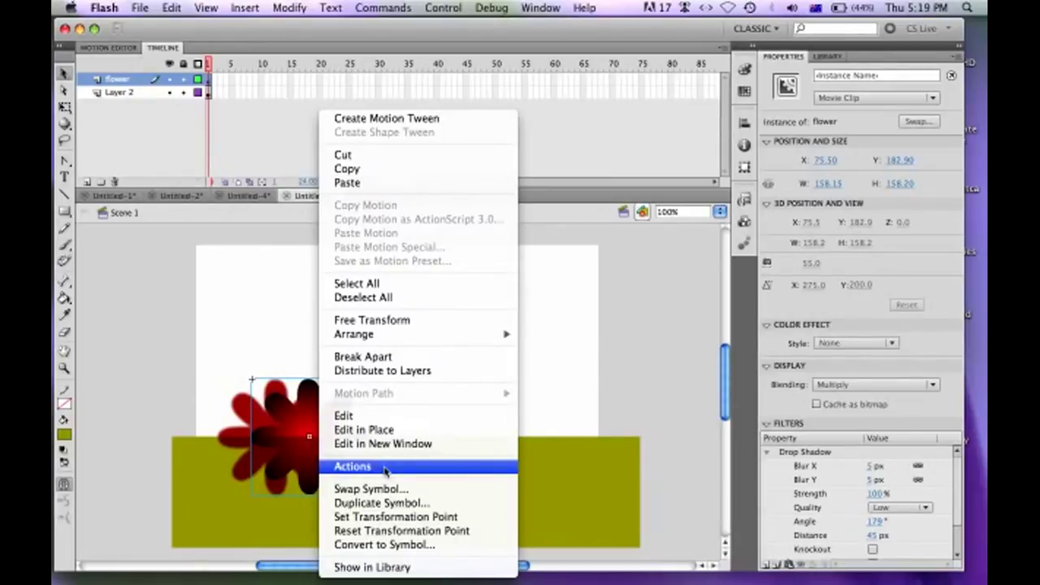
left_click(385, 469)
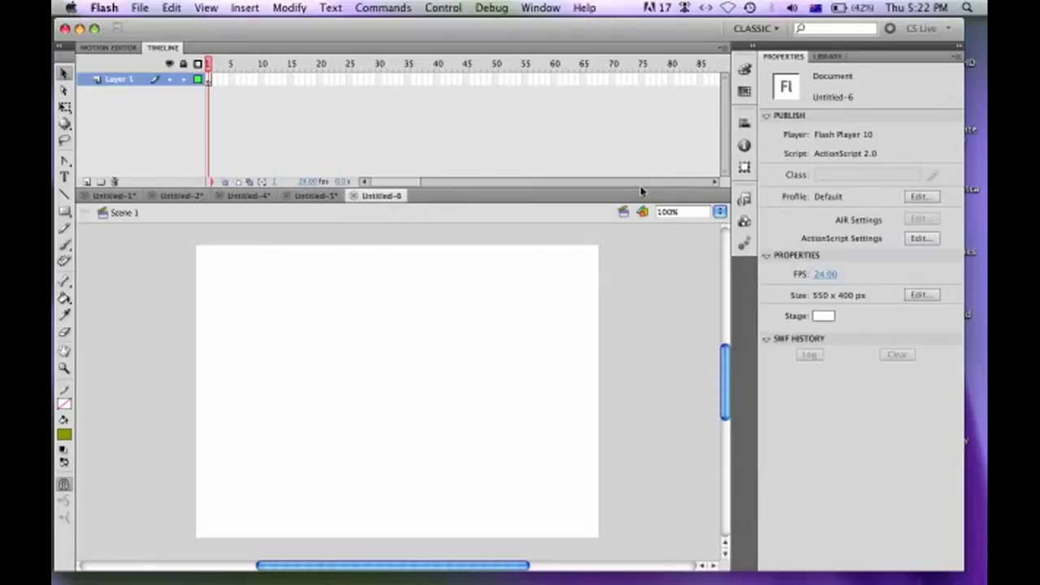
- Draw an 8-sided star with point size 0.50, about 211 px wide, filled with the red radial gradient, using the PolyStar tool
left_click(66, 214)
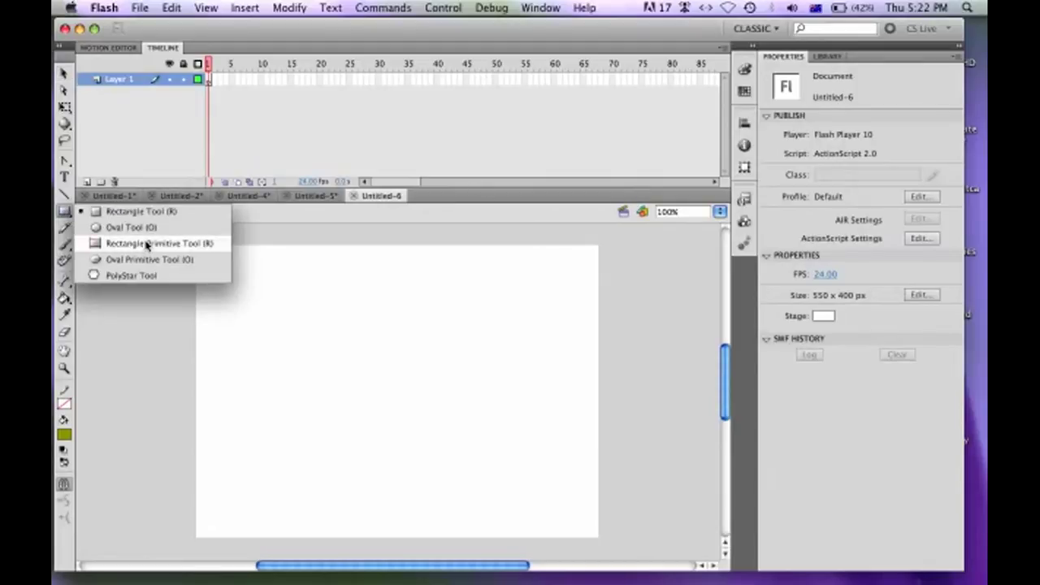
left_click(146, 276)
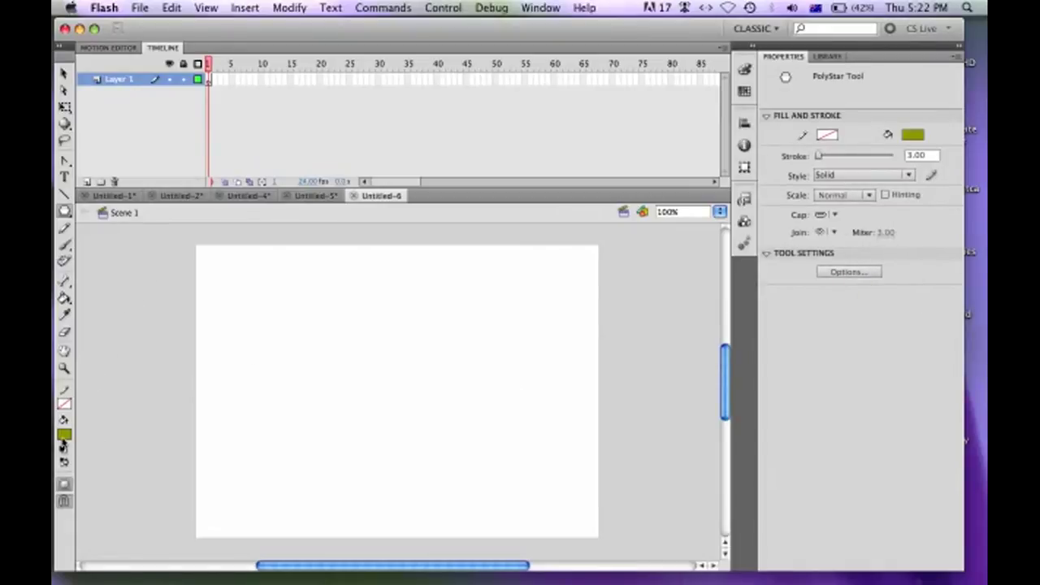
left_click(66, 435)
left_click(88, 416)
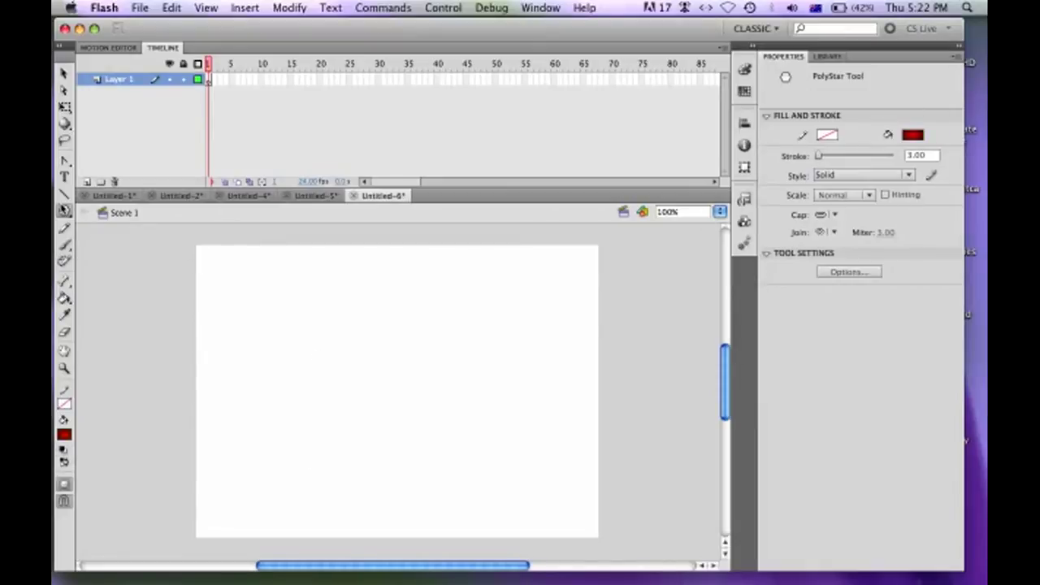
left_click(848, 273)
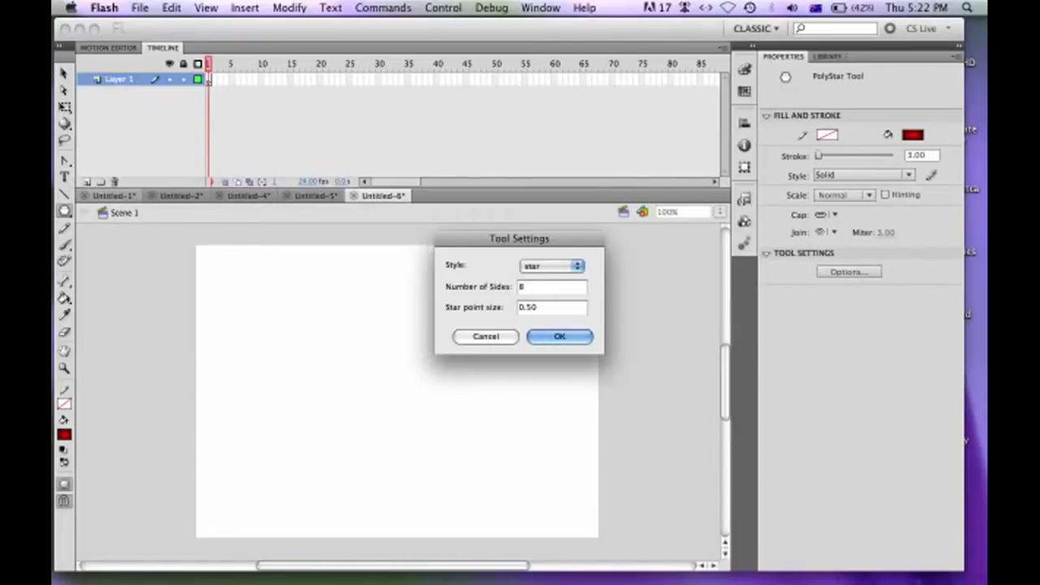
left_click(547, 340)
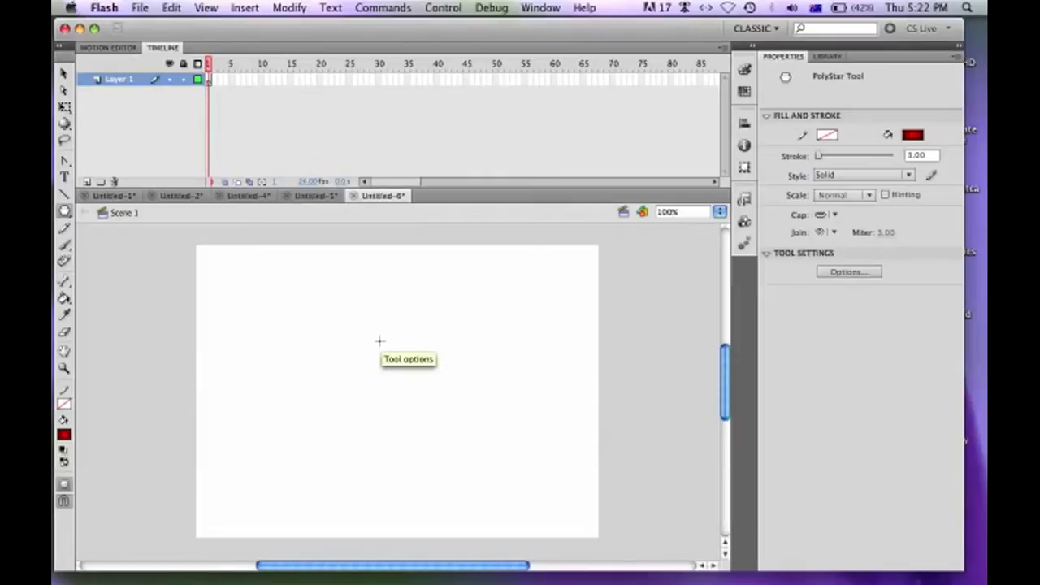
left_click_drag(370, 334, 415, 396)
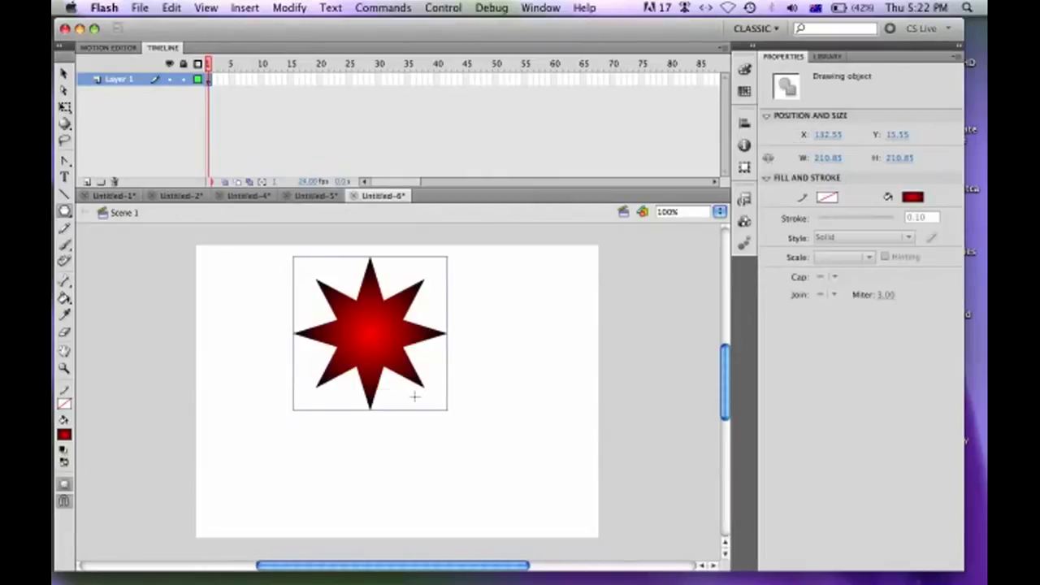
key("v")
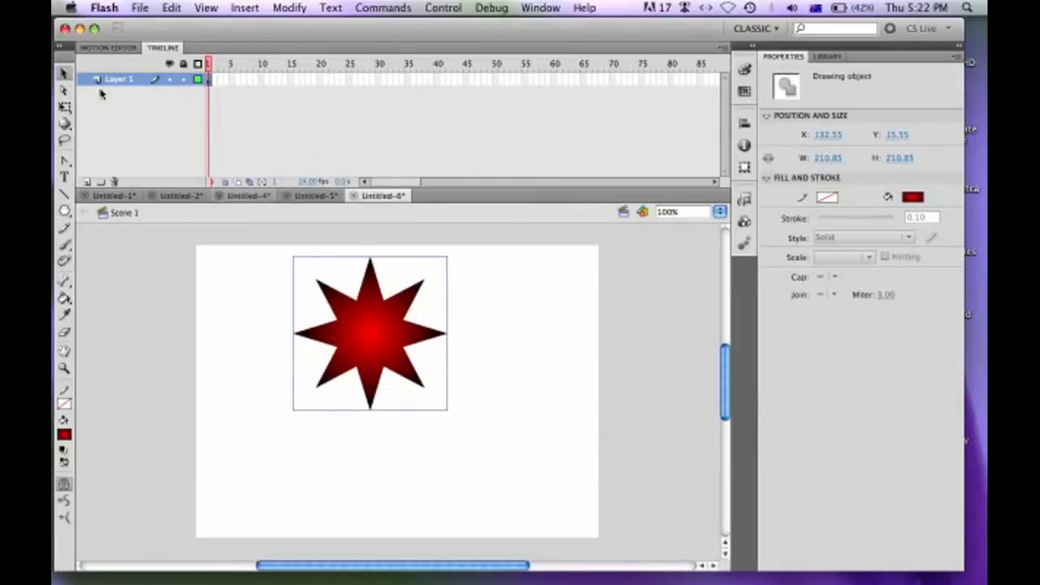
- Round all eight points of the star into petals with the Convert Anchor Point tool
left_click(64, 161)
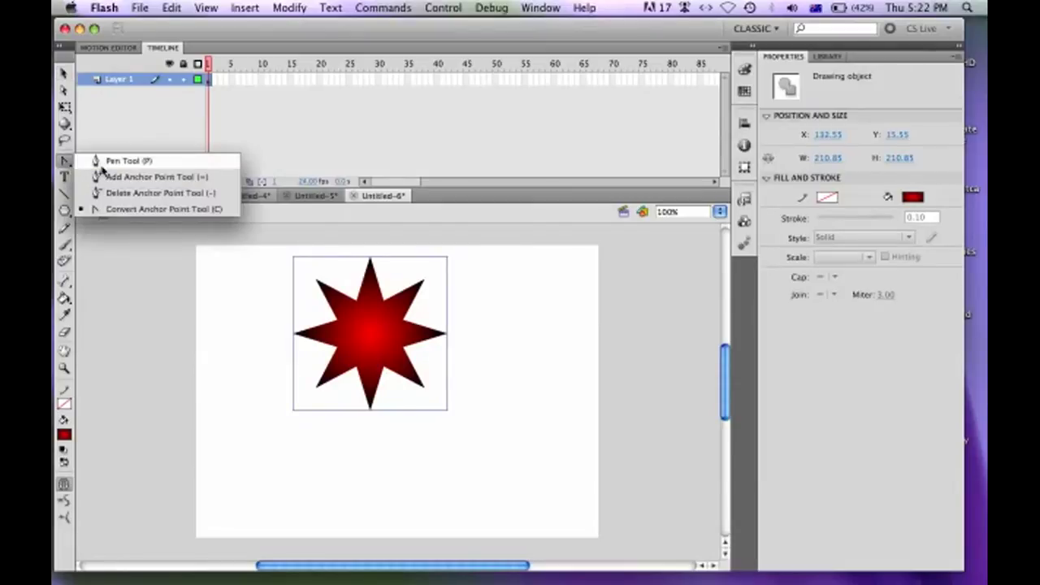
left_click(117, 208)
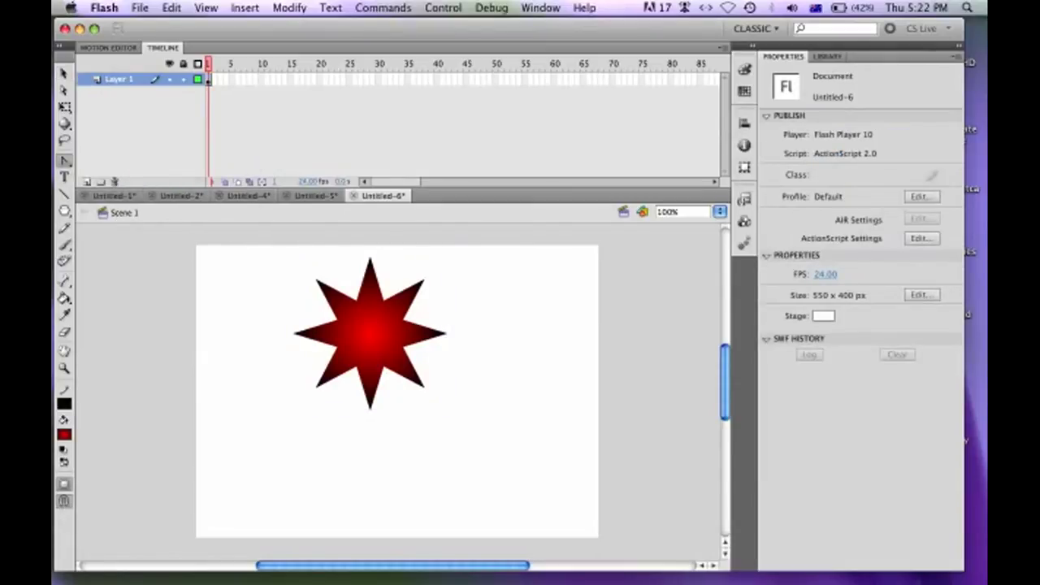
left_click_drag(316, 279, 352, 257)
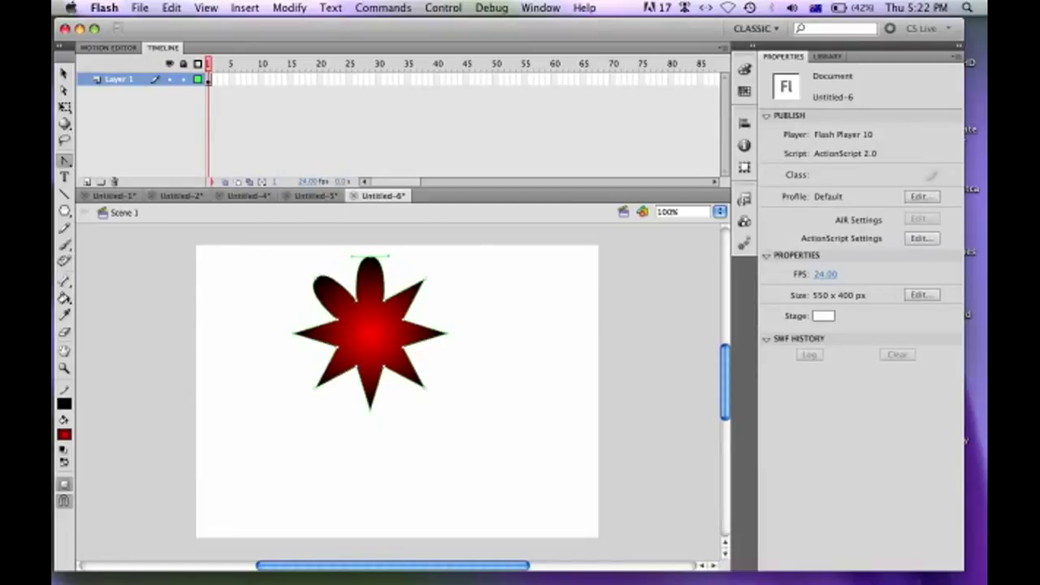
mouse_move(423, 281)
left_mouse_down()
mouse_move(428, 289)
mouse_move(414, 265)
left_mouse_up()
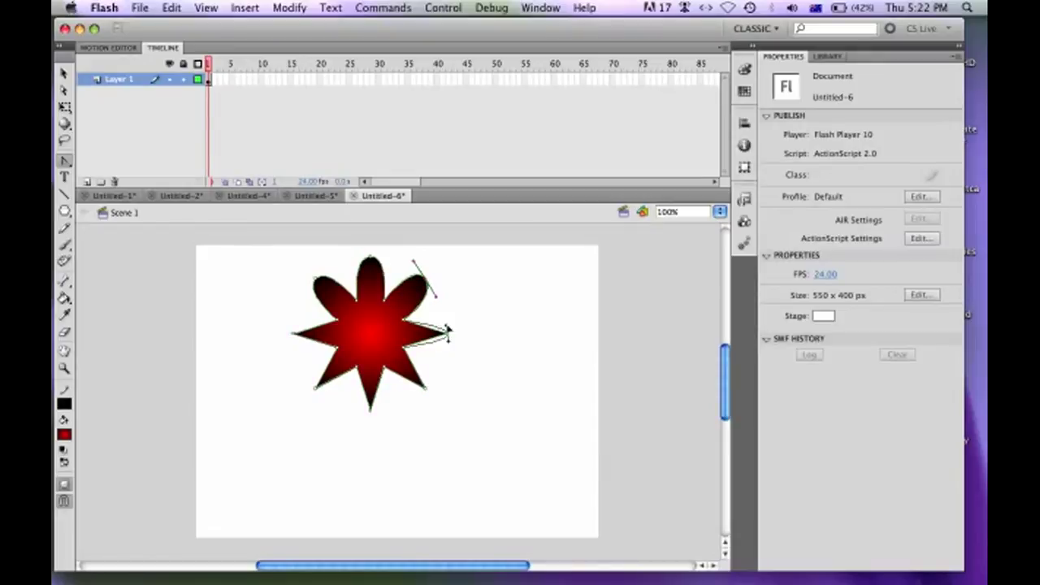
left_click_drag(444, 332, 447, 325)
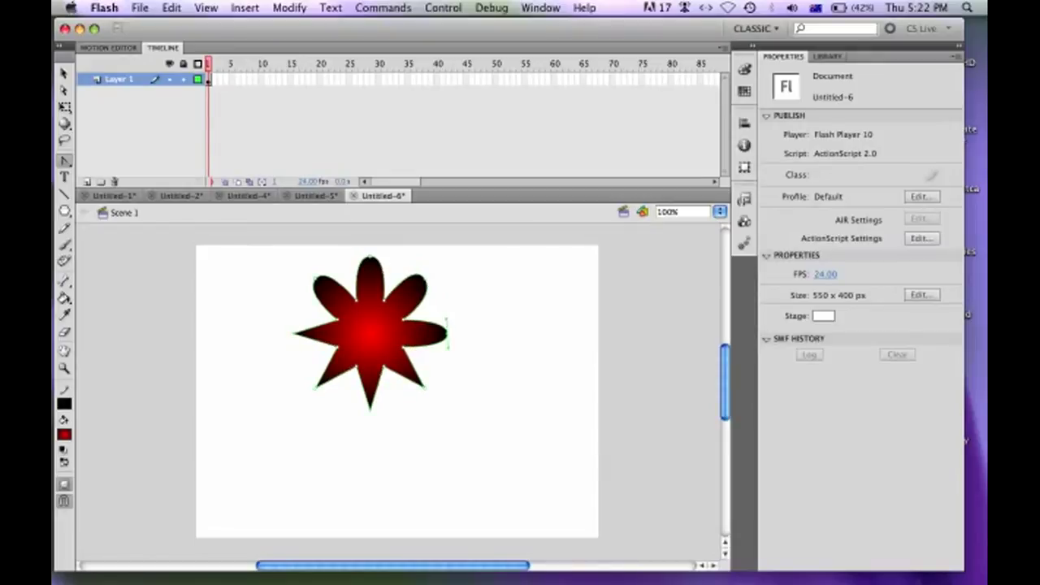
left_click_drag(424, 389, 435, 376)
left_click_drag(369, 408, 331, 408)
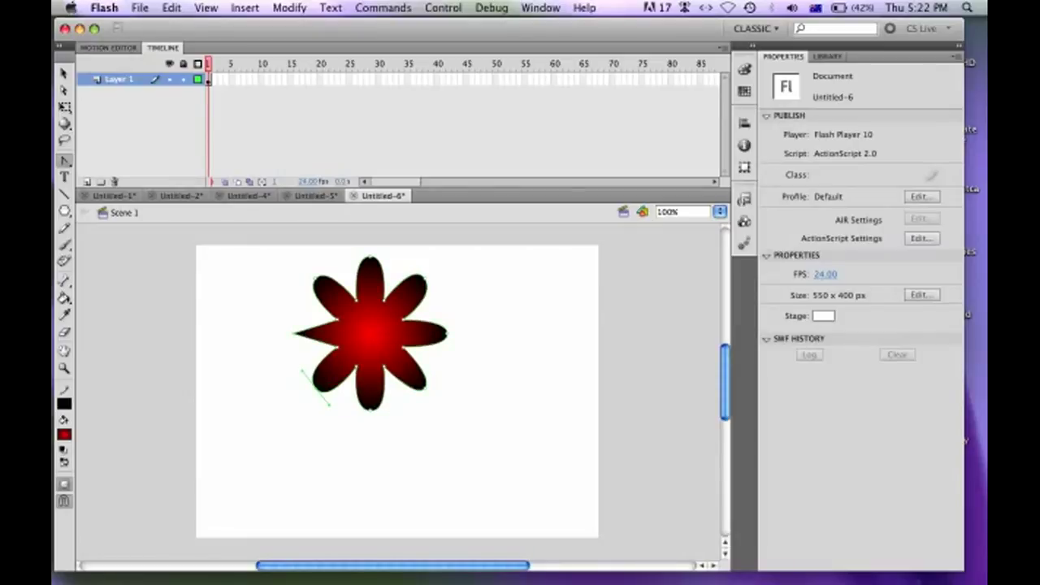
mouse_move(294, 333)
left_mouse_down()
mouse_move(308, 358)
mouse_move(294, 353)
left_mouse_up()
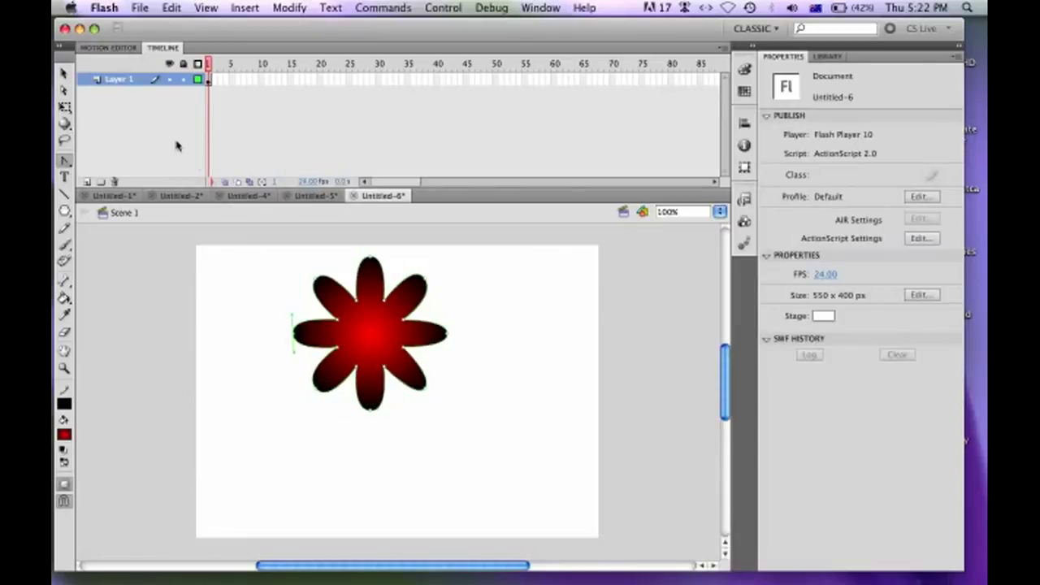
- Move the flower about 48 px to the left on the stage and convert it to a movie clip symbol named flower_red
left_click(64, 73)
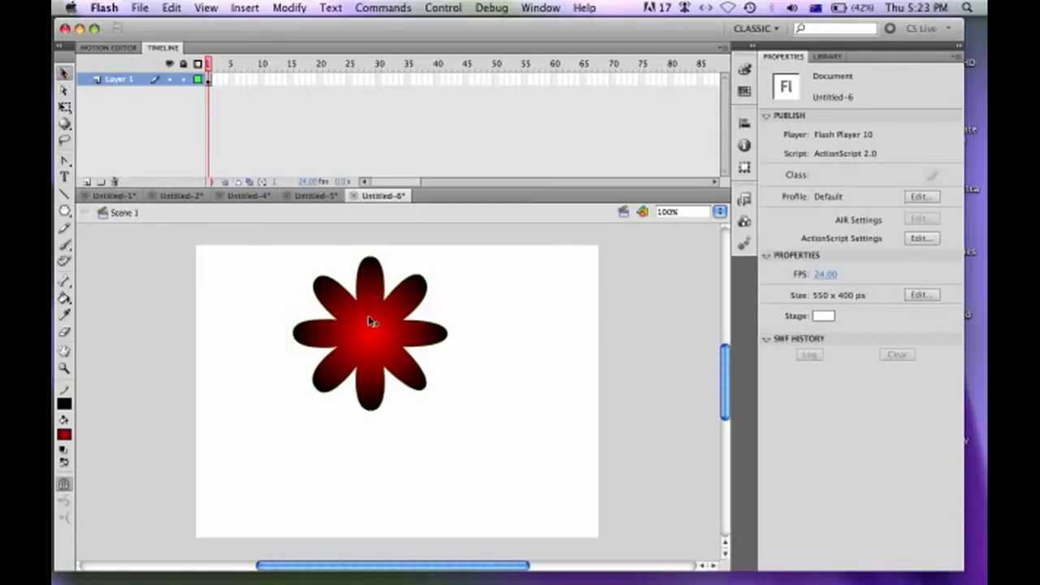
left_click_drag(369, 321, 320, 327)
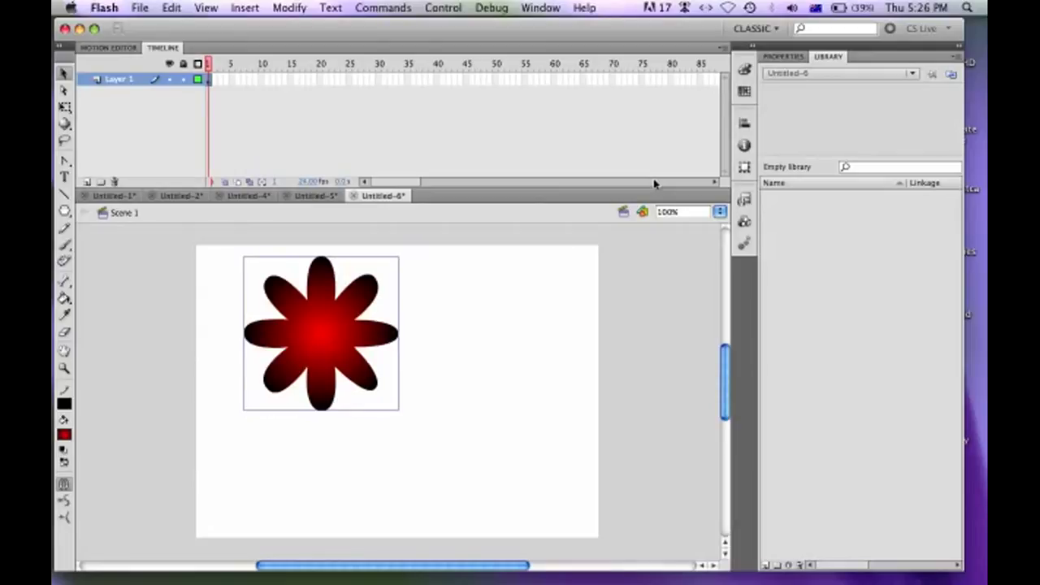
right_click(324, 325)
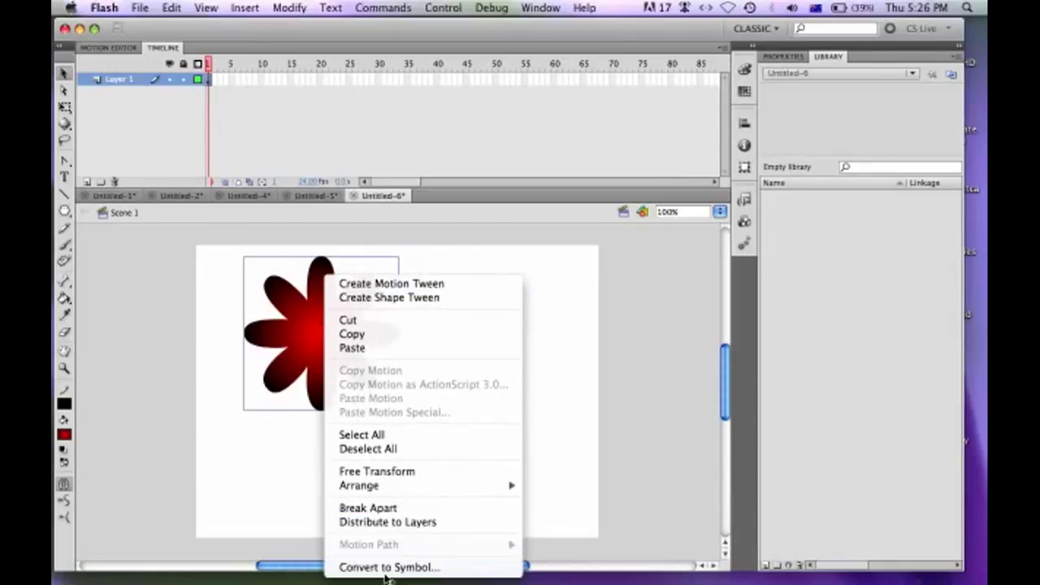
left_click(389, 567)
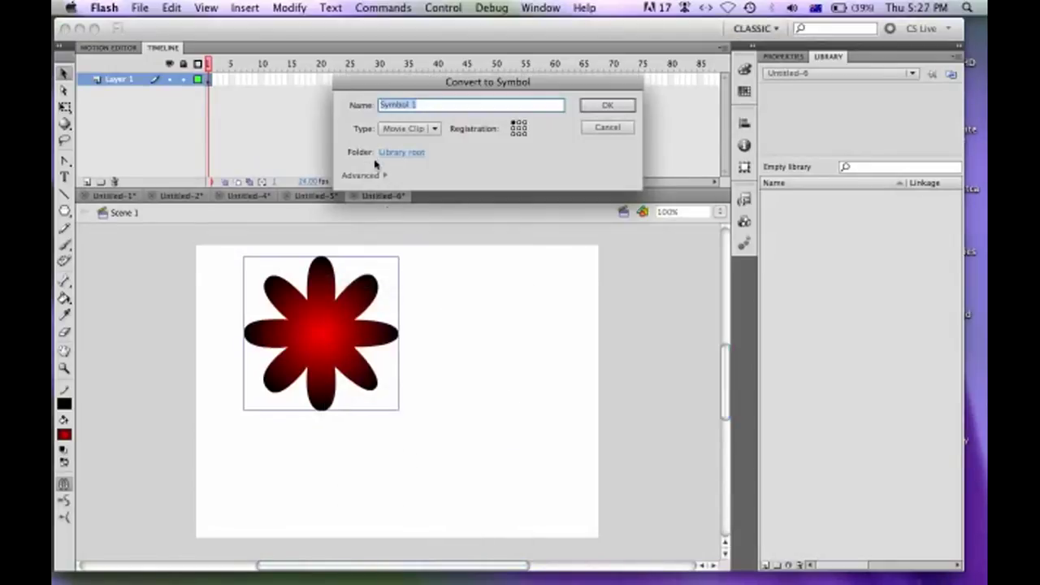
type("flower_red")
left_click(598, 107)
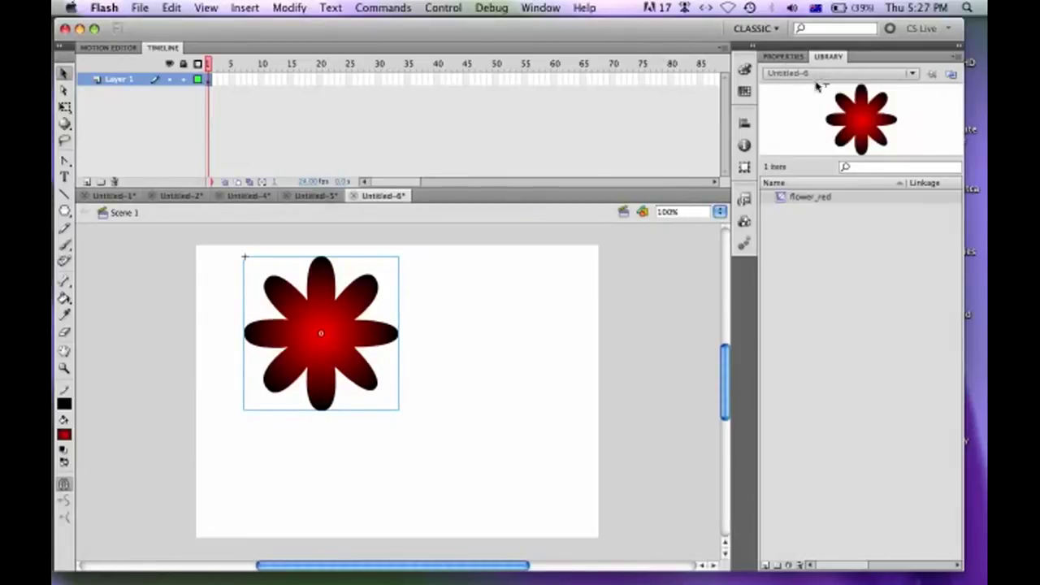
left_click(539, 8)
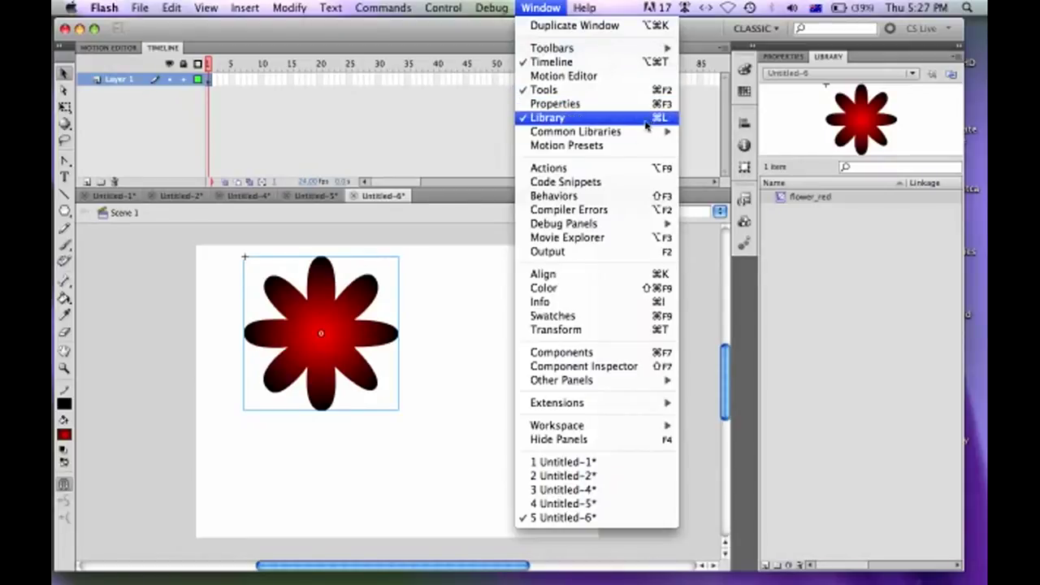
left_click(752, 195)
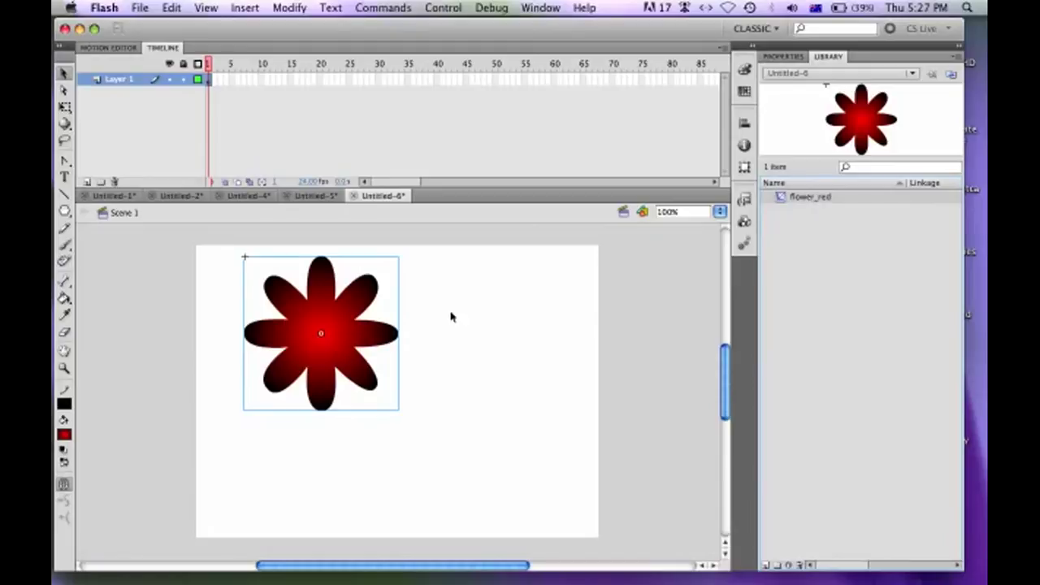
double_click(317, 309)
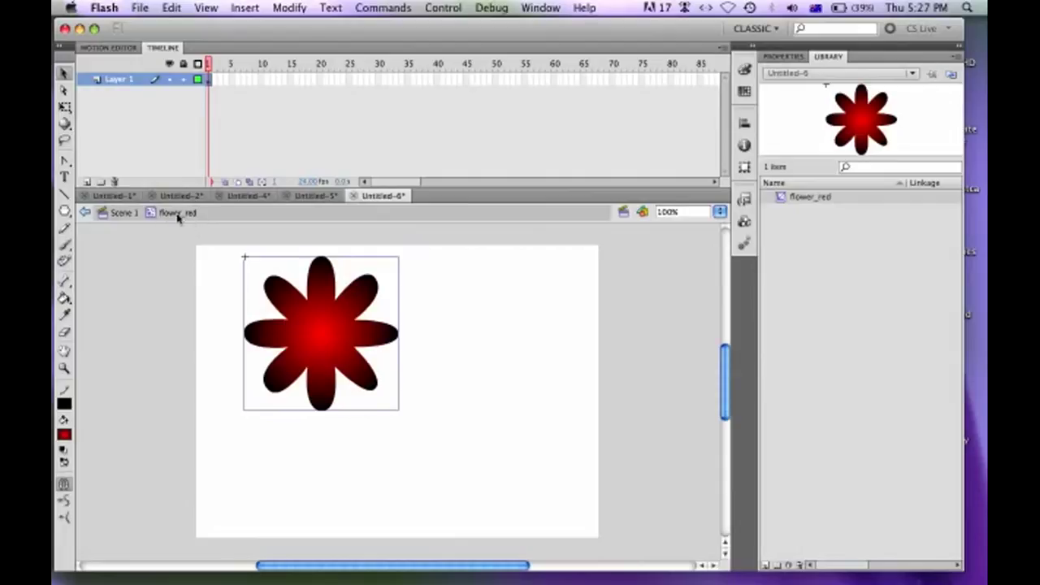
left_click(122, 213)
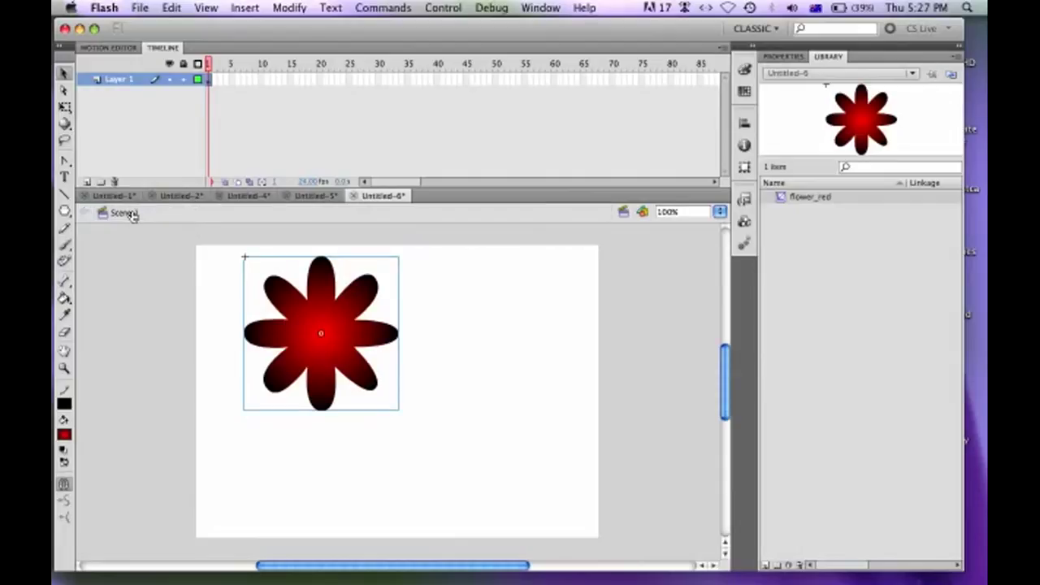
- Inside the flower_red movie clip, convert the flower drawing to a nested movie clip named flower_red_inside
left_click(789, 56)
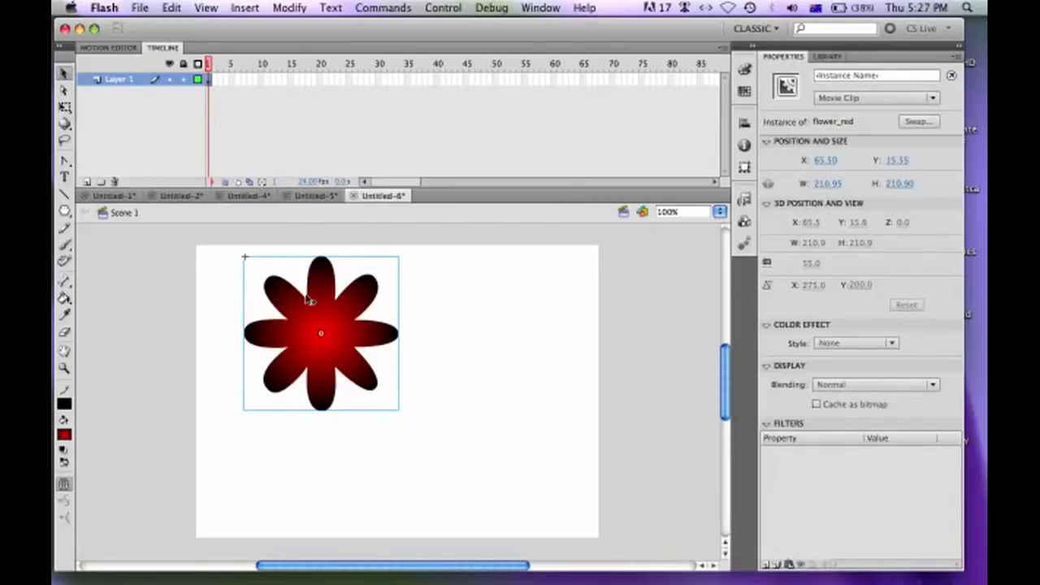
double_click(324, 309)
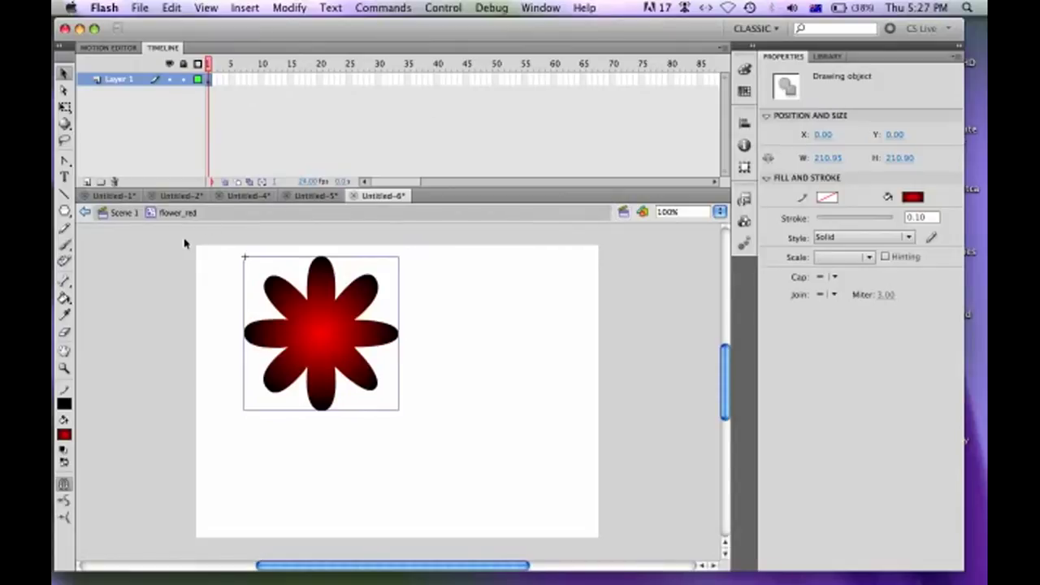
right_click(345, 318)
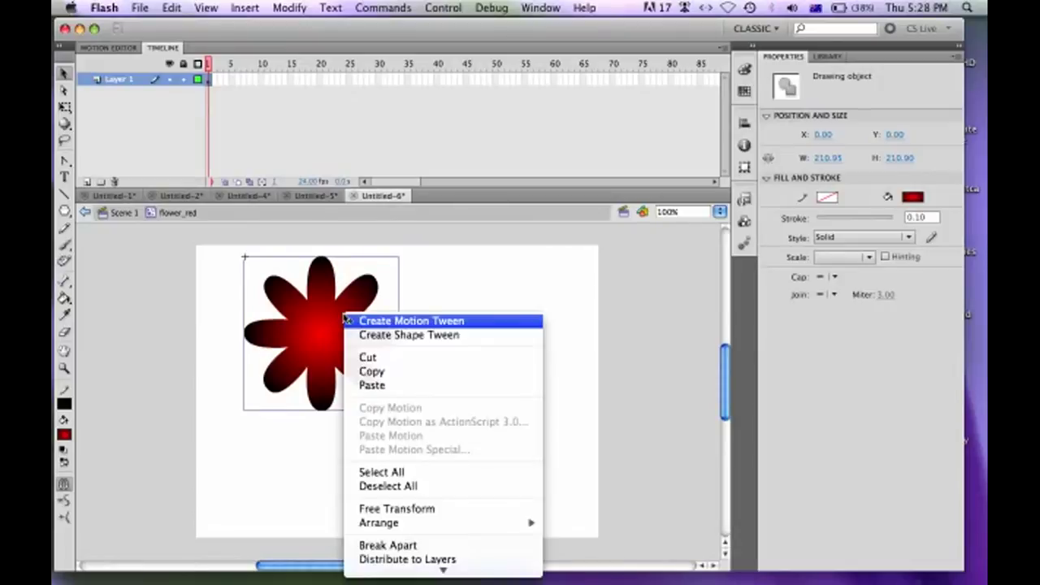
left_click(406, 566)
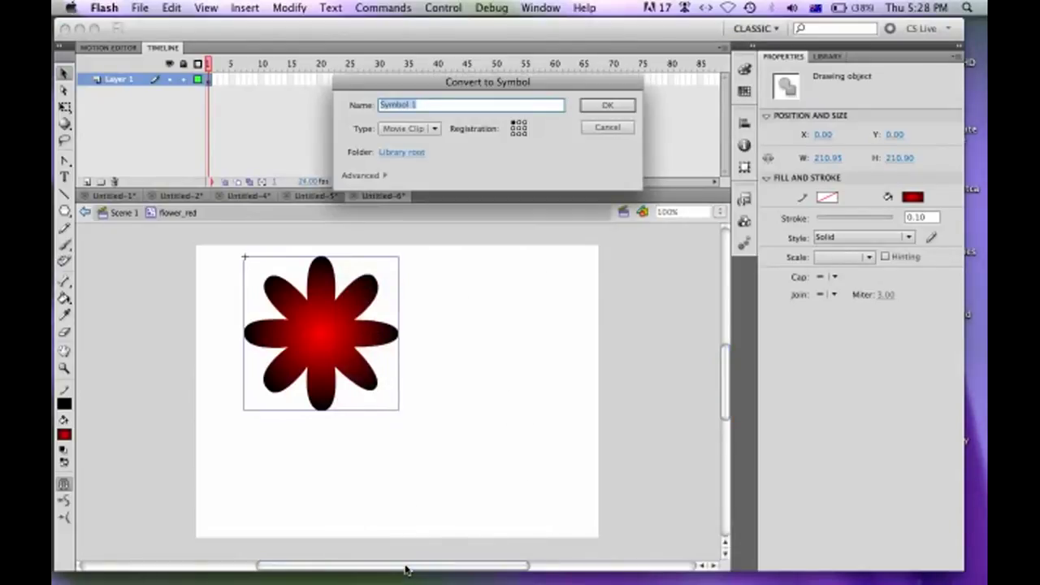
type("flower_red_inside")
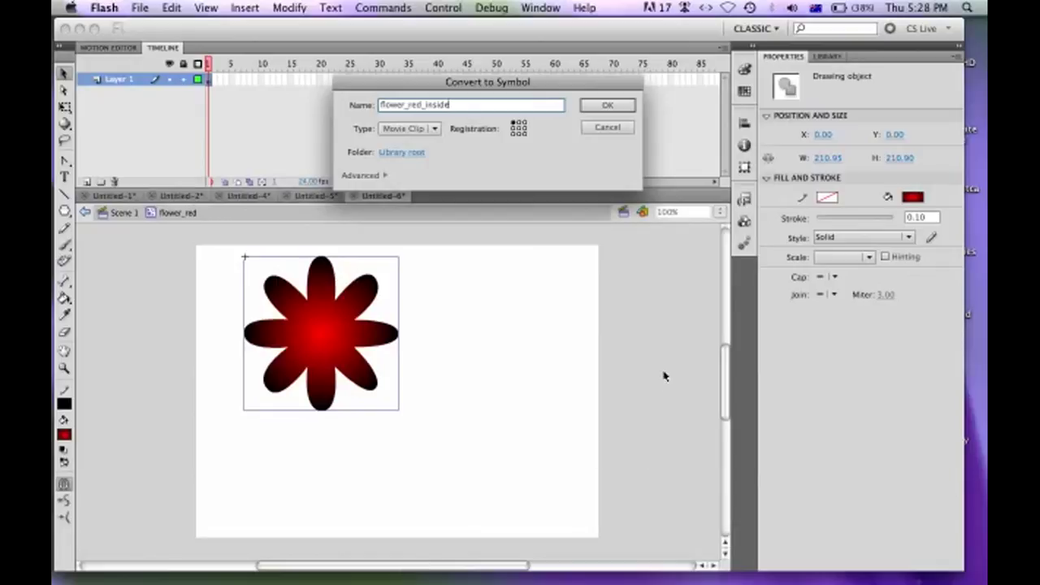
left_click(608, 107)
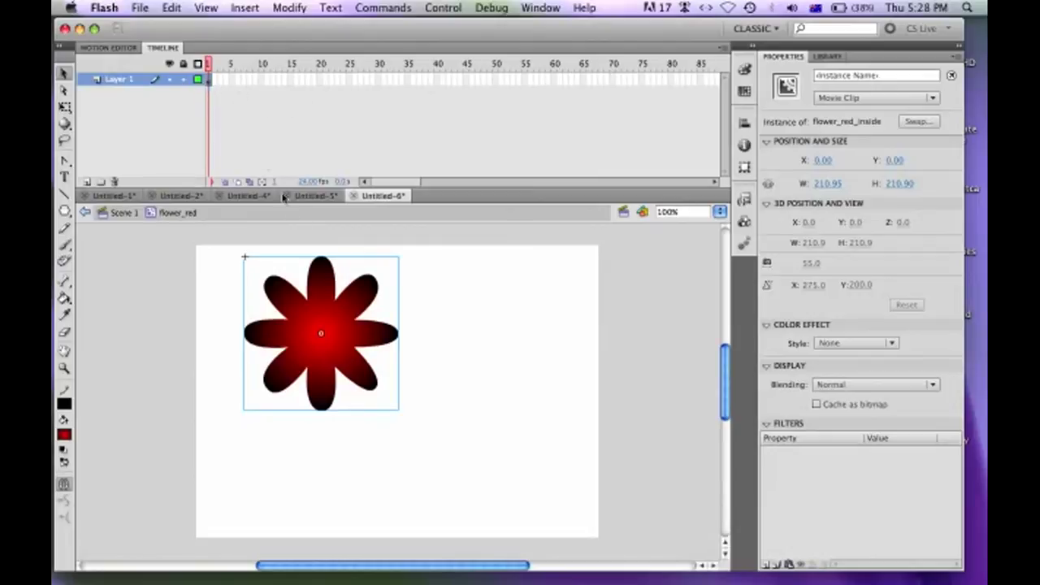
- Insert a keyframe at frame 50 of flower_red's timeline and create a classic tween from frame 1 to it
left_click(495, 81)
key("F6")
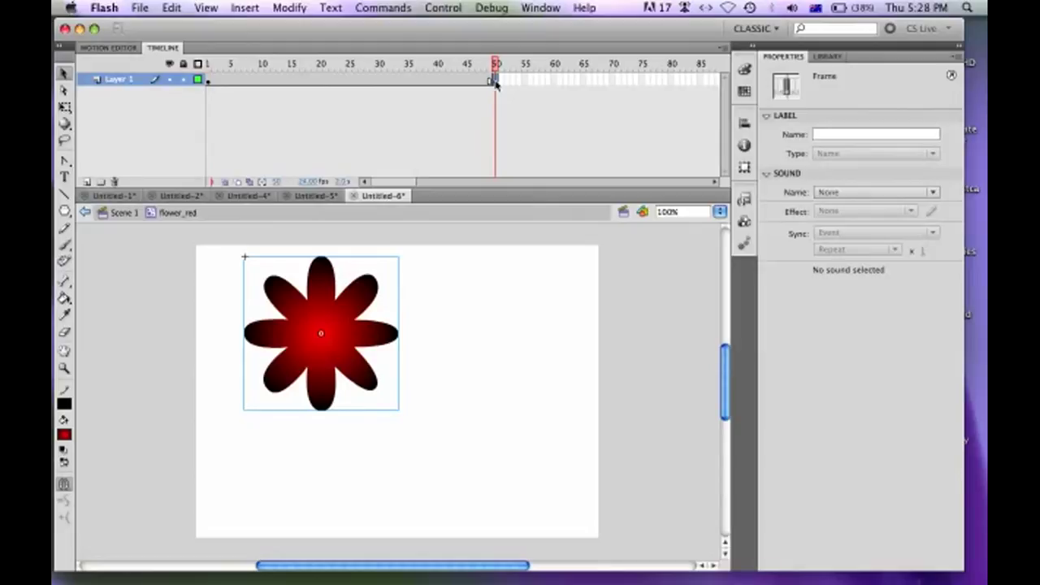
right_click(300, 81)
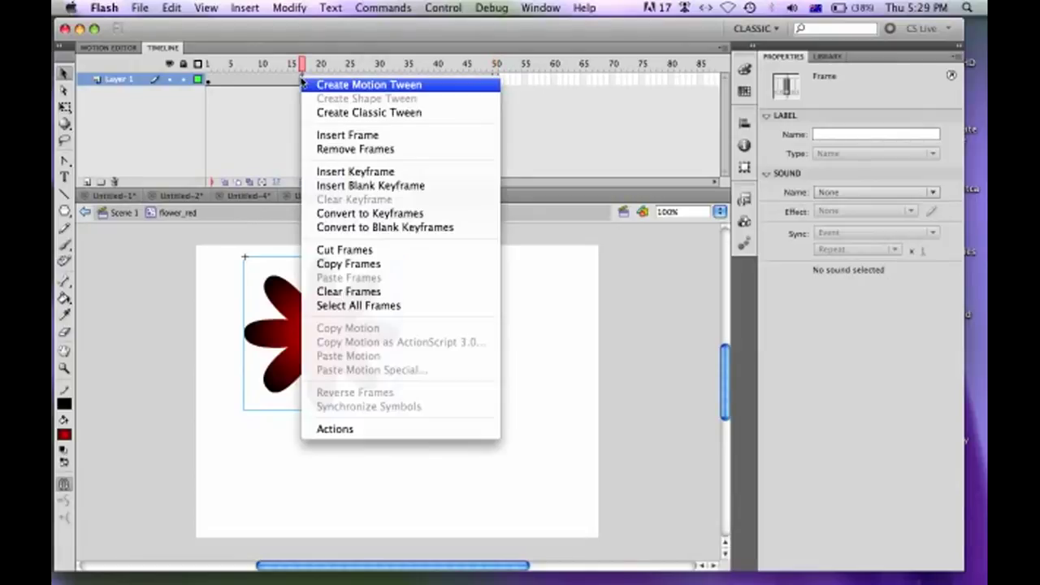
left_click(345, 113)
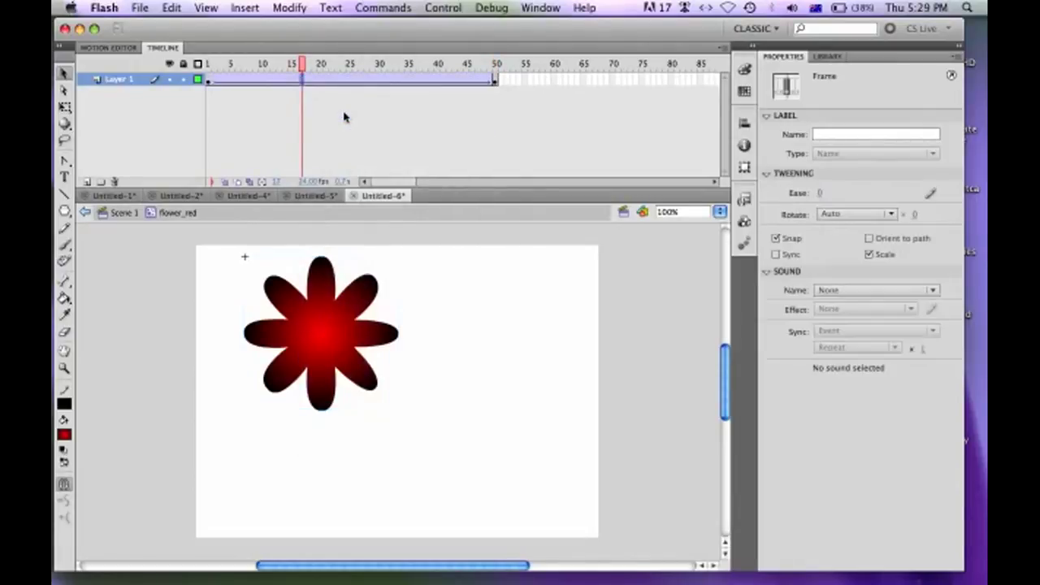
- Set the classic tween starting at frame 1 to rotate clockwise (CW) 3 times
mouse_move(255, 65)
left_mouse_down()
mouse_move(372, 65)
mouse_move(262, 73)
left_mouse_up()
left_click(210, 81)
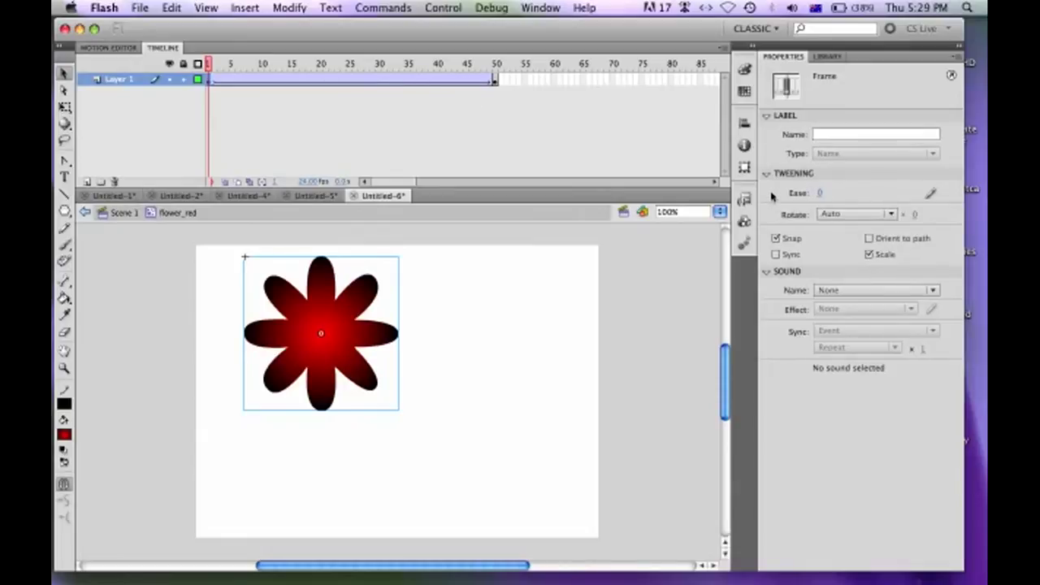
left_click(850, 217)
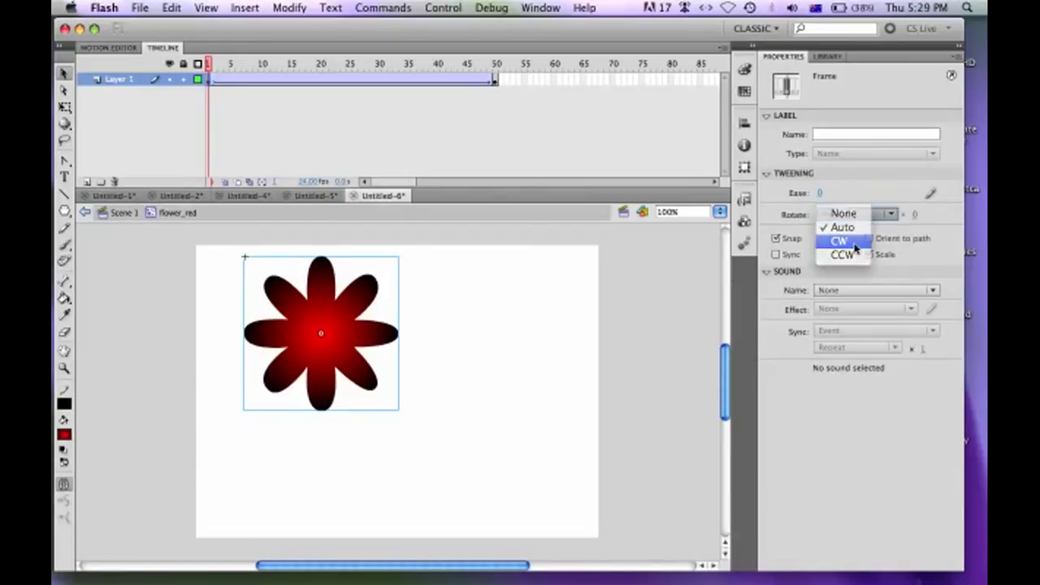
left_click(851, 243)
left_click(915, 216)
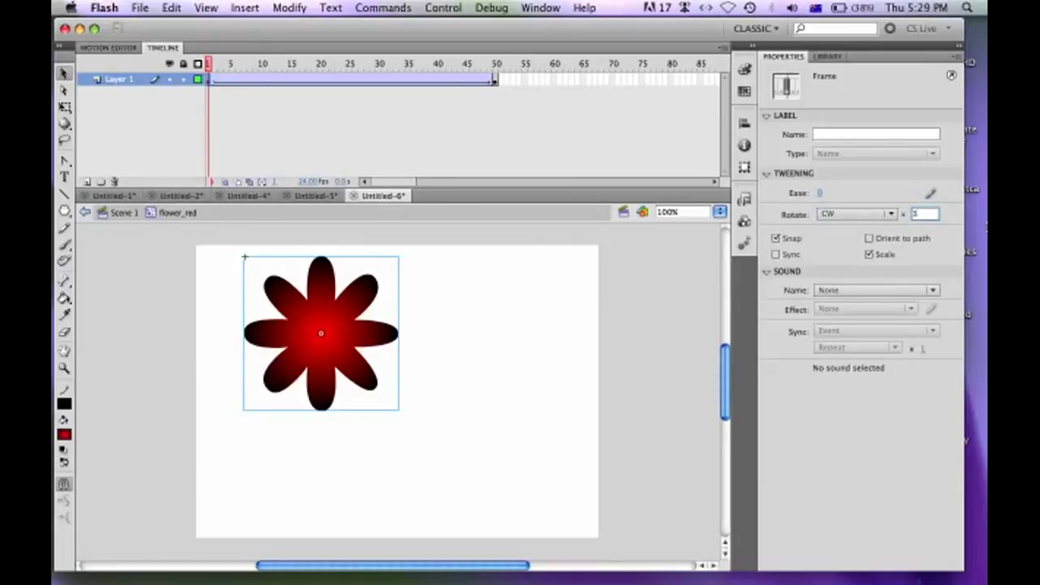
key("Return")
- Preview the flower's rotation along the timeline and test the movie from Scene 1
left_click_drag(210, 66, 287, 111)
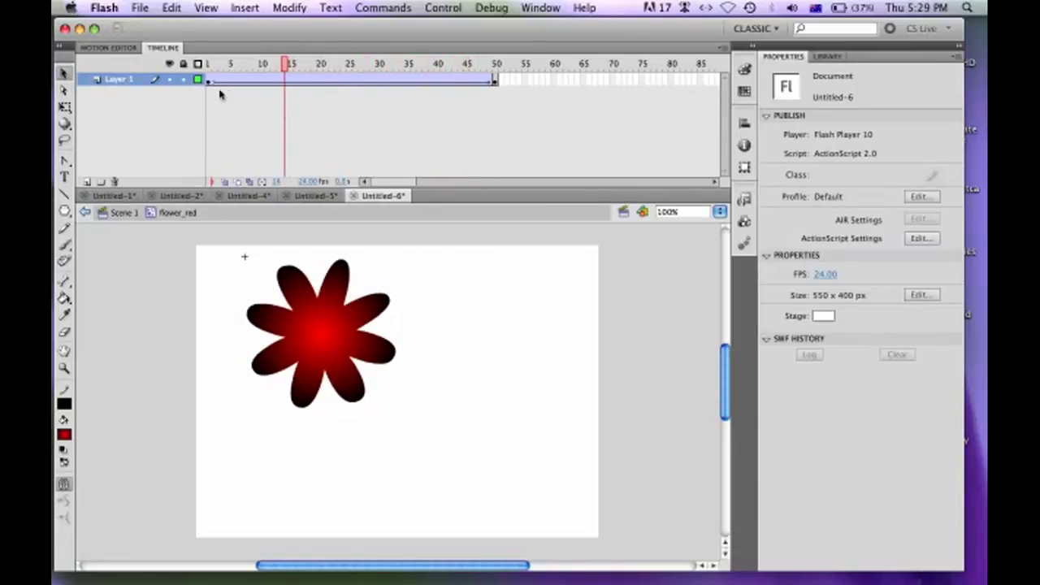
left_click(120, 214)
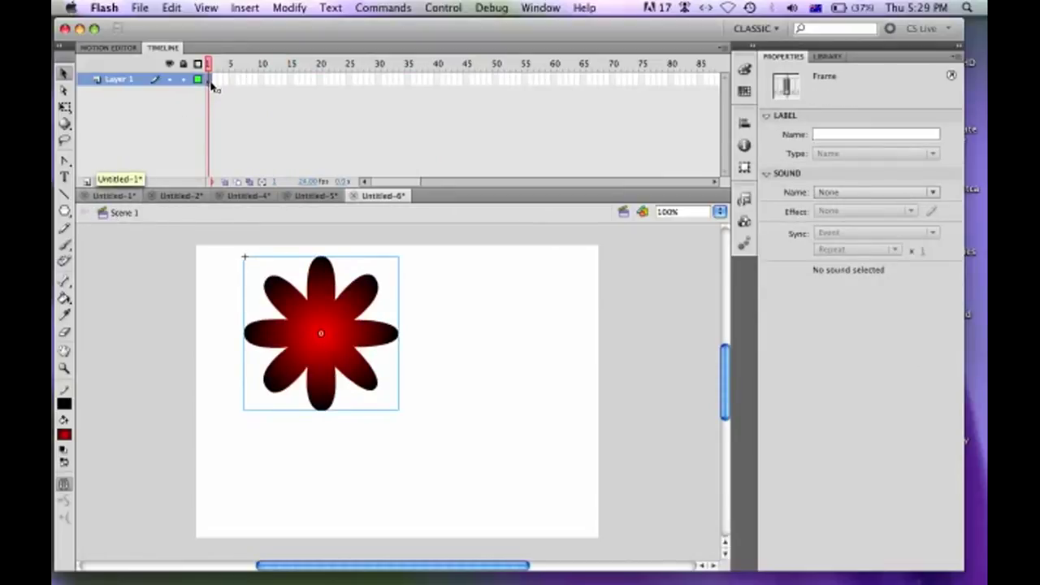
key("super+Return")
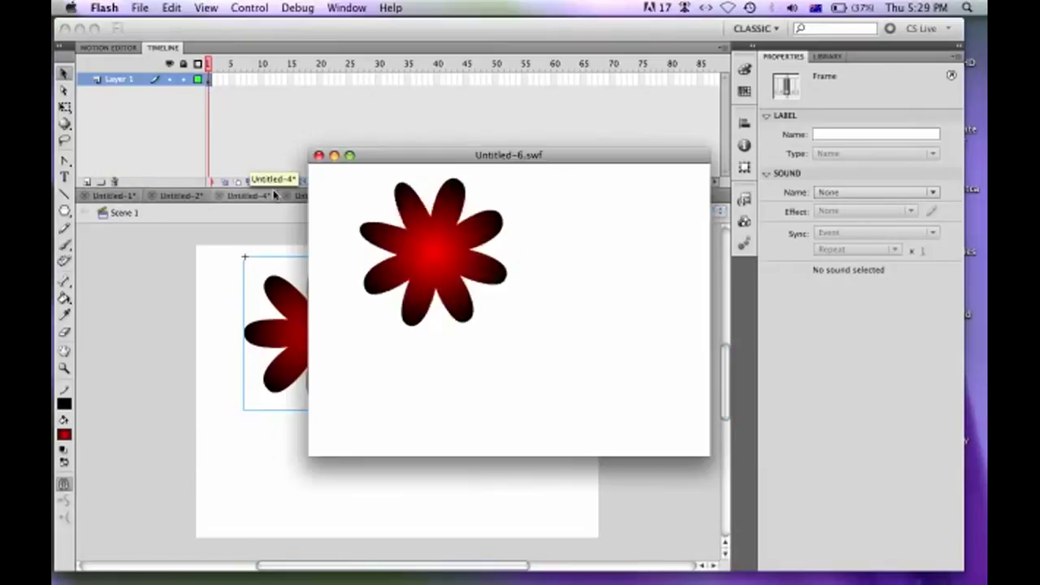
left_click(319, 155)
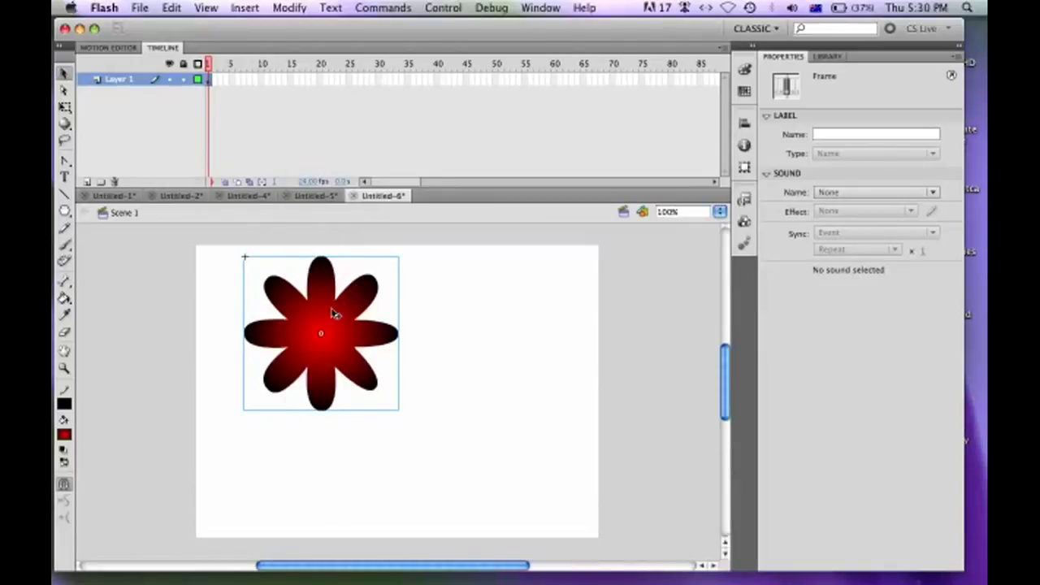
- Slow the rotation by moving flower_red's end keyframe to frame 170, and test the movie from Scene 1
double_click(329, 309)
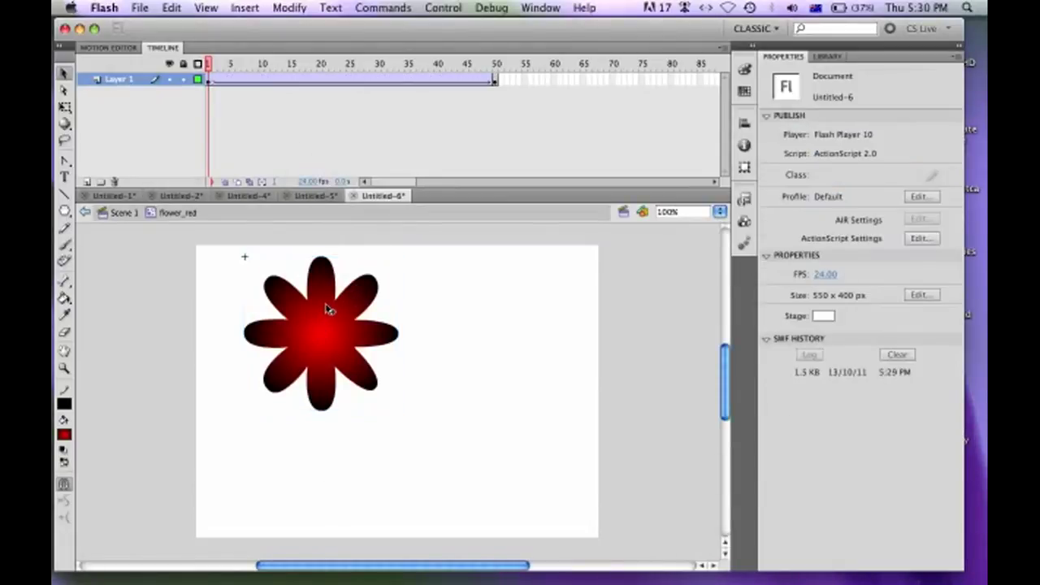
left_click(496, 82)
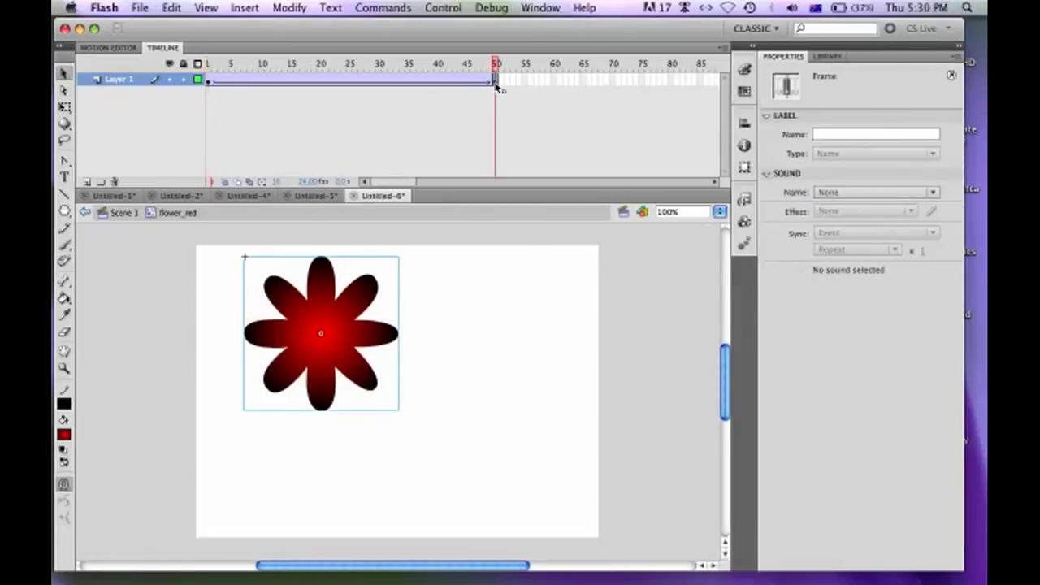
left_click_drag(497, 83, 582, 78)
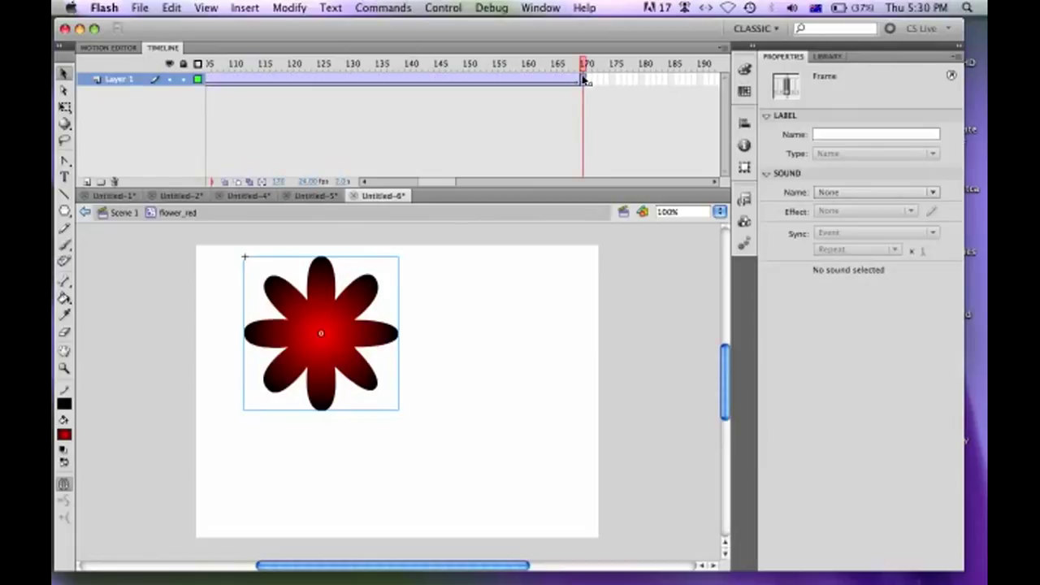
left_click(121, 215)
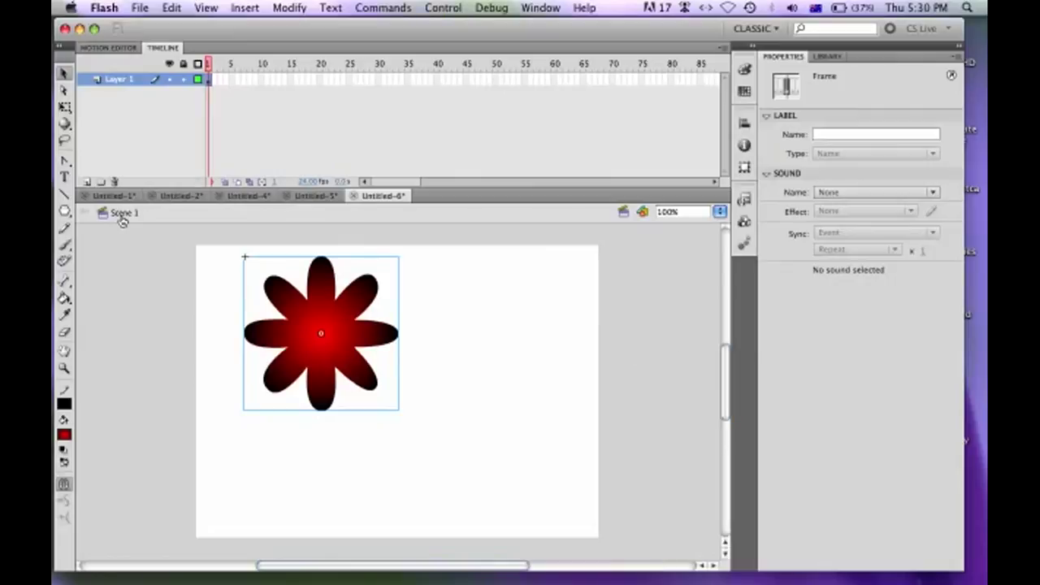
key("super+Return")
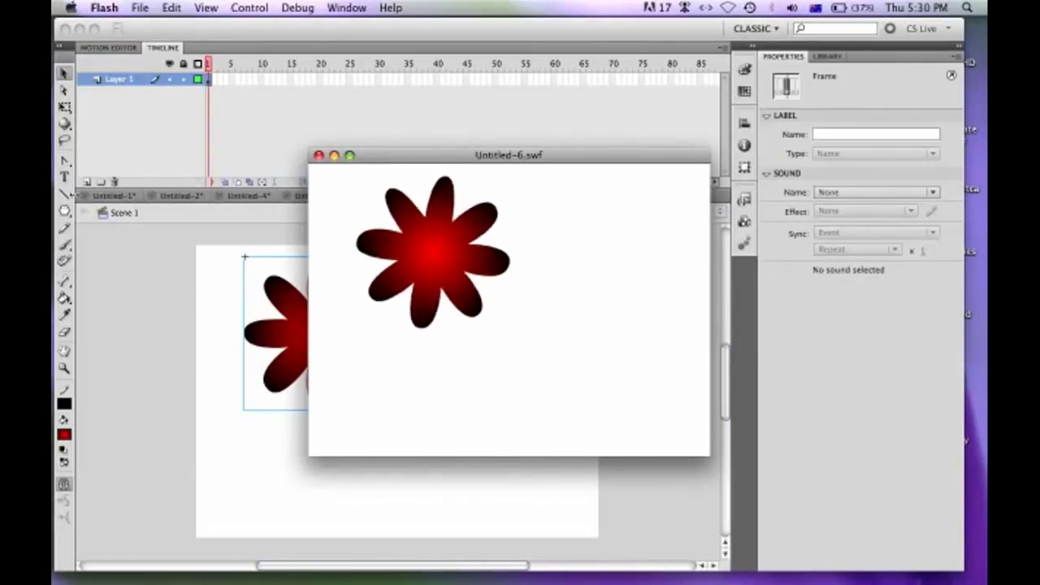
left_click(318, 156)
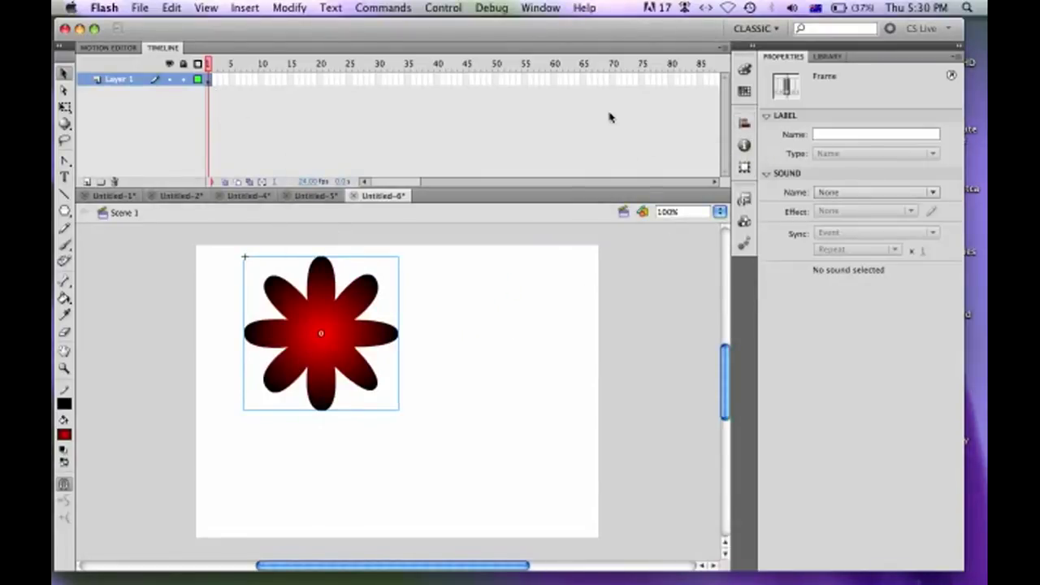
- Place a second instance of flower_red from the library on the stage, below and to the right of the first flower
left_click(545, 8)
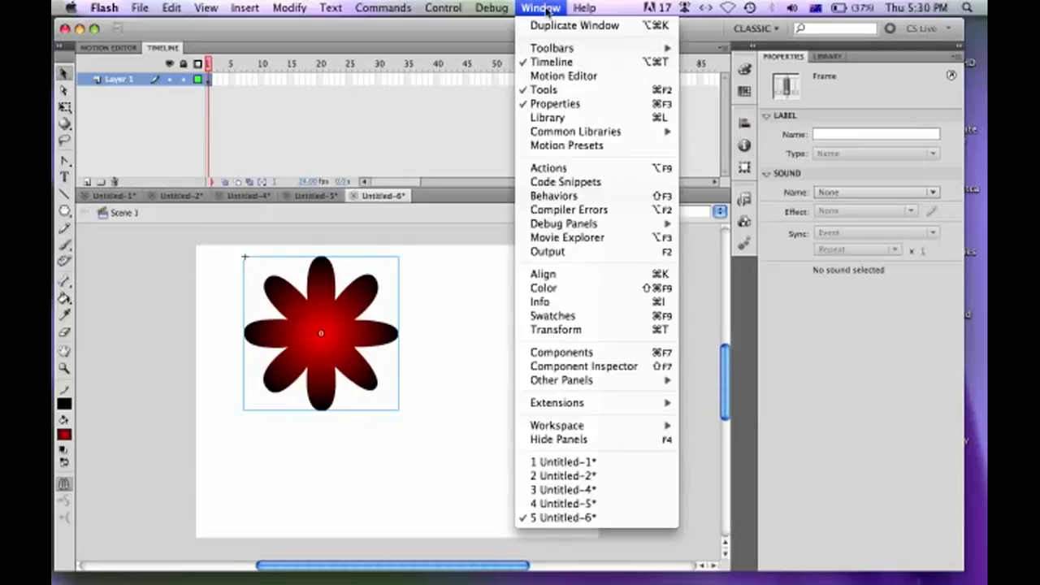
left_click(558, 118)
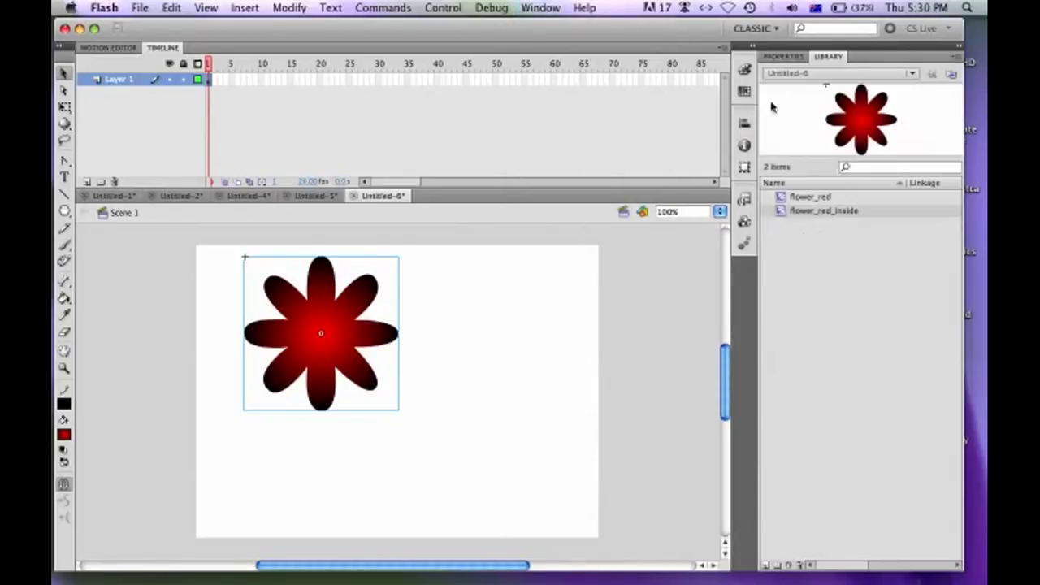
left_click(810, 199)
left_click(809, 211)
left_click(809, 200)
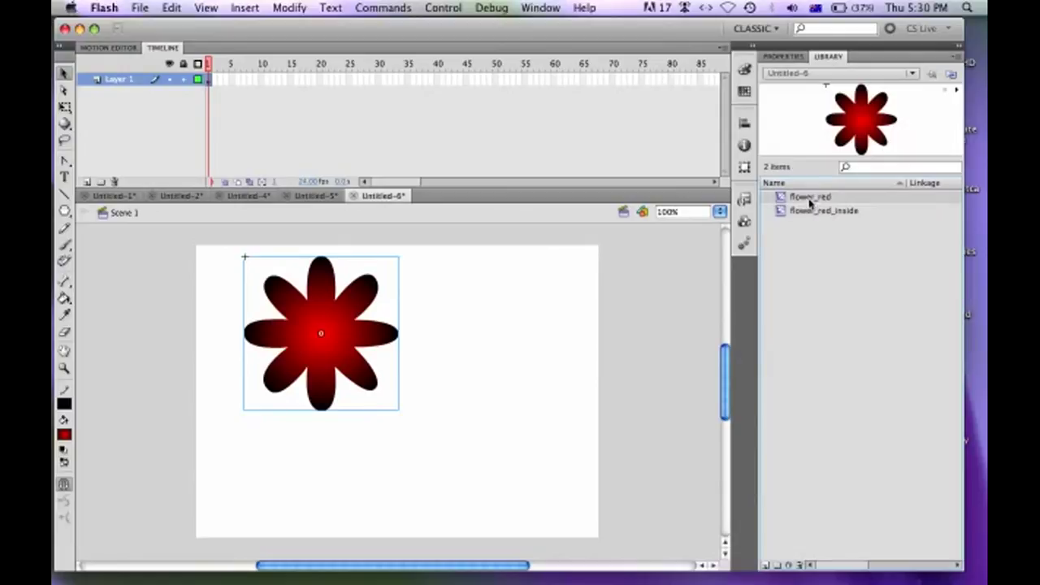
left_click(810, 213)
left_click(810, 200)
left_click(787, 210)
left_click(784, 201)
left_click(786, 211)
left_click(783, 200)
left_click_drag(781, 203, 449, 450)
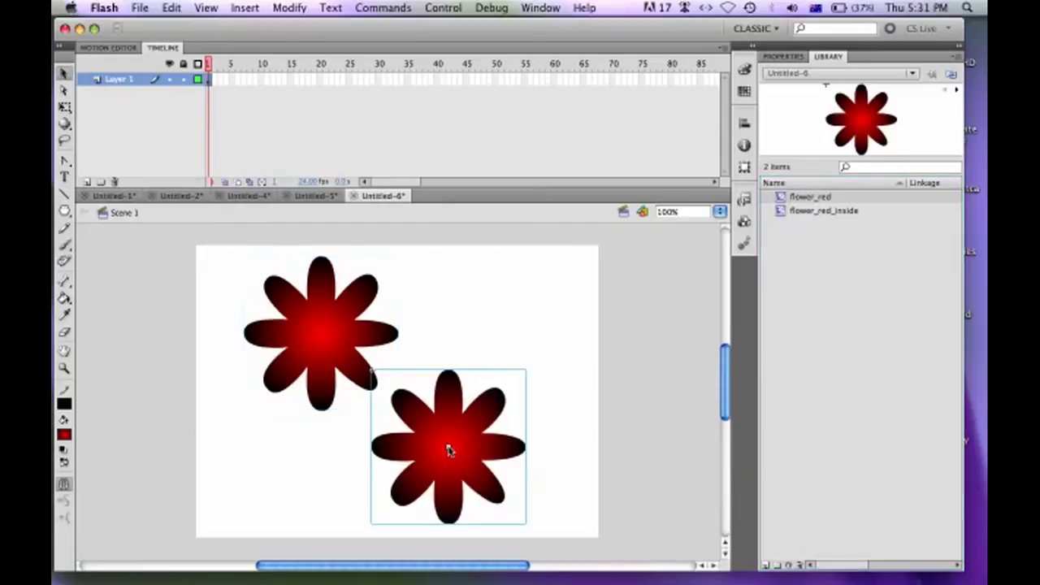
- Scale the second flower down proportionally about its centre to a little over half its size with Free Transform
key("q")
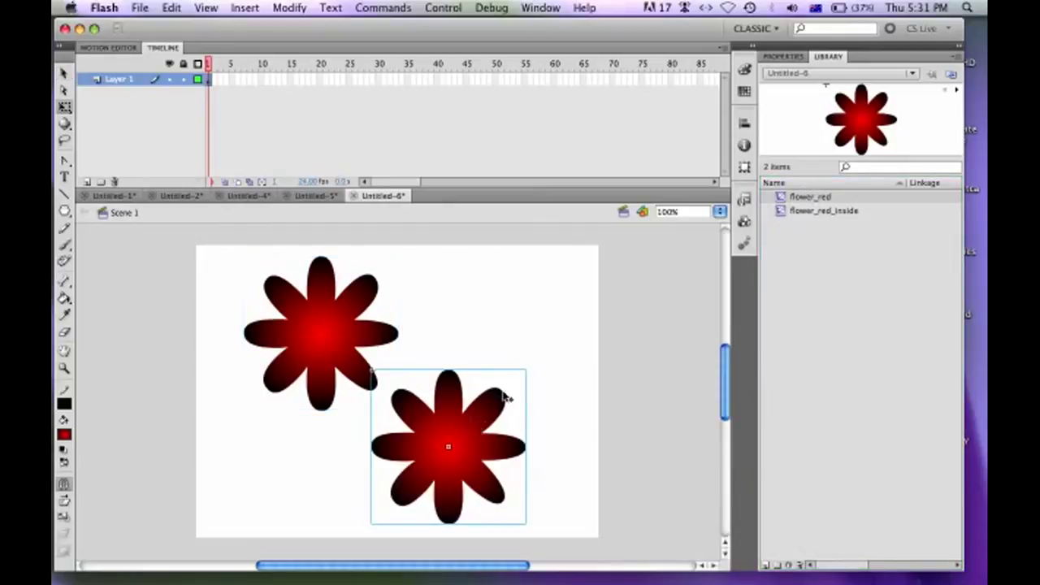
left_click(544, 376)
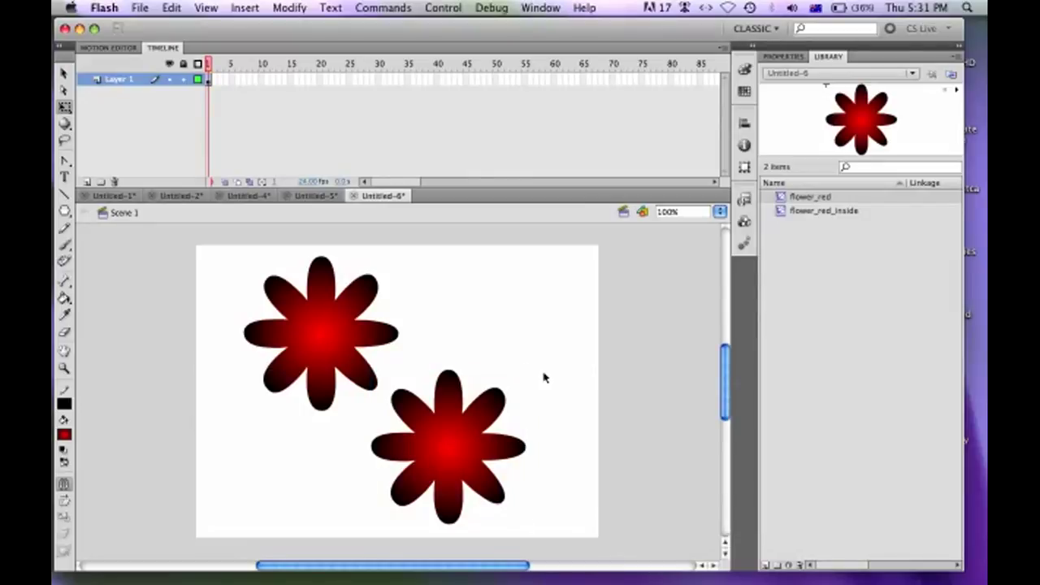
left_click(485, 403)
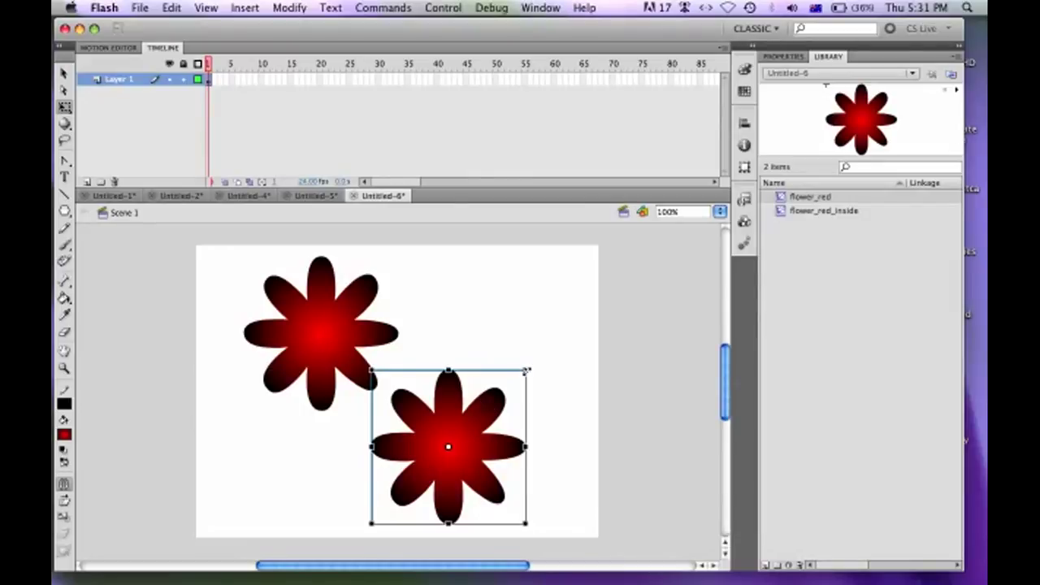
left_click_drag(527, 370, 492, 403)
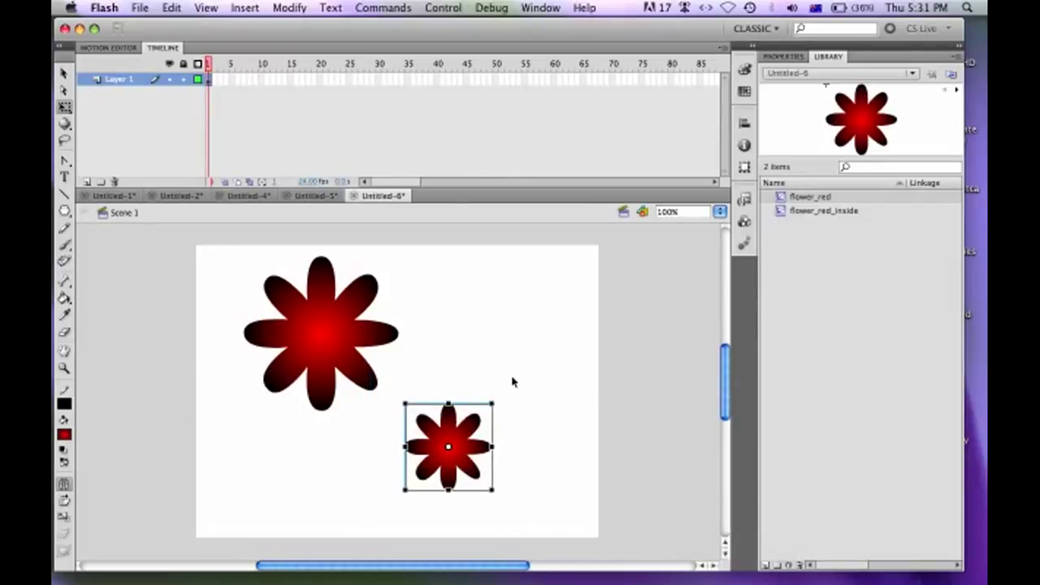
left_click(512, 381)
- Duplicate the small flower twice, placing one copy at the stage's upper right and the other at its lower left
key("v")
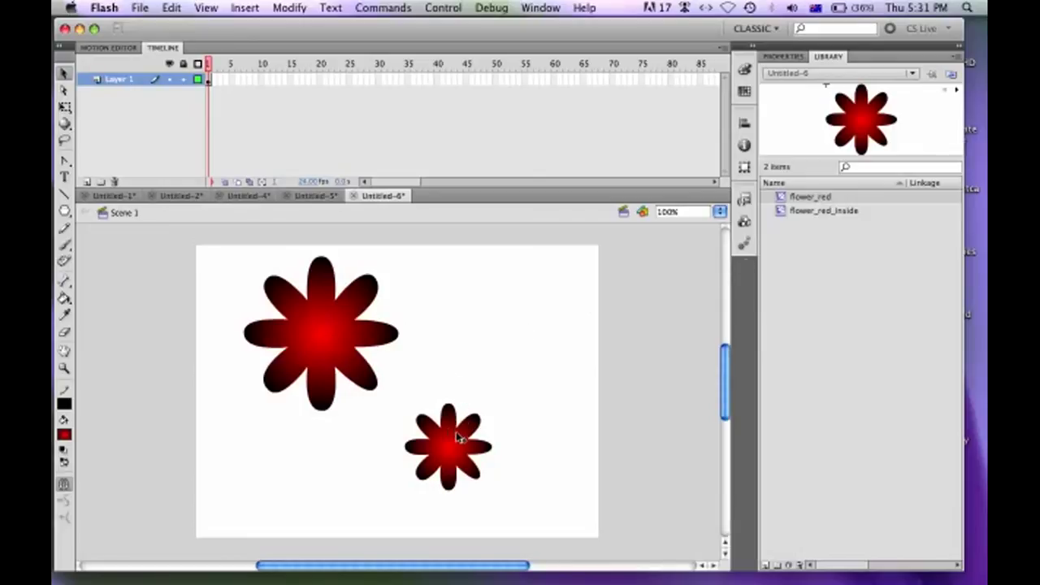
left_click_drag(460, 442, 516, 312)
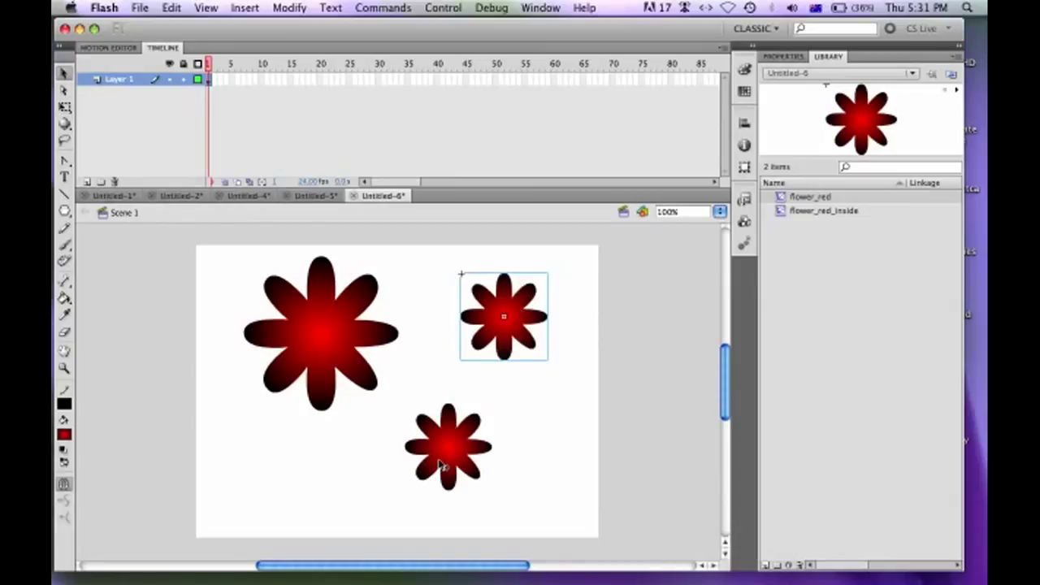
left_click_drag(443, 463, 260, 492)
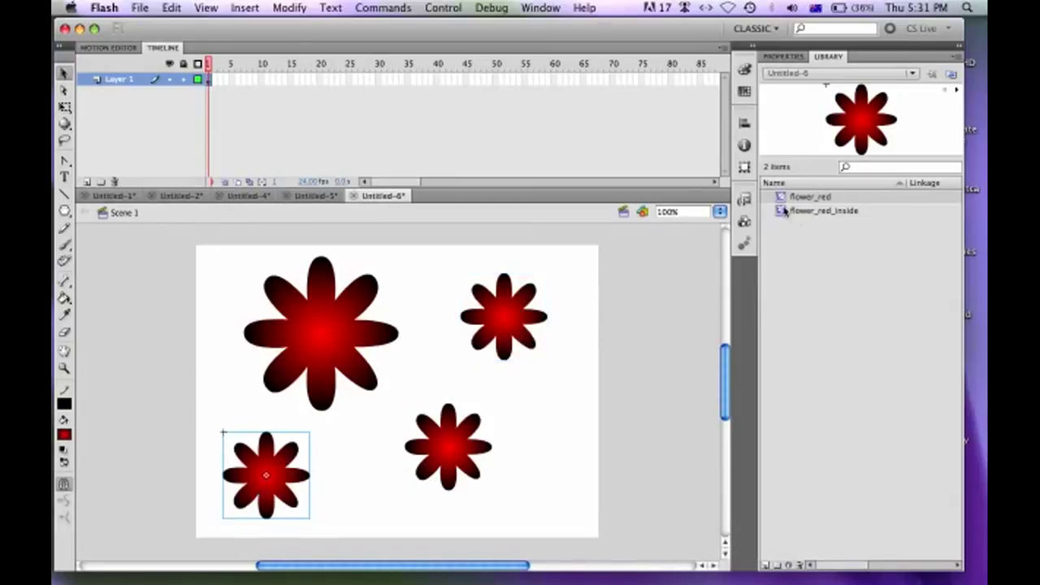
- Add a full-size flower_red instance from the library at the stage's lower right, shifting the small middle flower left to make room
left_click_drag(562, 449, 563, 451)
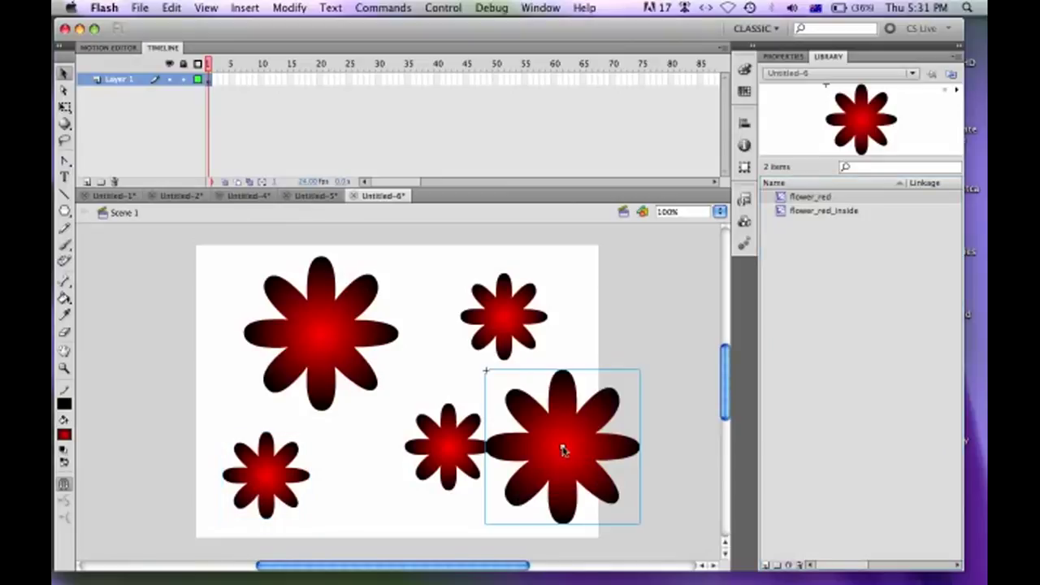
left_click_drag(437, 441, 371, 433)
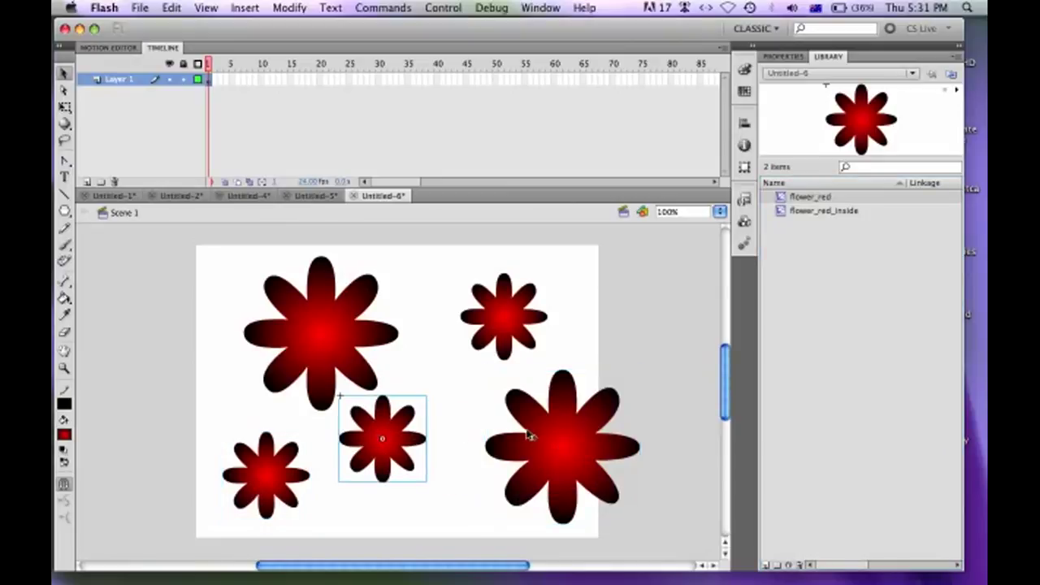
left_click_drag(541, 436, 484, 434)
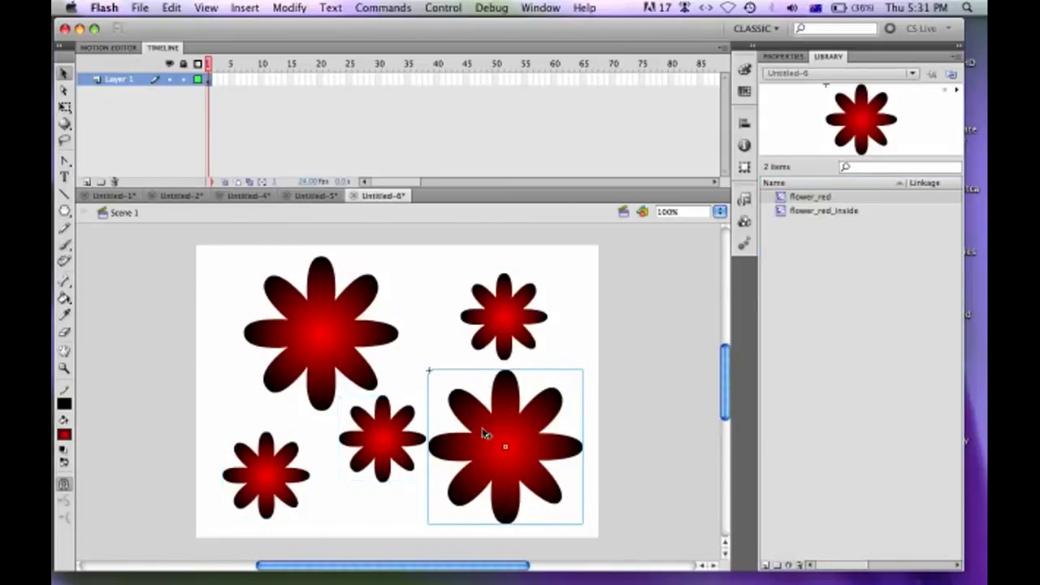
- Adjust the two large flowers, moving the upper-left one further left and the lower-right one slightly down, and test the movie
left_click_drag(345, 340, 319, 337)
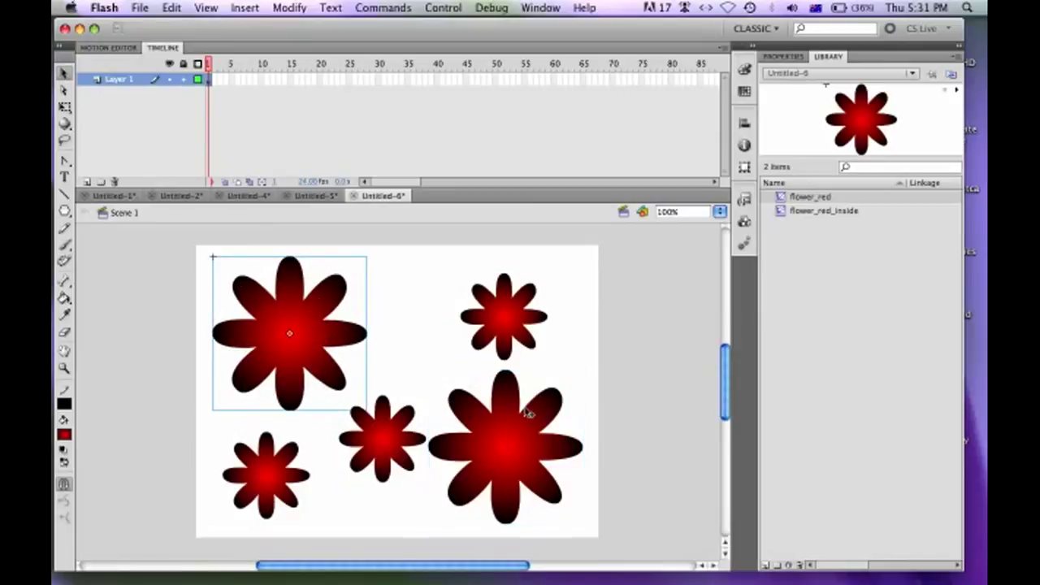
left_click(522, 439)
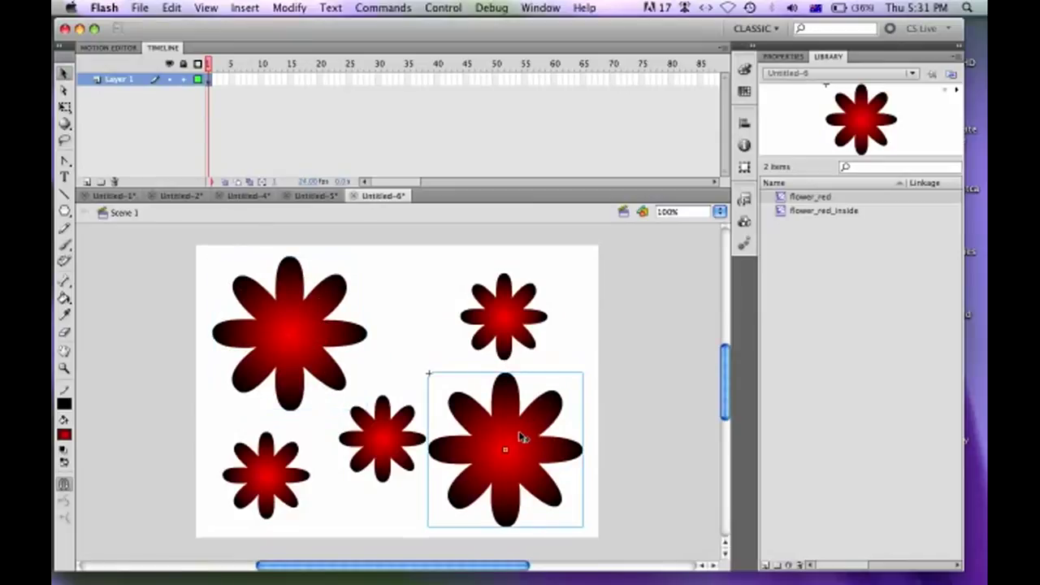
key("super+Return")
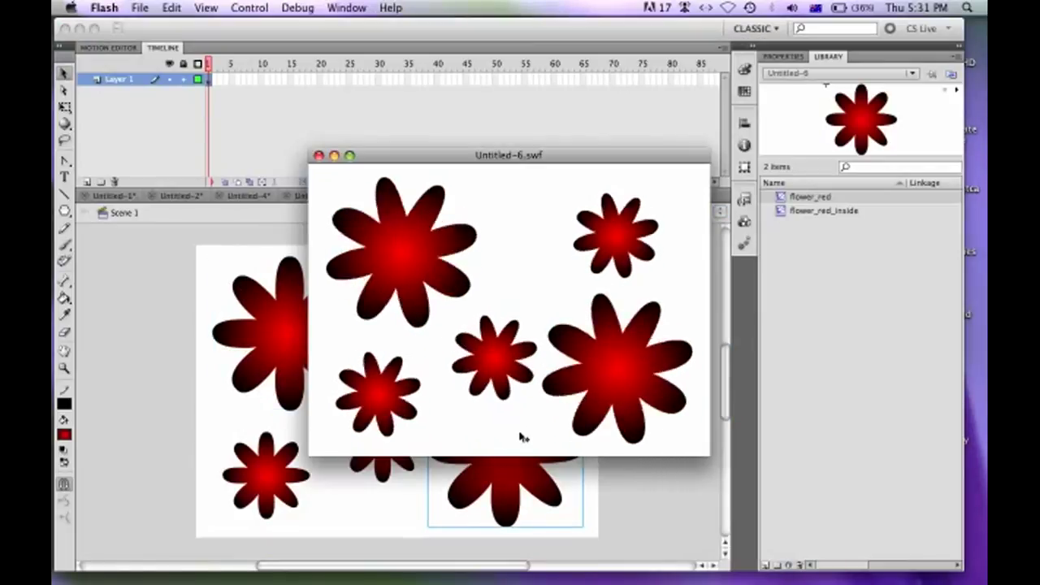